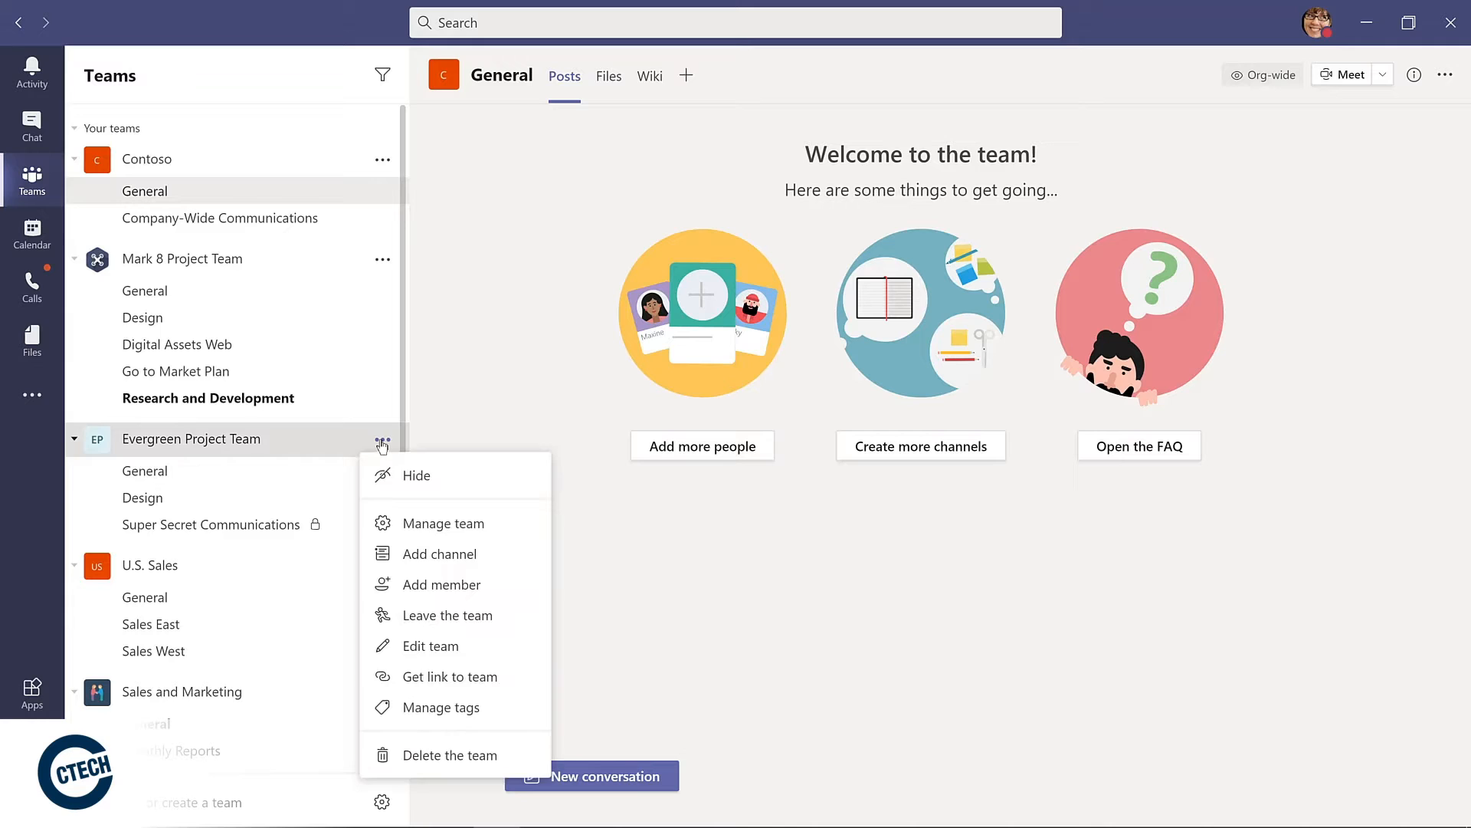
Open the management page of the Evergreen Project Team and expand its members and guests list.
click(418, 525)
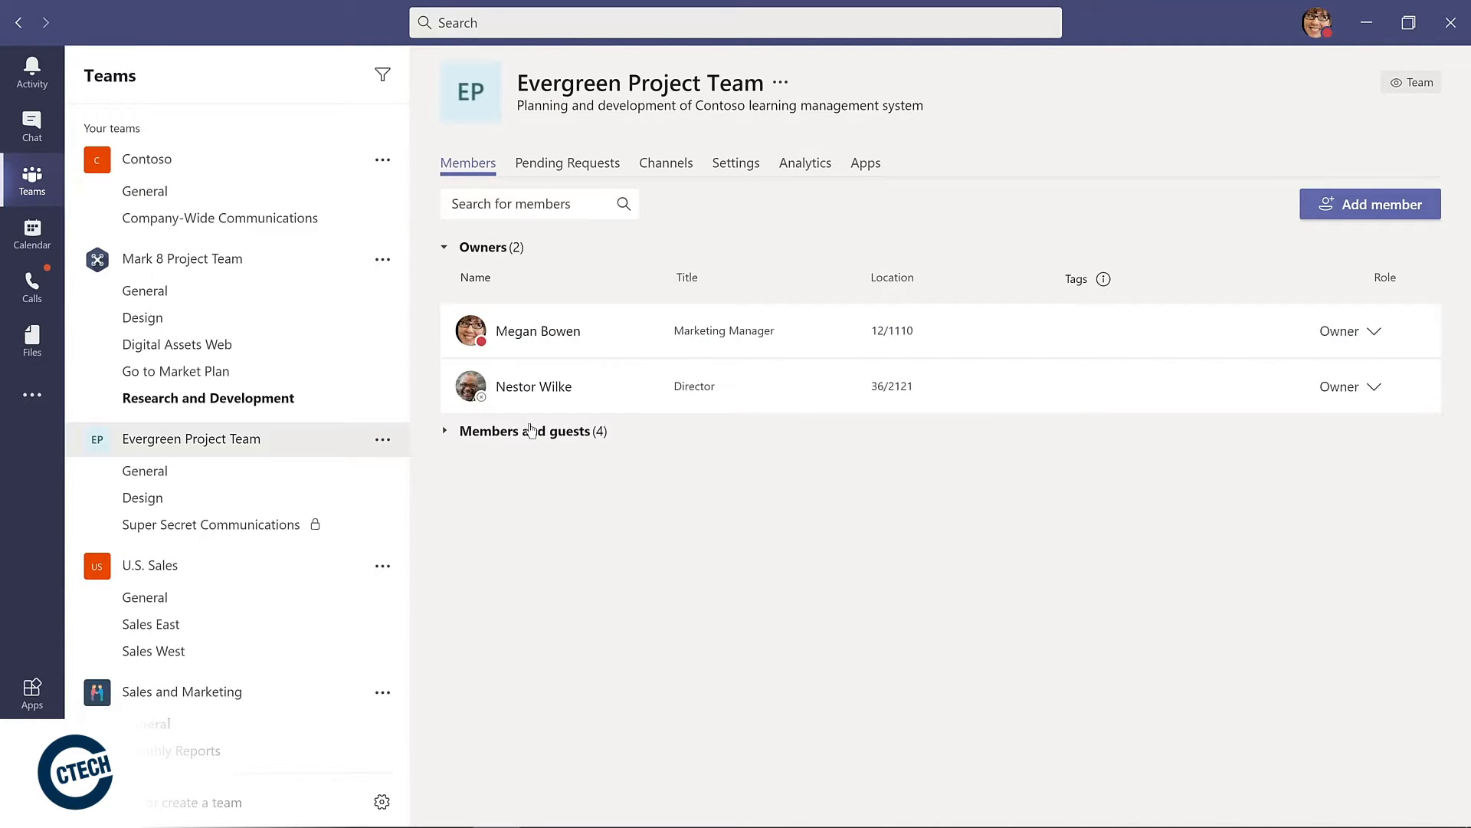
click(524, 434)
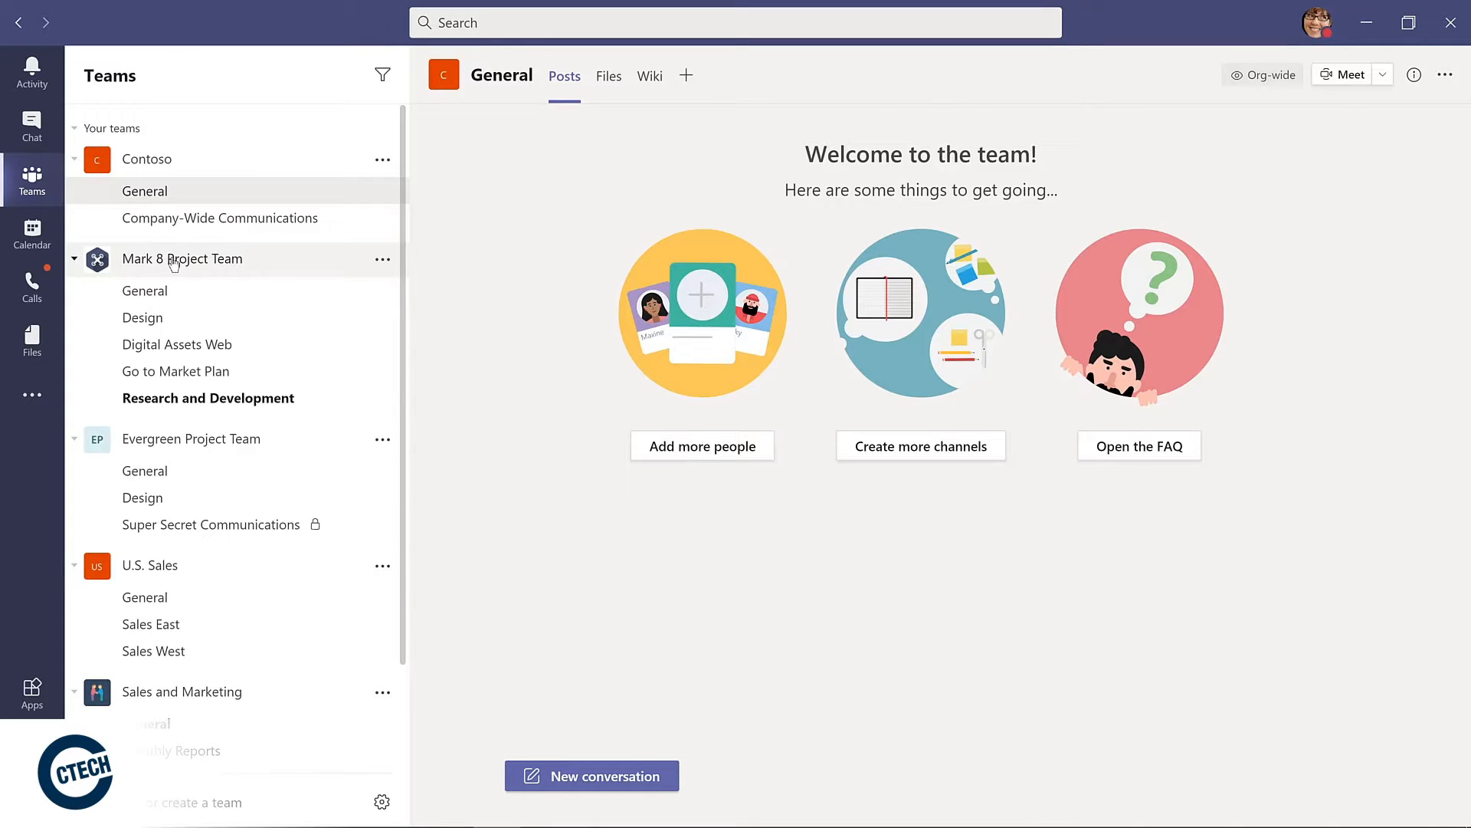
Search for "marketing", look through the people and file results, and open the filters for the file results.
click(483, 20)
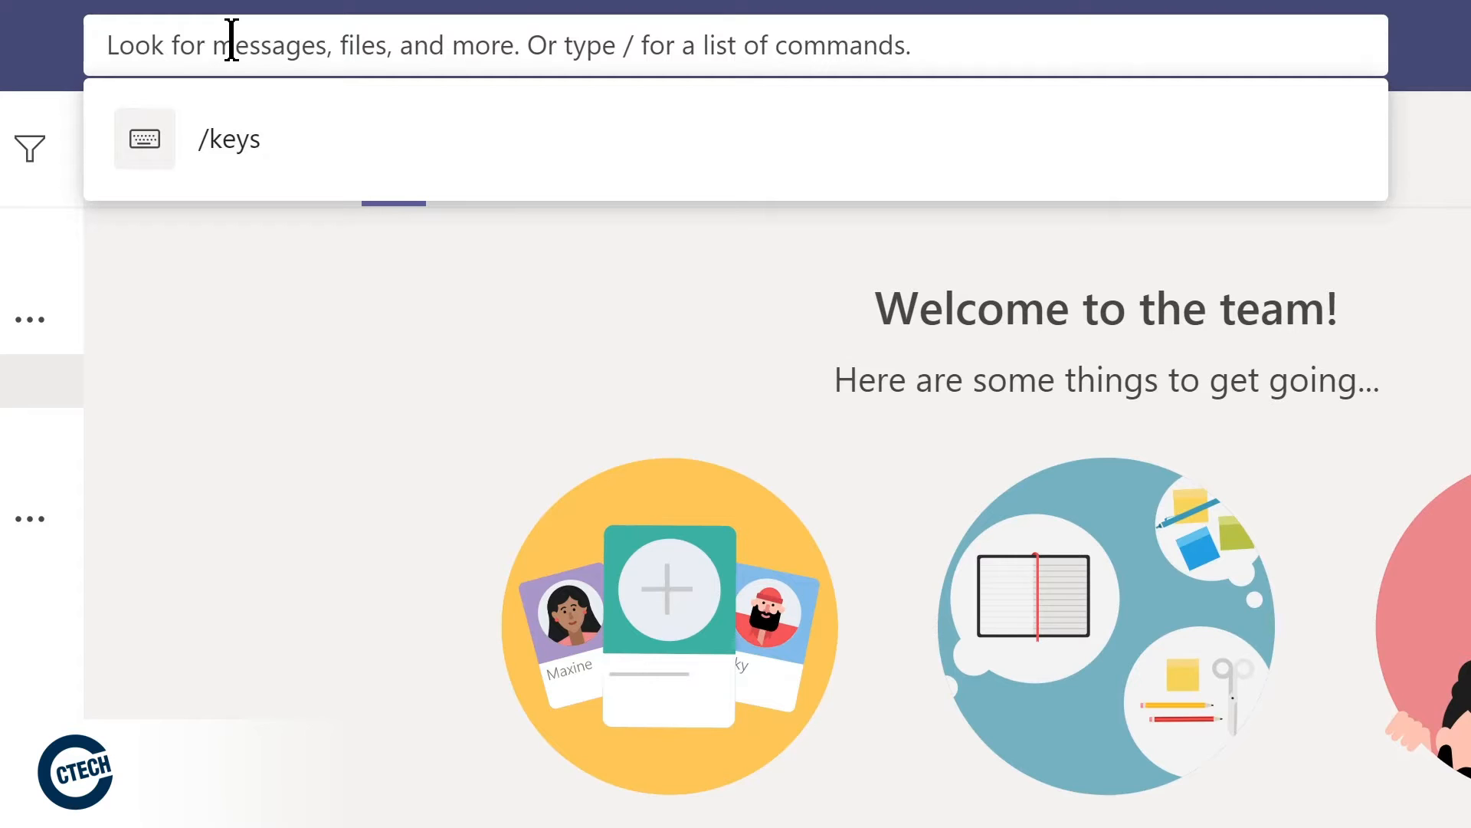
text(marketing)
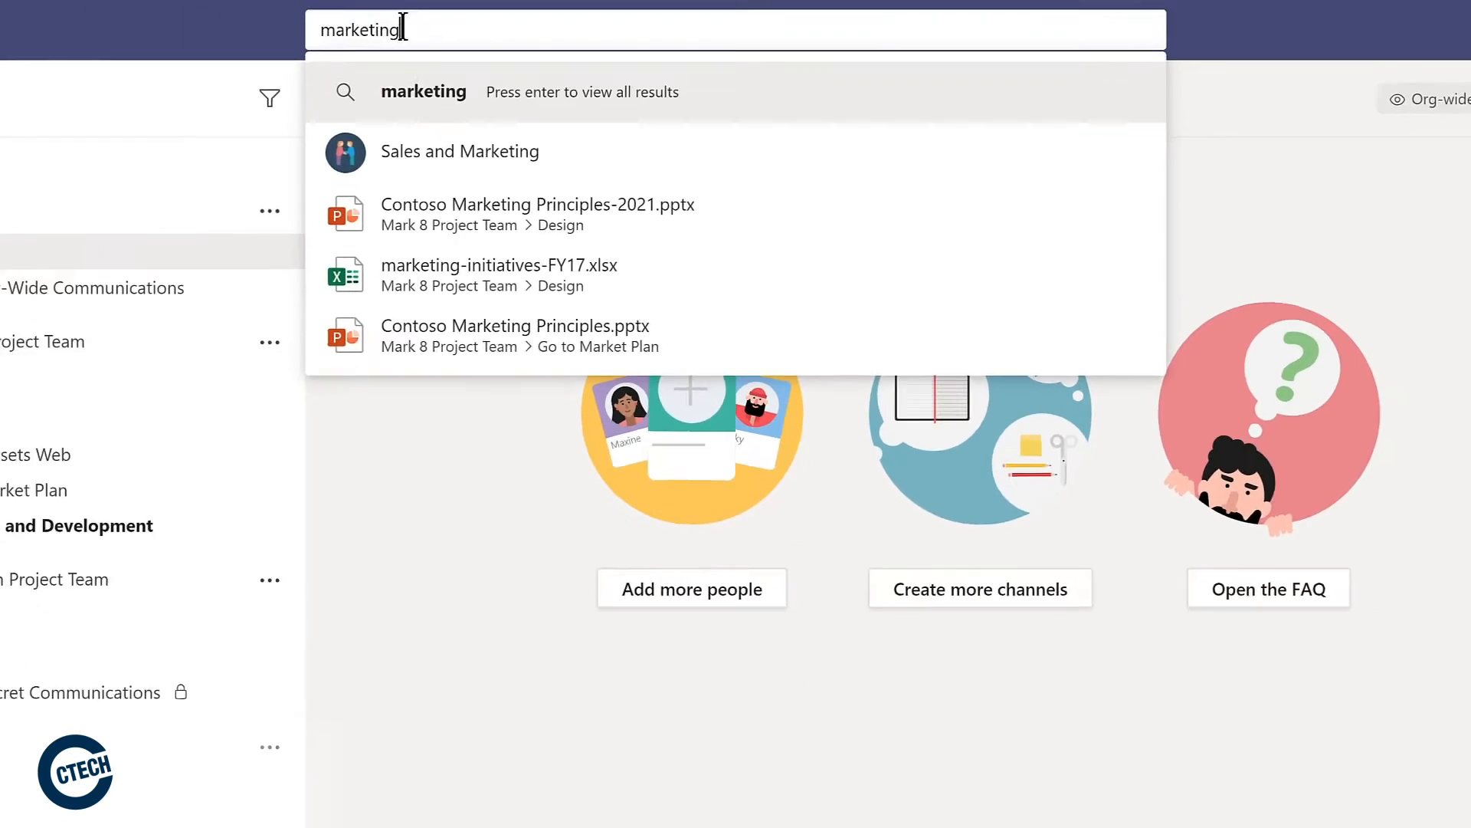
key(Return)
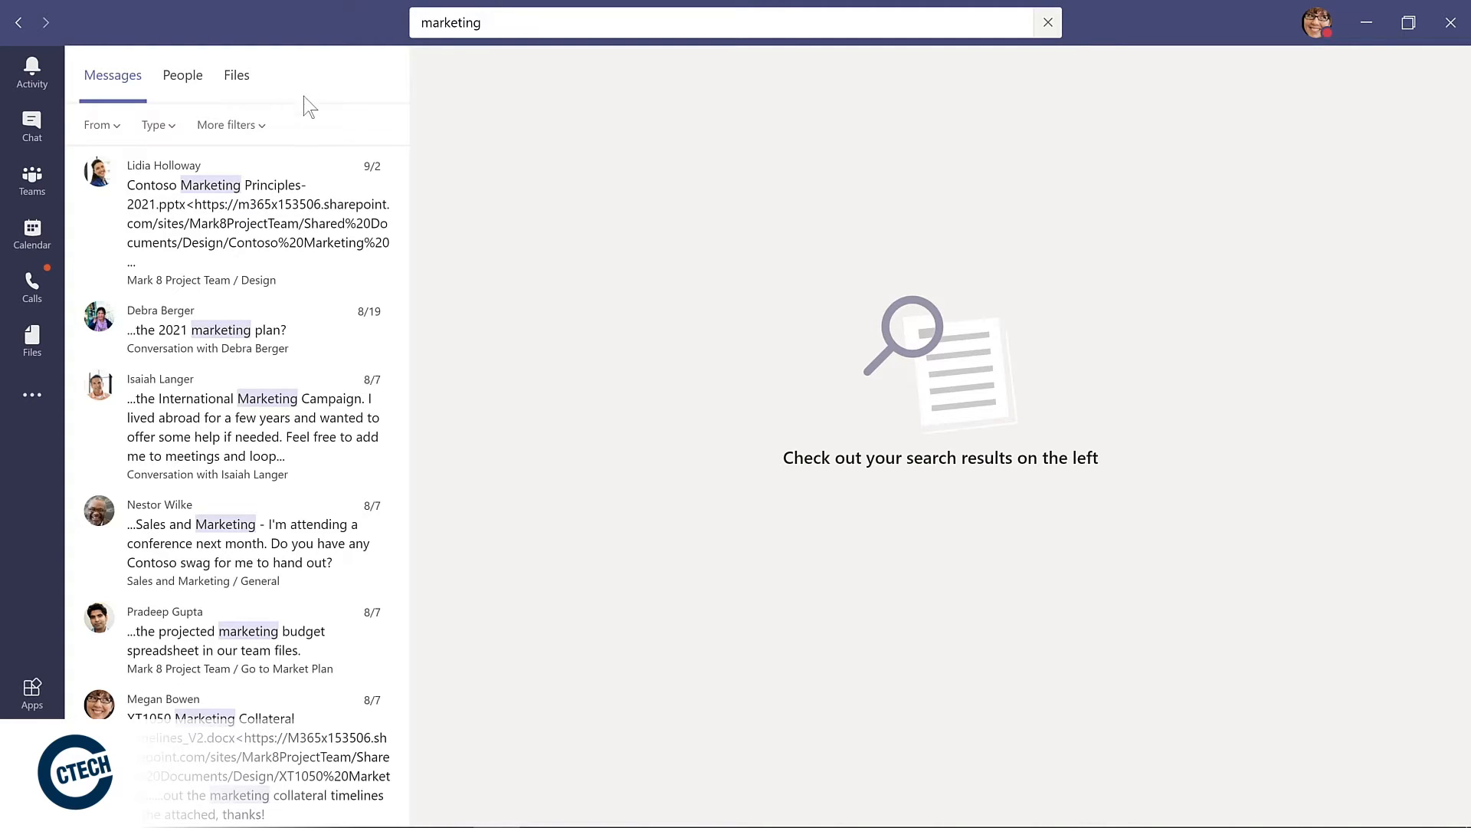
click(183, 76)
click(238, 78)
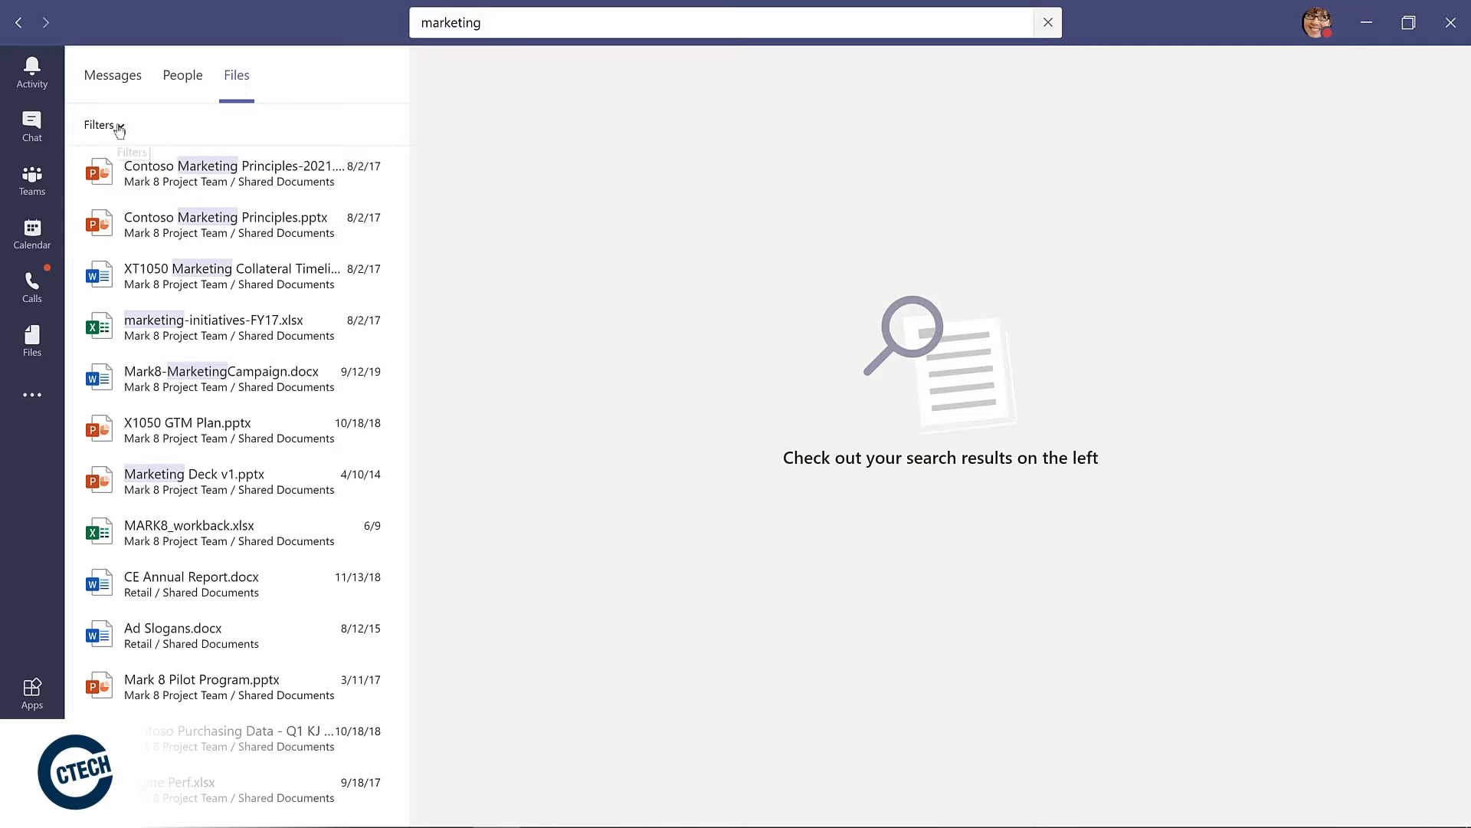
click(120, 126)
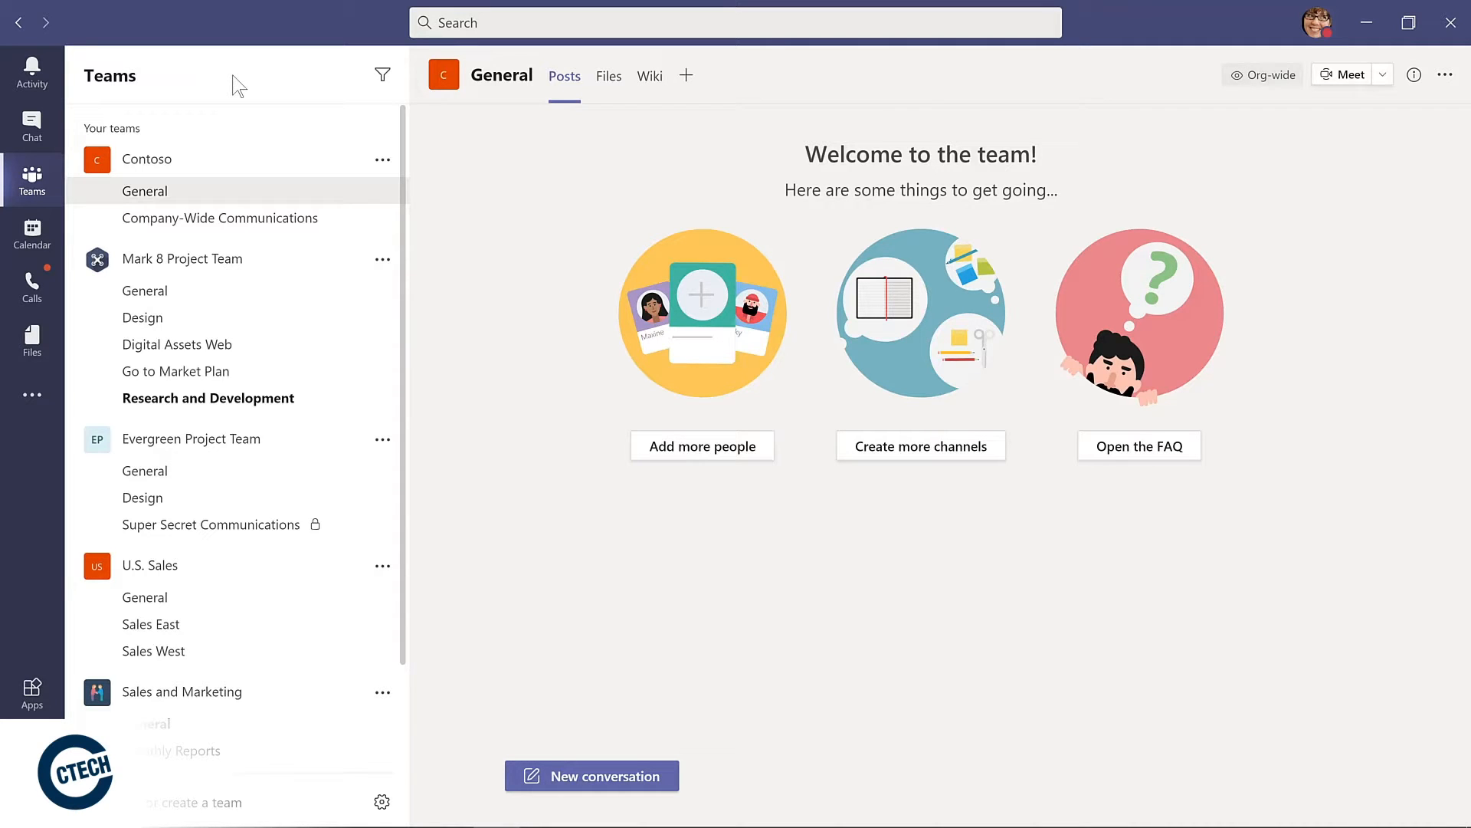
Run the /keys command to view the list of keyboard shortcuts, and close the list.
key(ctrl+e)
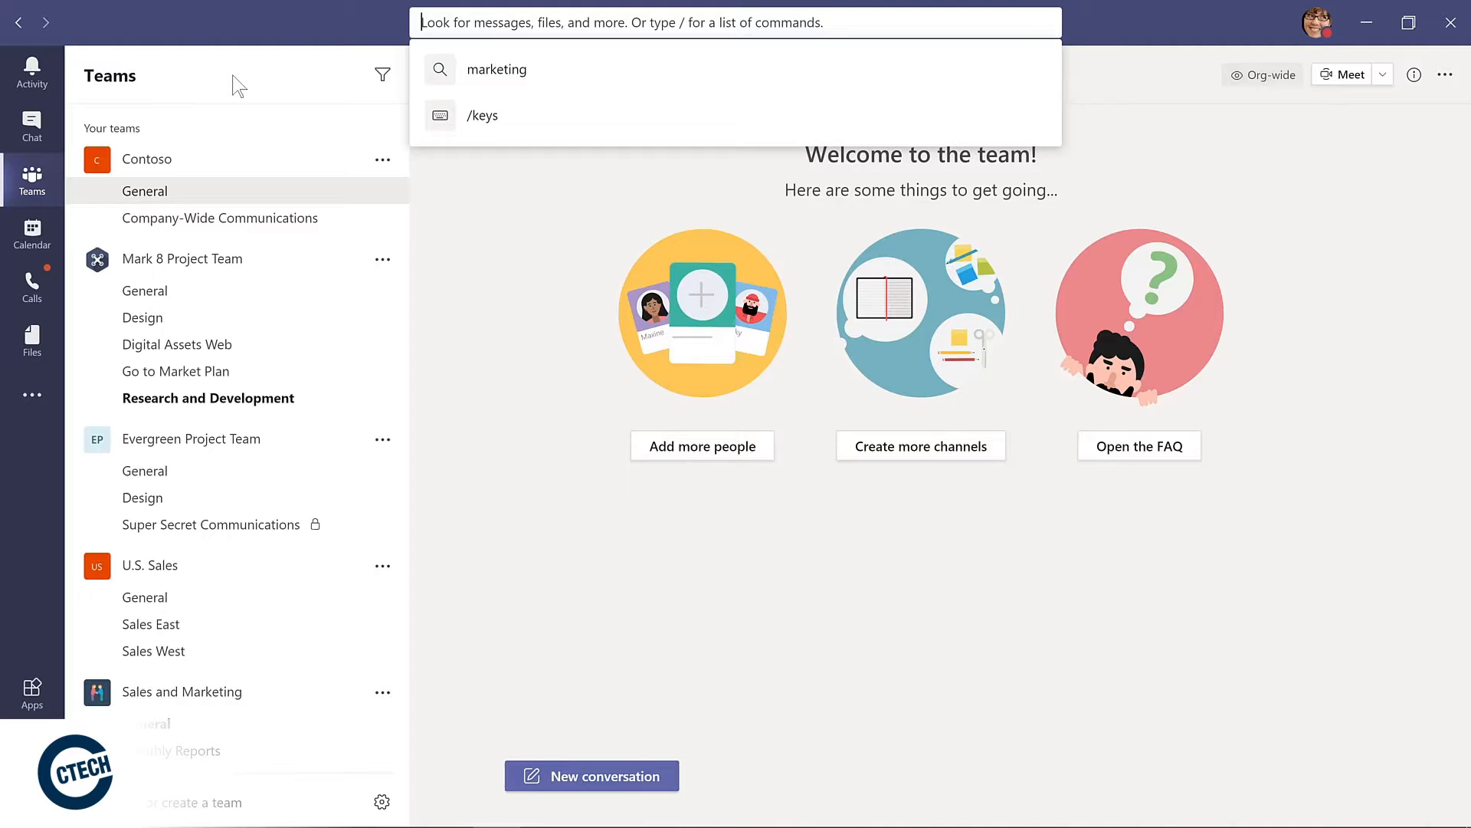
text(/keys)
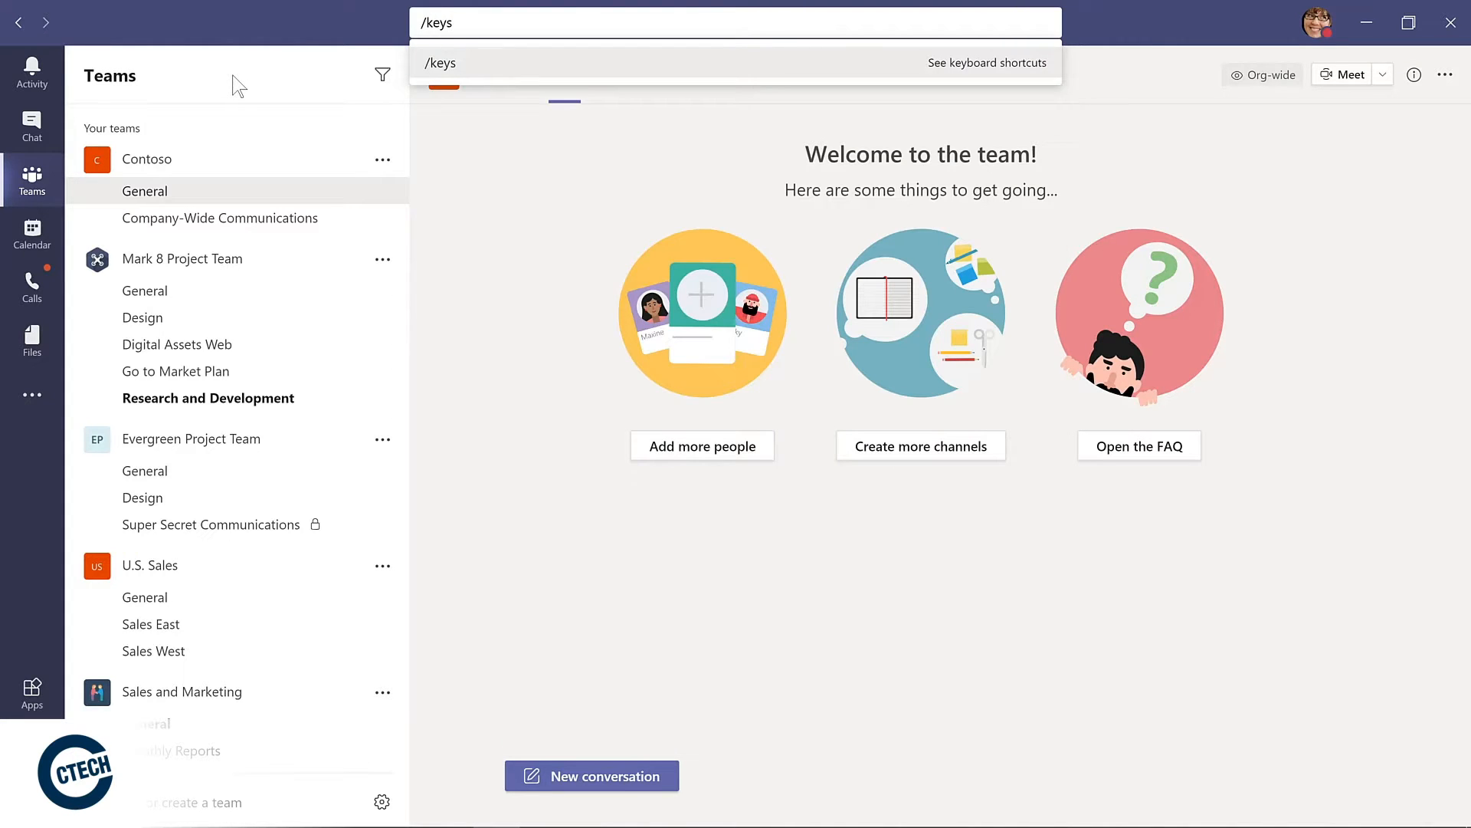
key(Return)
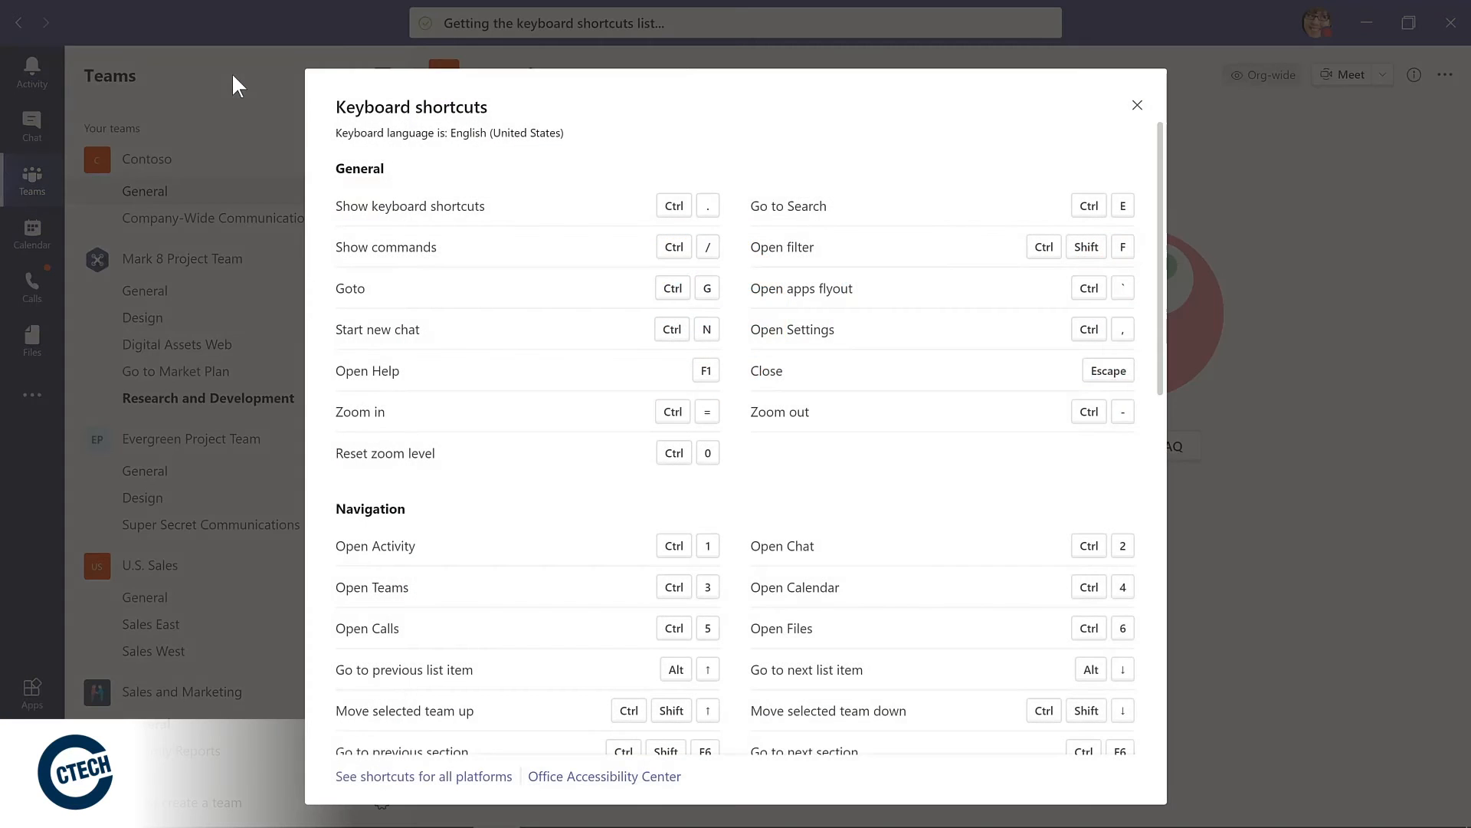
key(Escape)
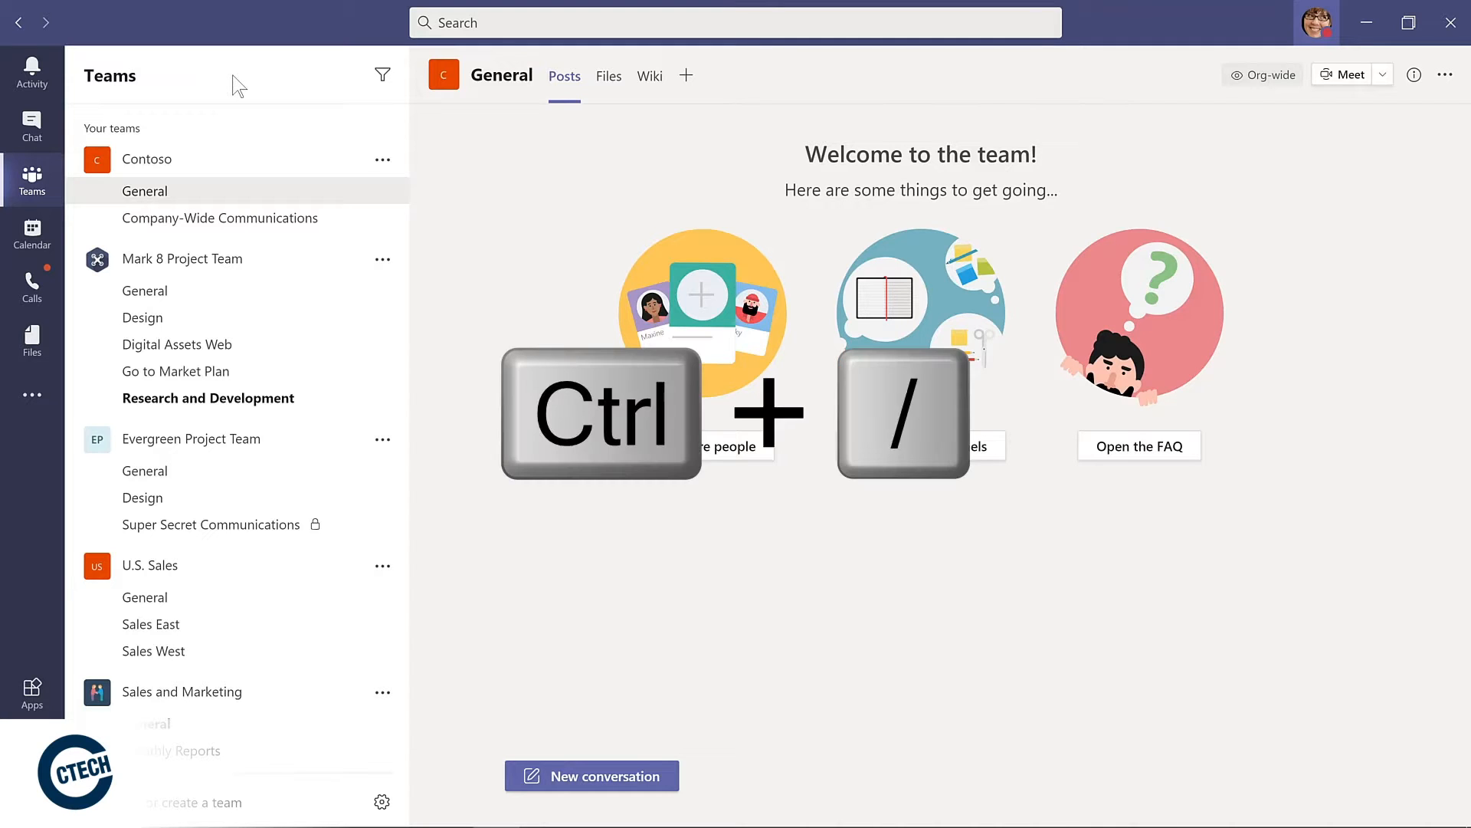
Bring up the slash commands and run /whatsnew to see what's new in Teams.
key(ctrl+slash)
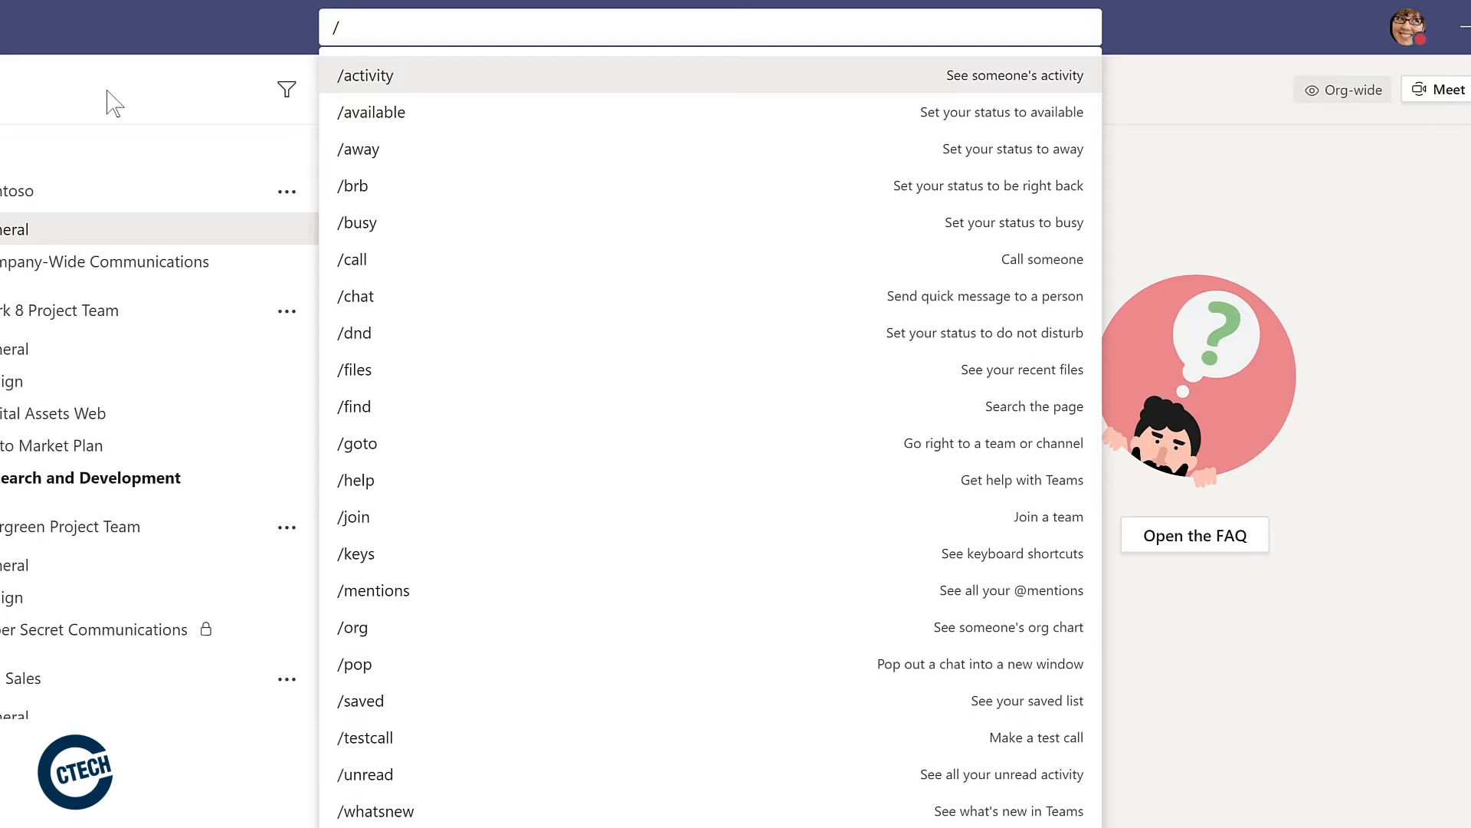
text(what)
click(388, 74)
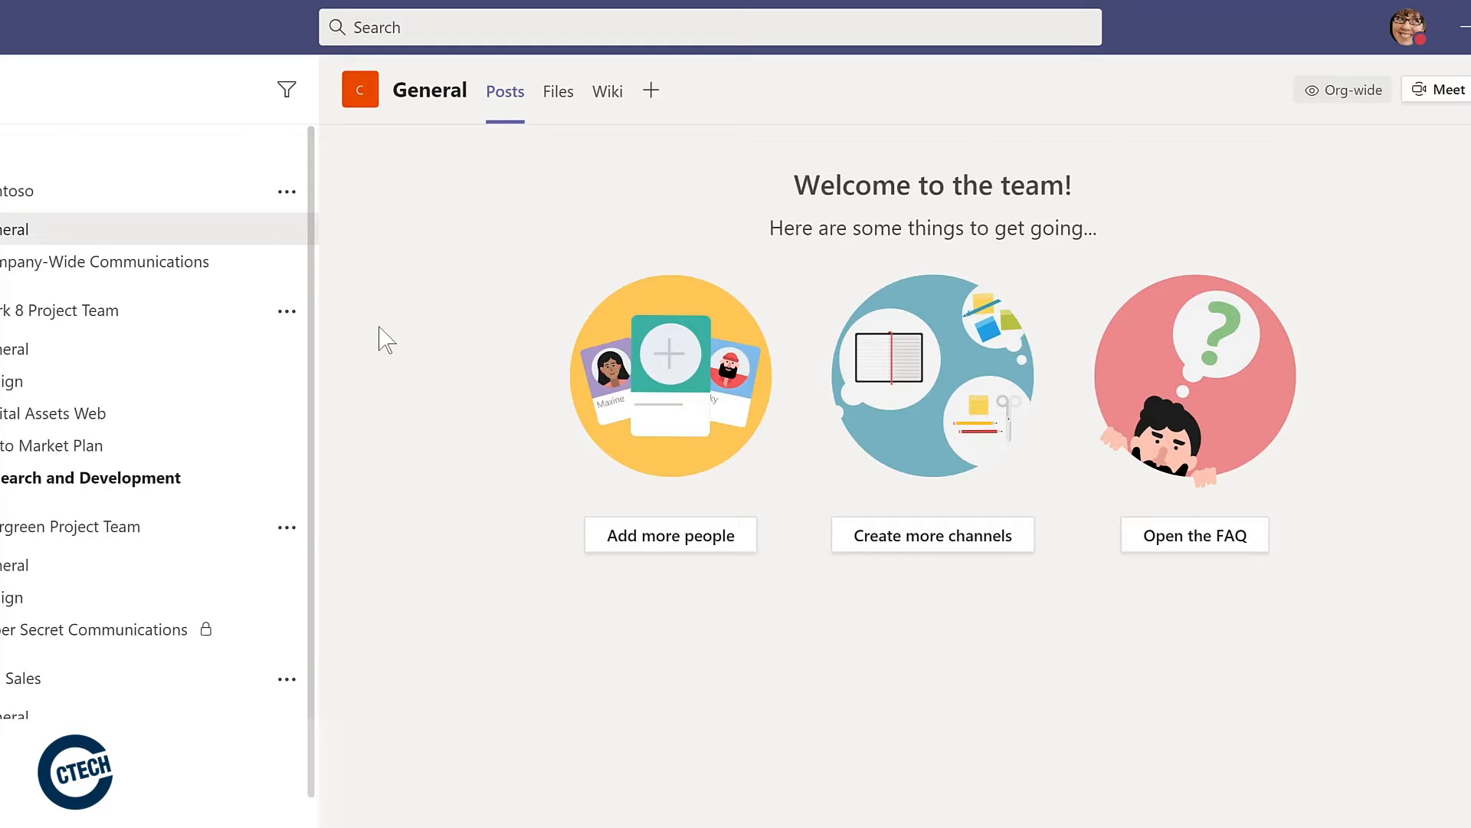
Run the /files command and open the recent file Usability Testing Priorities.docx.
key(ctrl+slash)
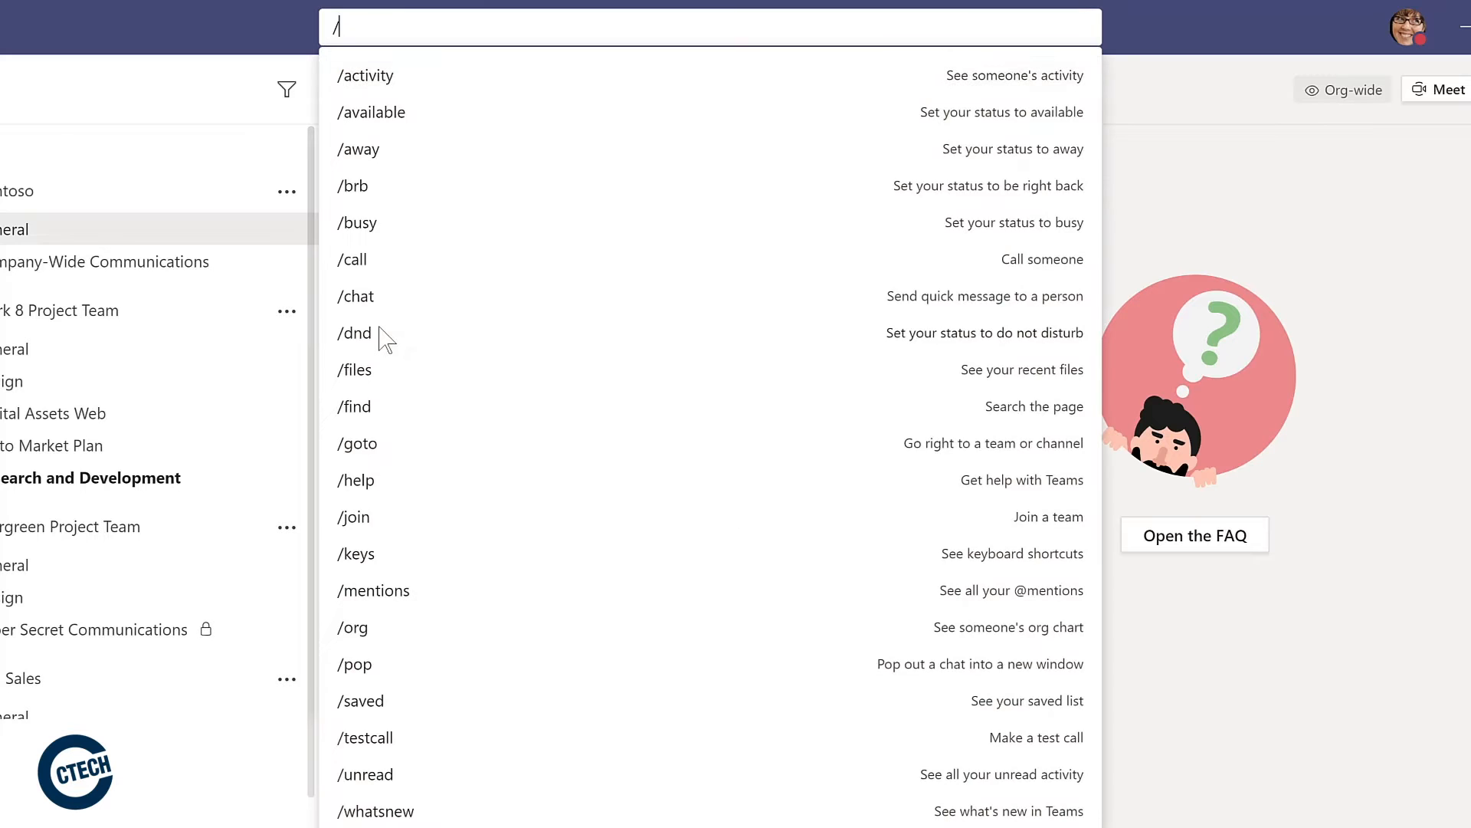
click(371, 376)
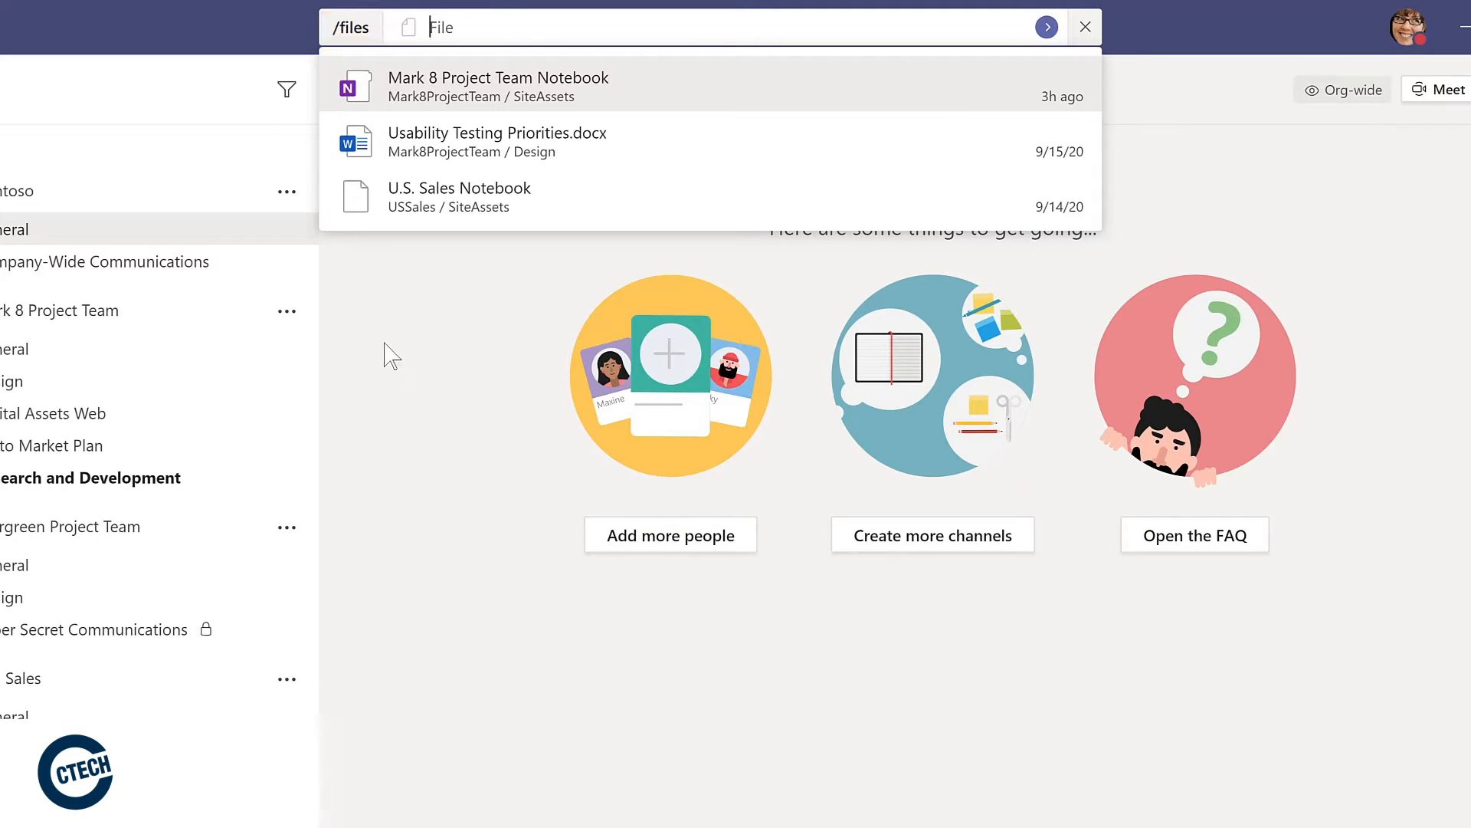
click(476, 151)
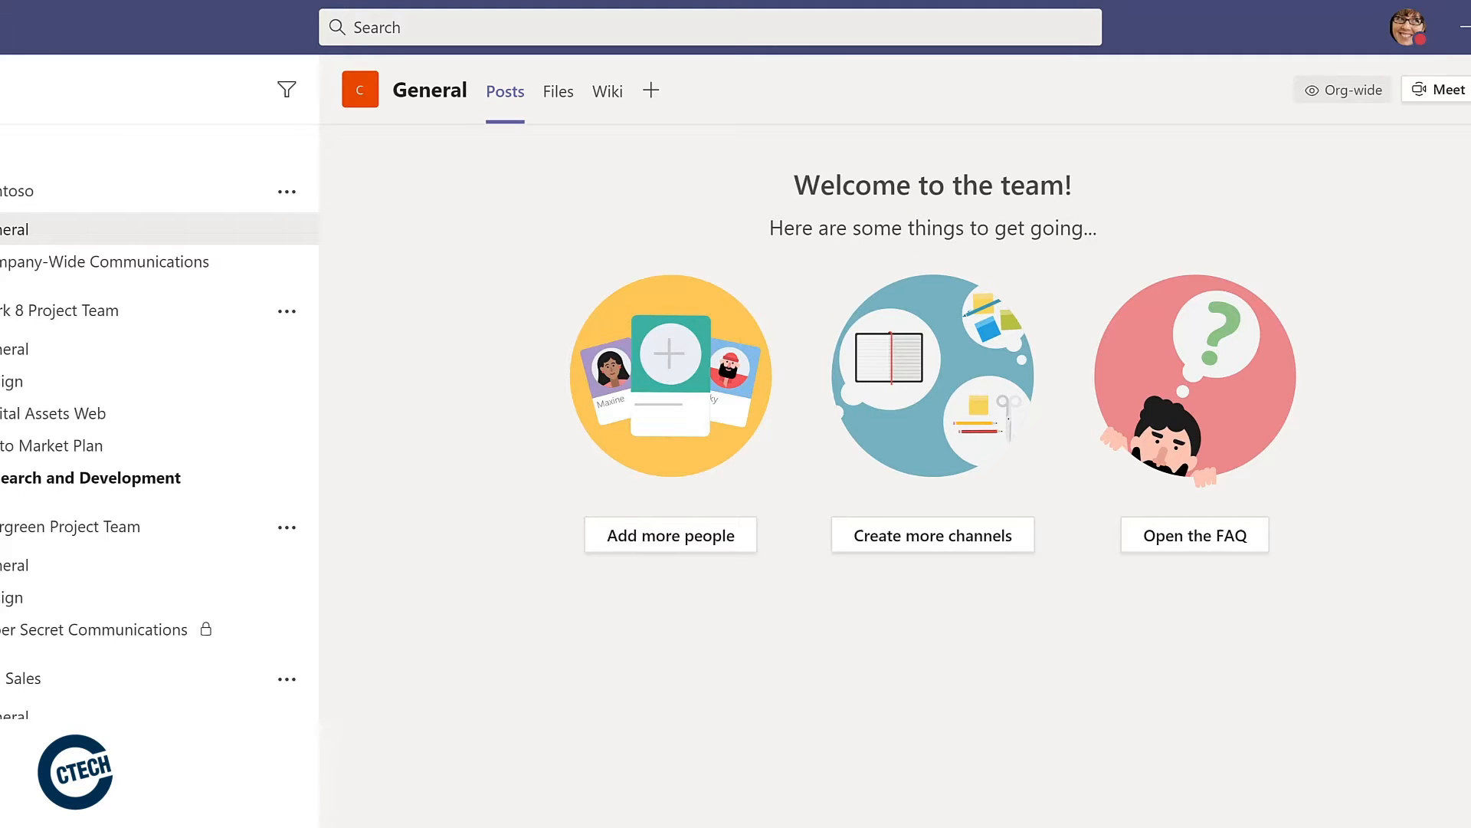
Show the full list of slash commands for review and dismiss it.
text(/)
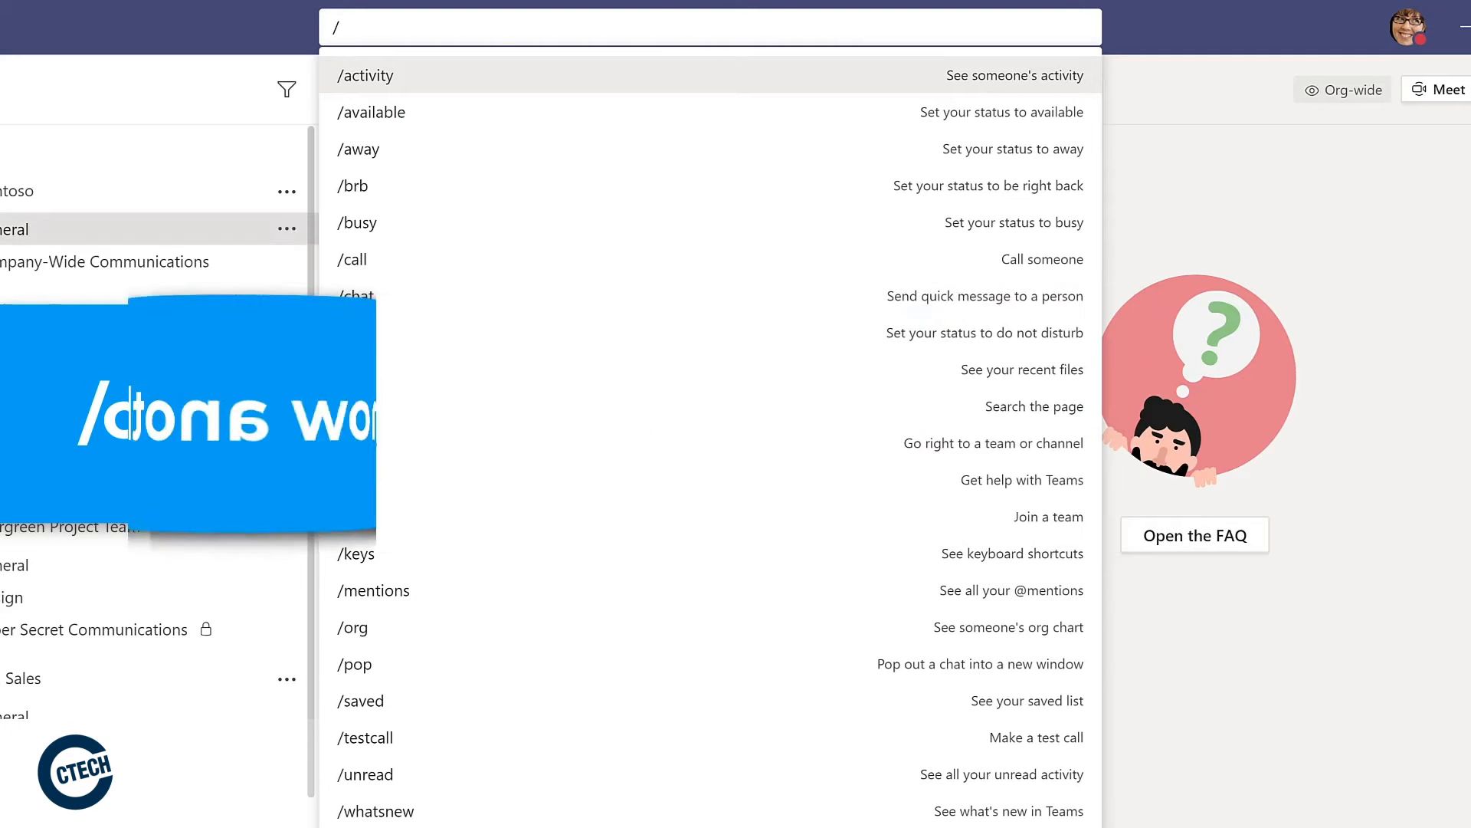
key(Escape)
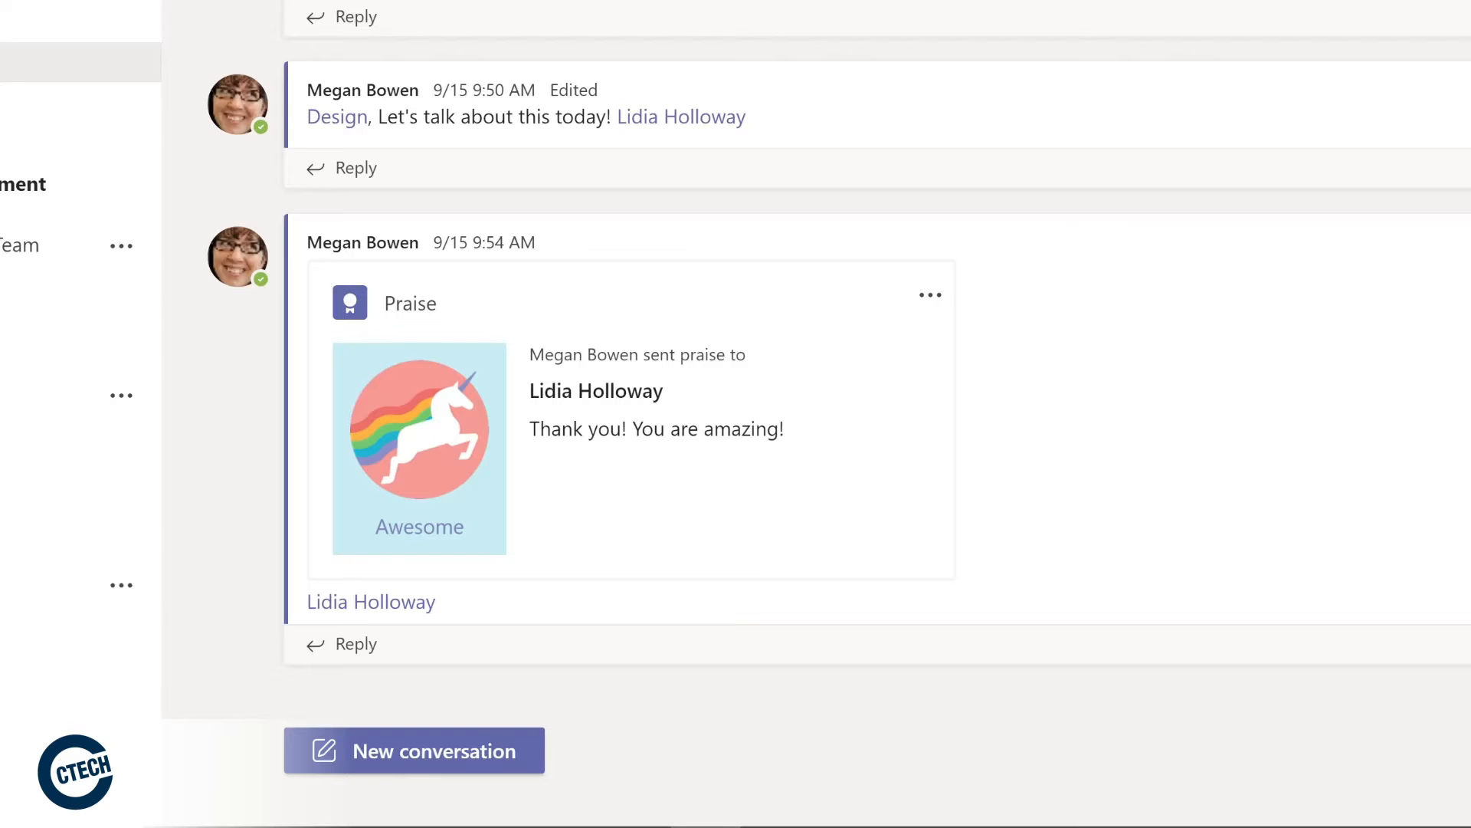
Post a new conversation mentioning the first suggested colleague, followed by ", please share an update on your conversation with the sales team.".
click(427, 747)
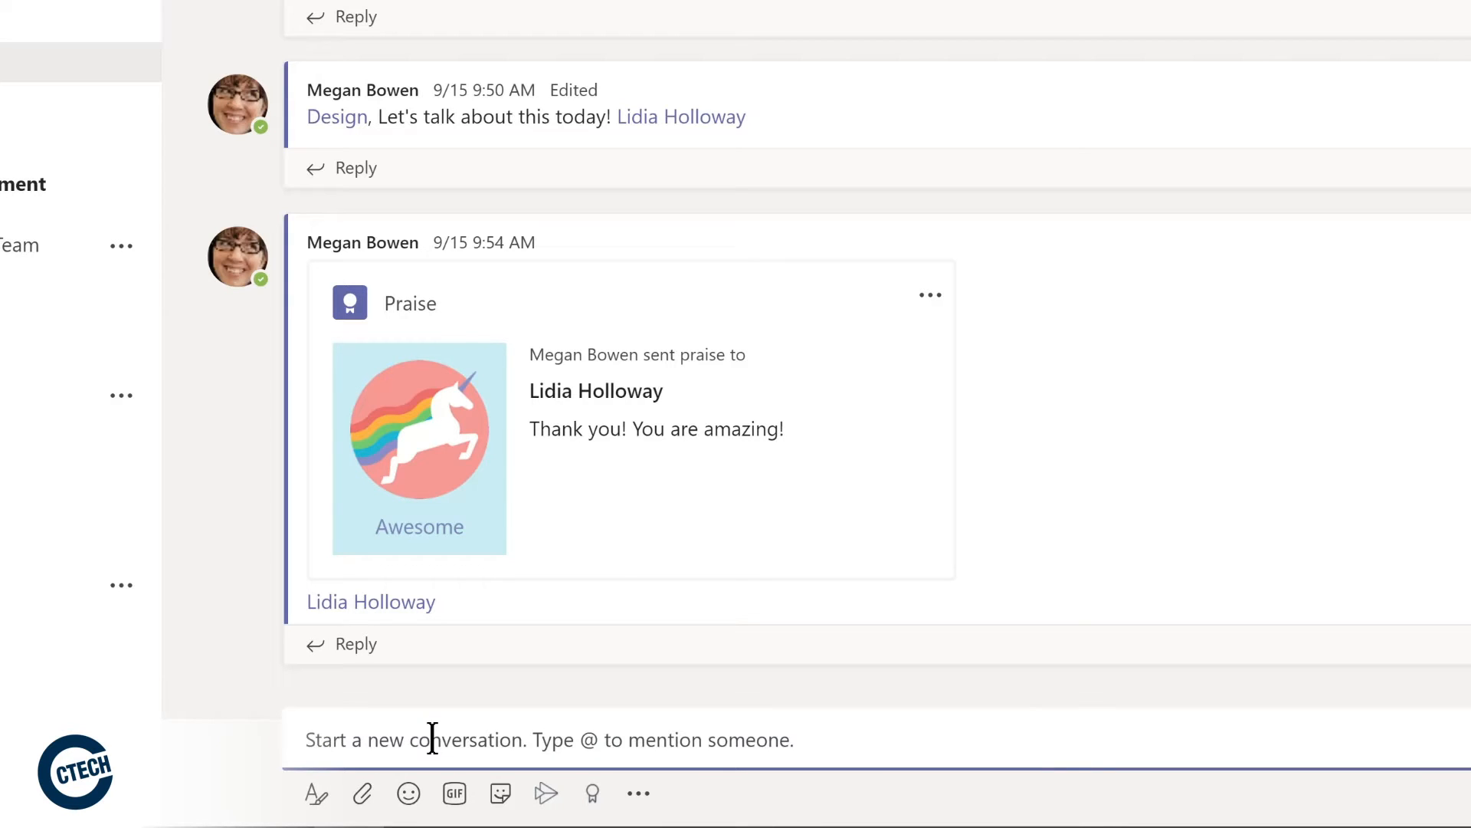
text(@)
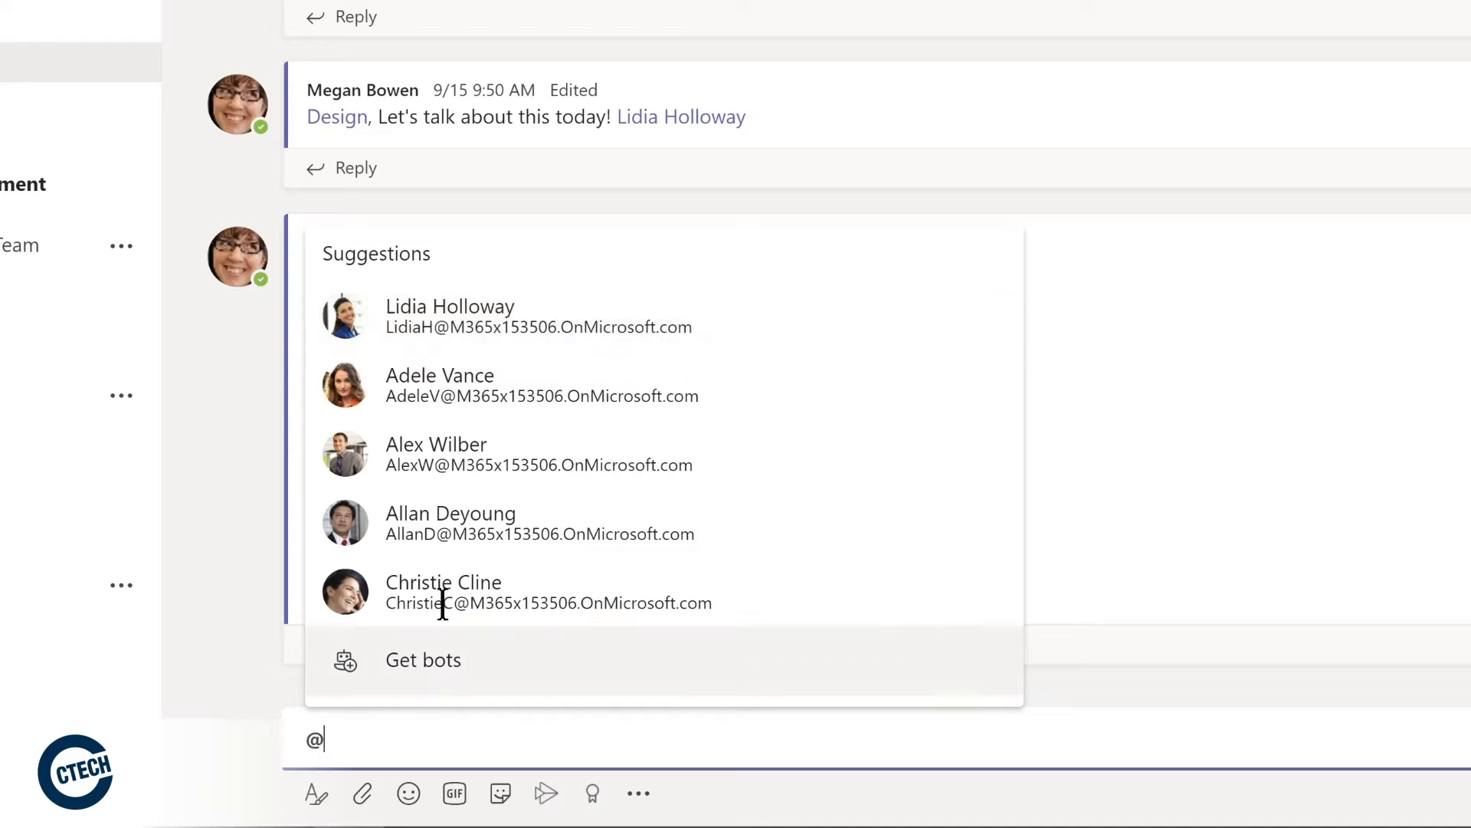
click(437, 331)
text(,)
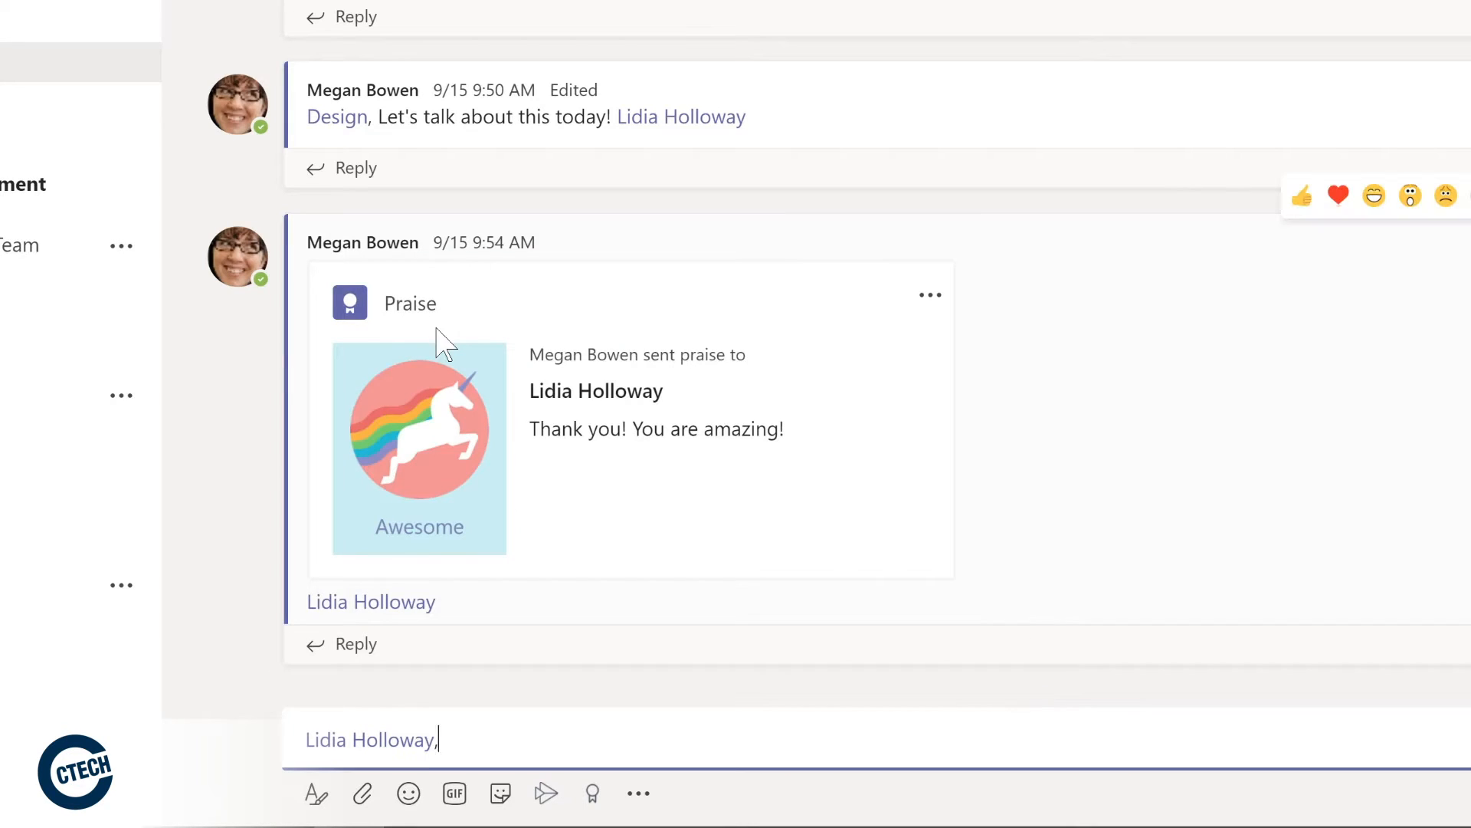
text( please share an update on your conversation with the sales team.)
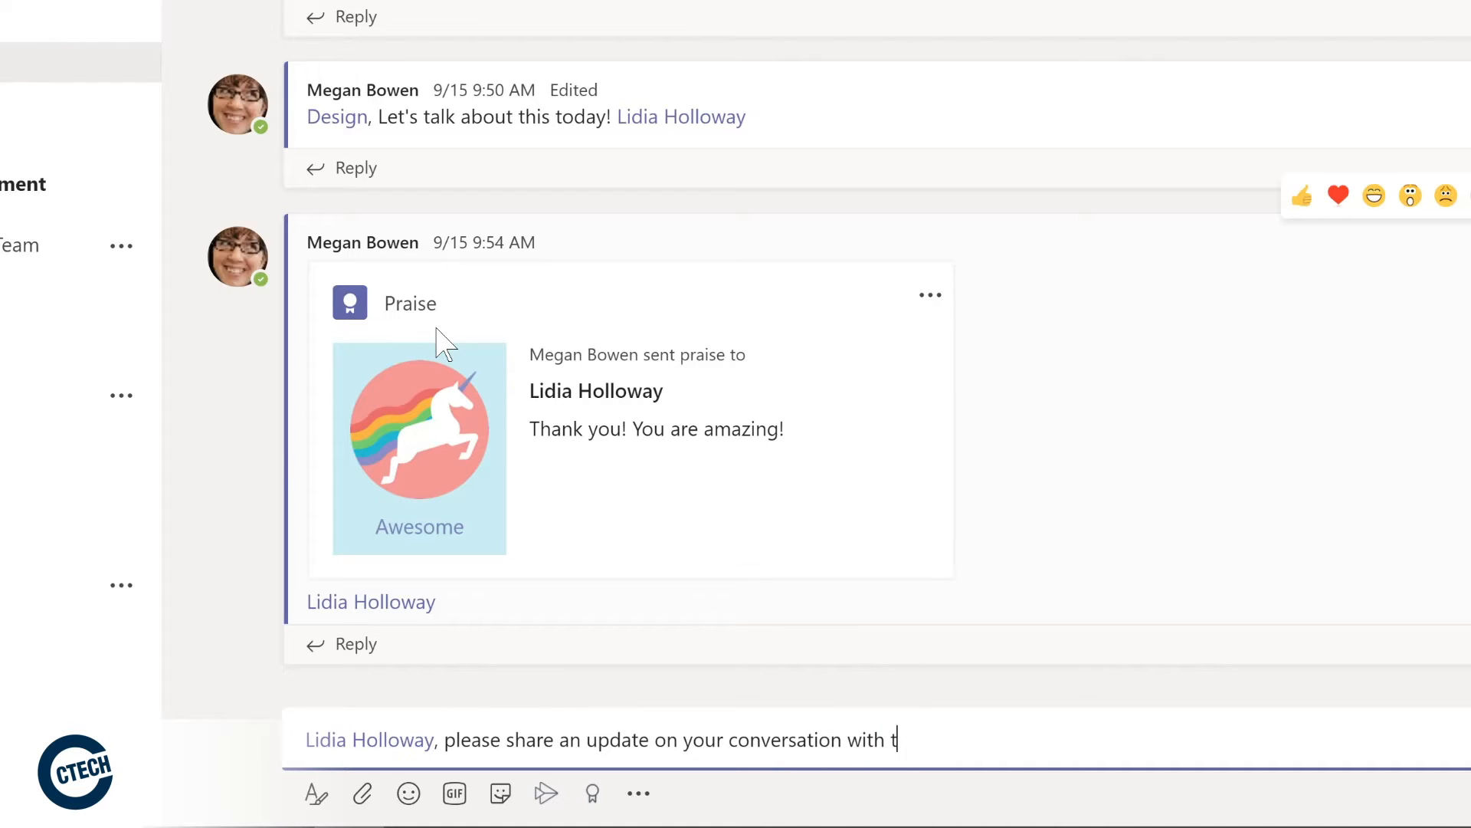
key(Return)
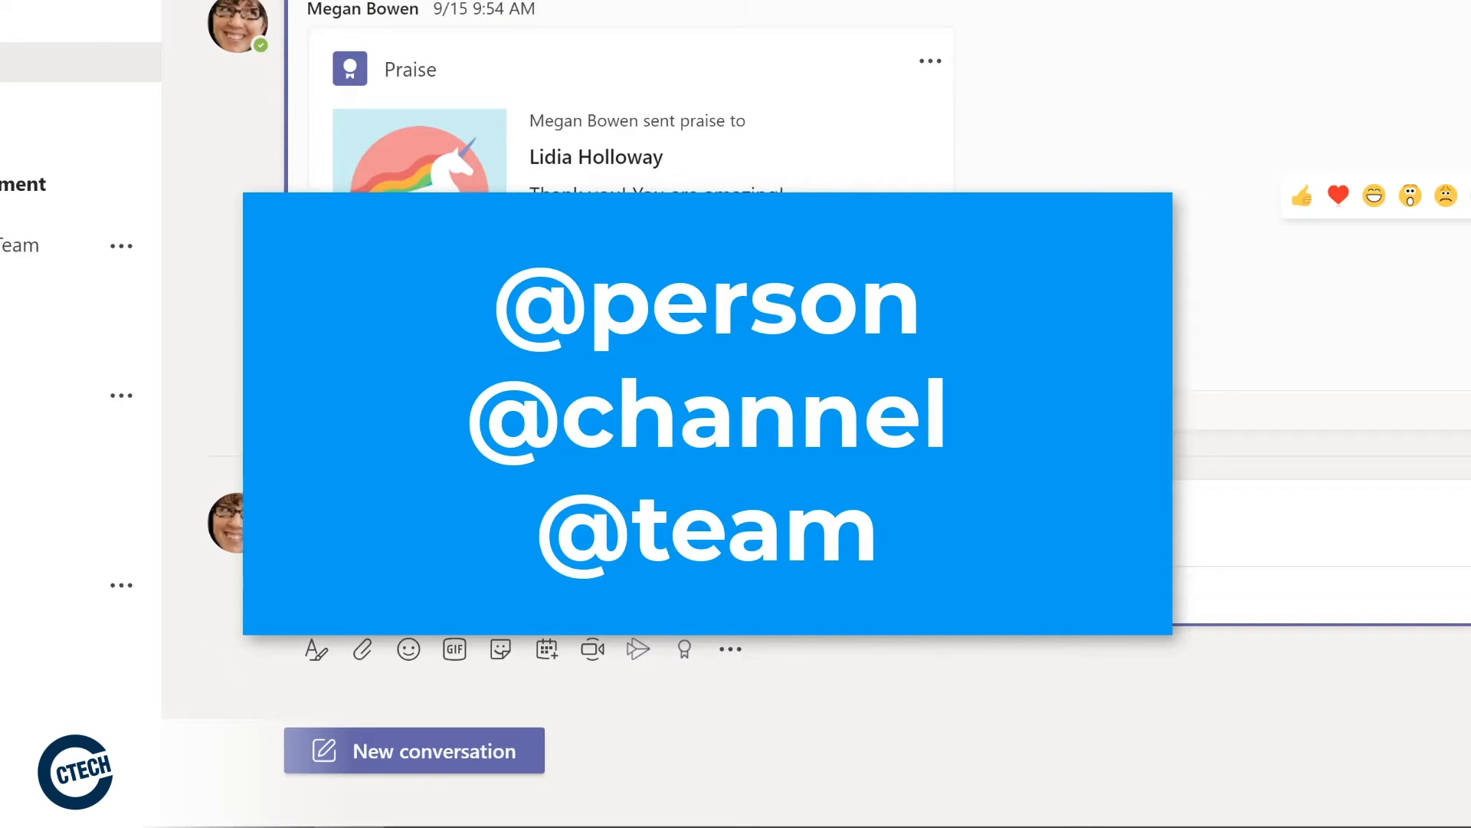
Post a new conversation mentioning the Design channel, followed by ", I'm so excited about our team retreat tomorrow!".
click(450, 747)
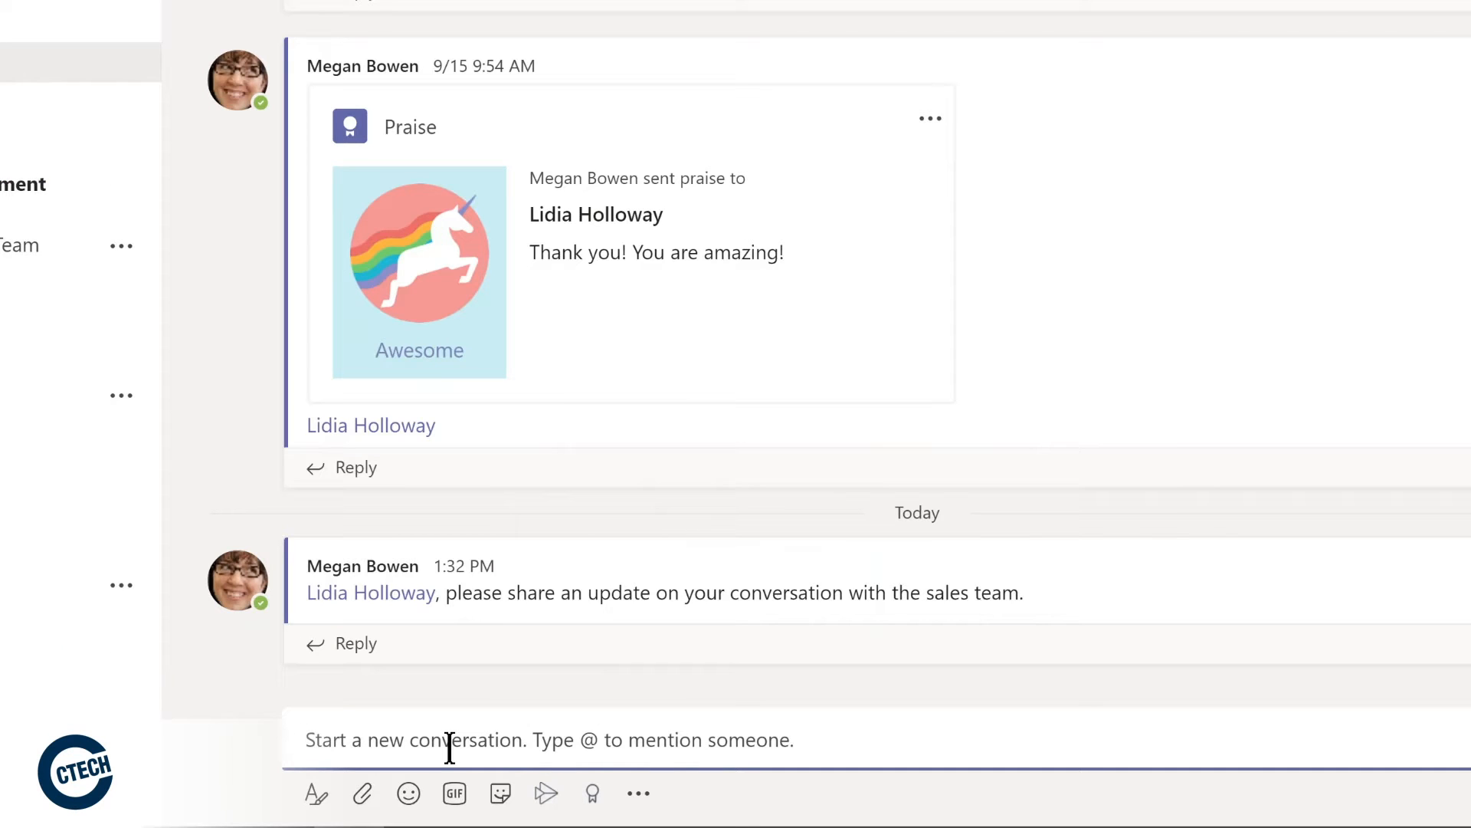
text(@De)
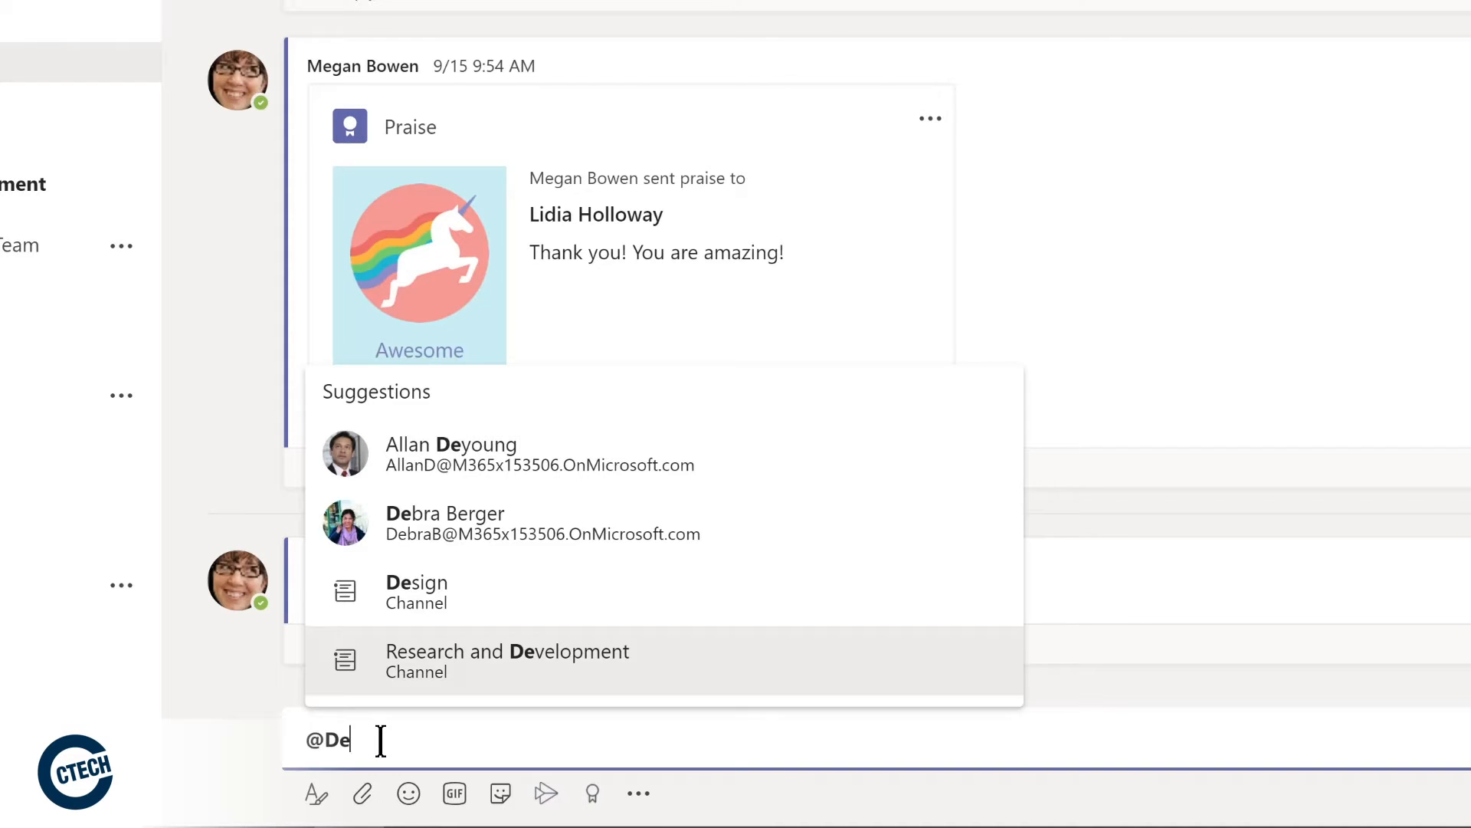
click(418, 591)
text(, I'm so excited about our team retreat tomorrow!)
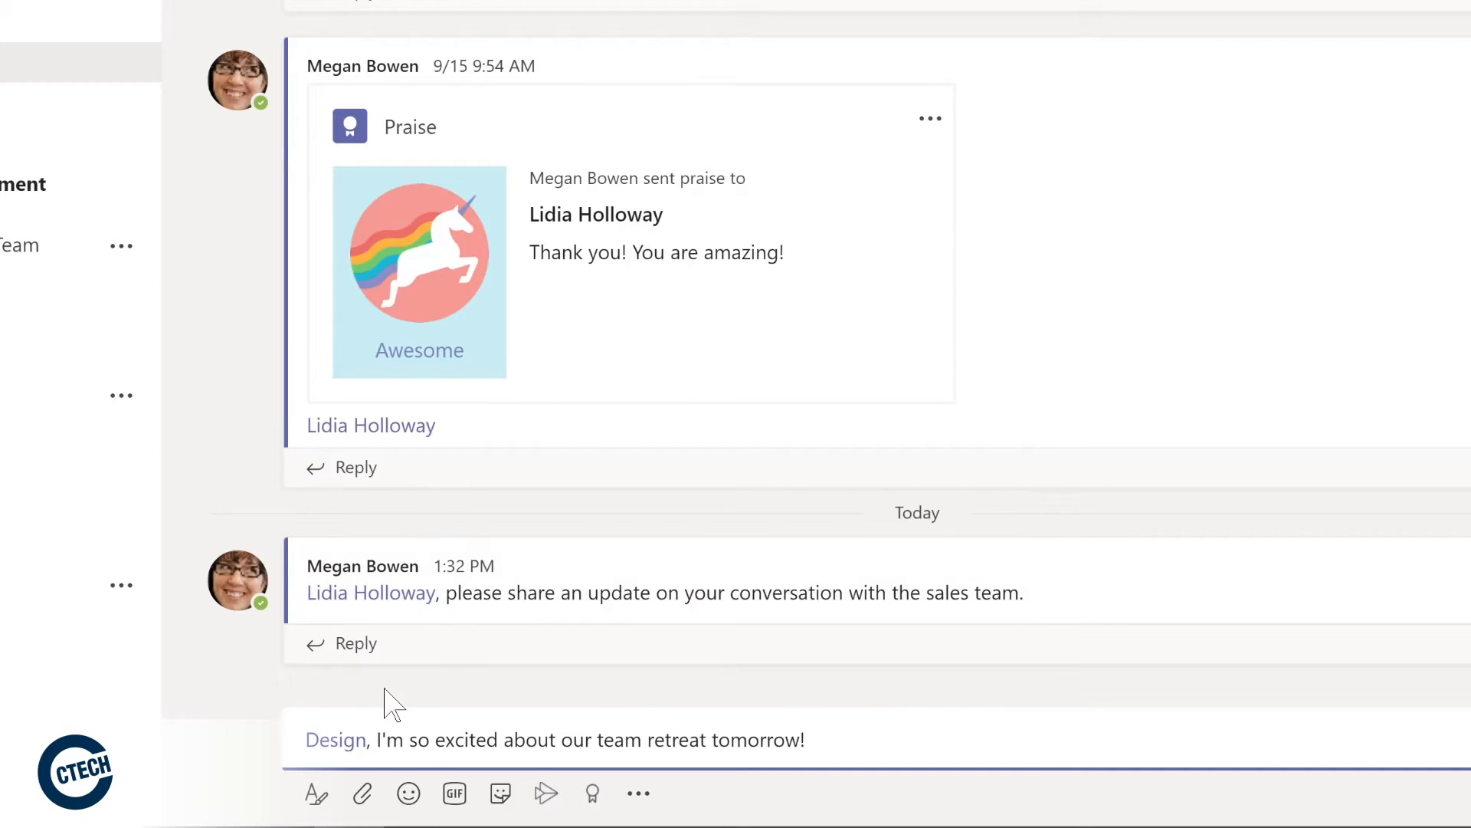
key(Return)
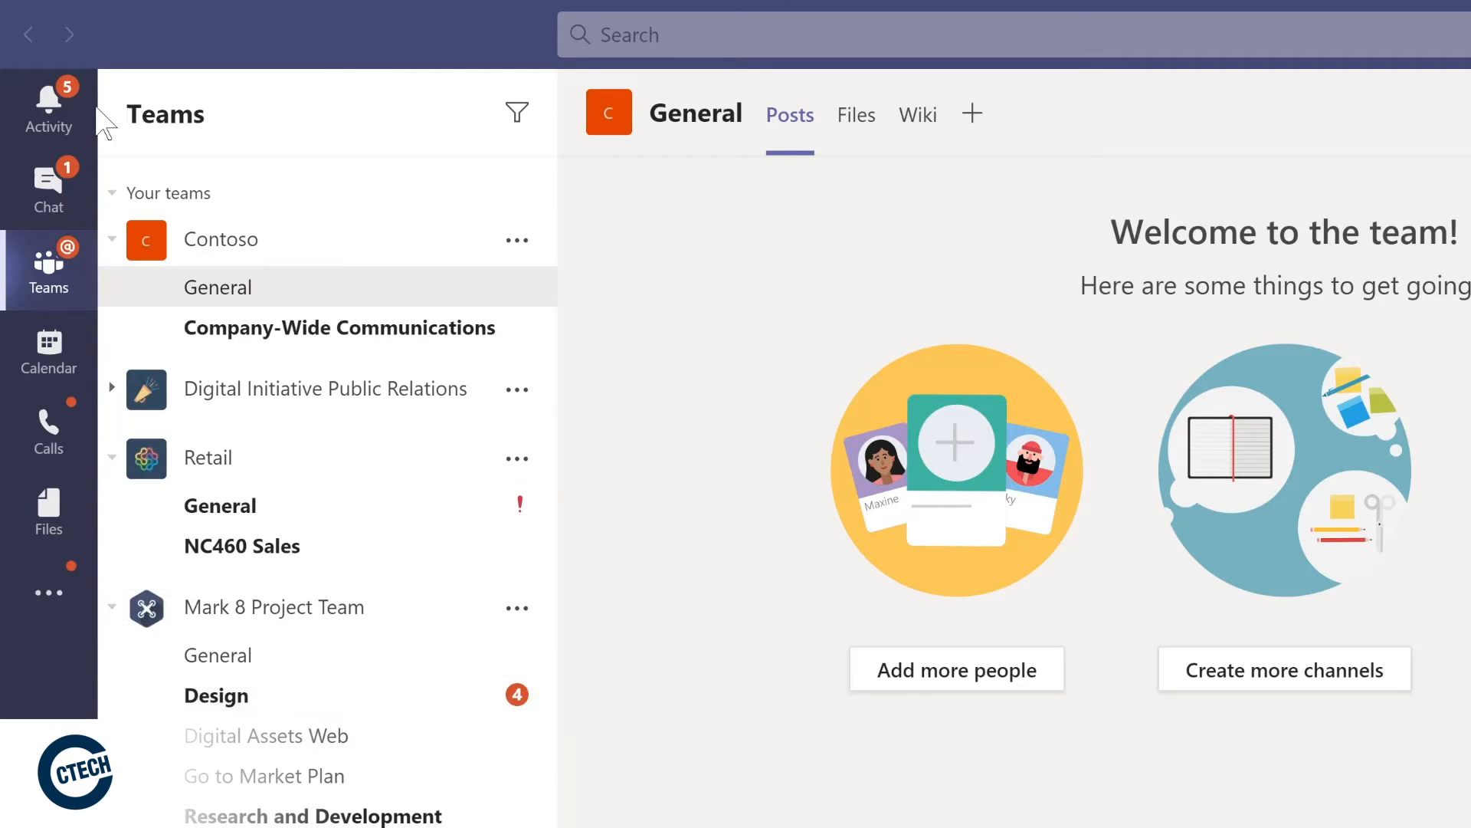
Open the activity feed and examine the mention indicators on the two newest posts in the Design channel.
click(54, 107)
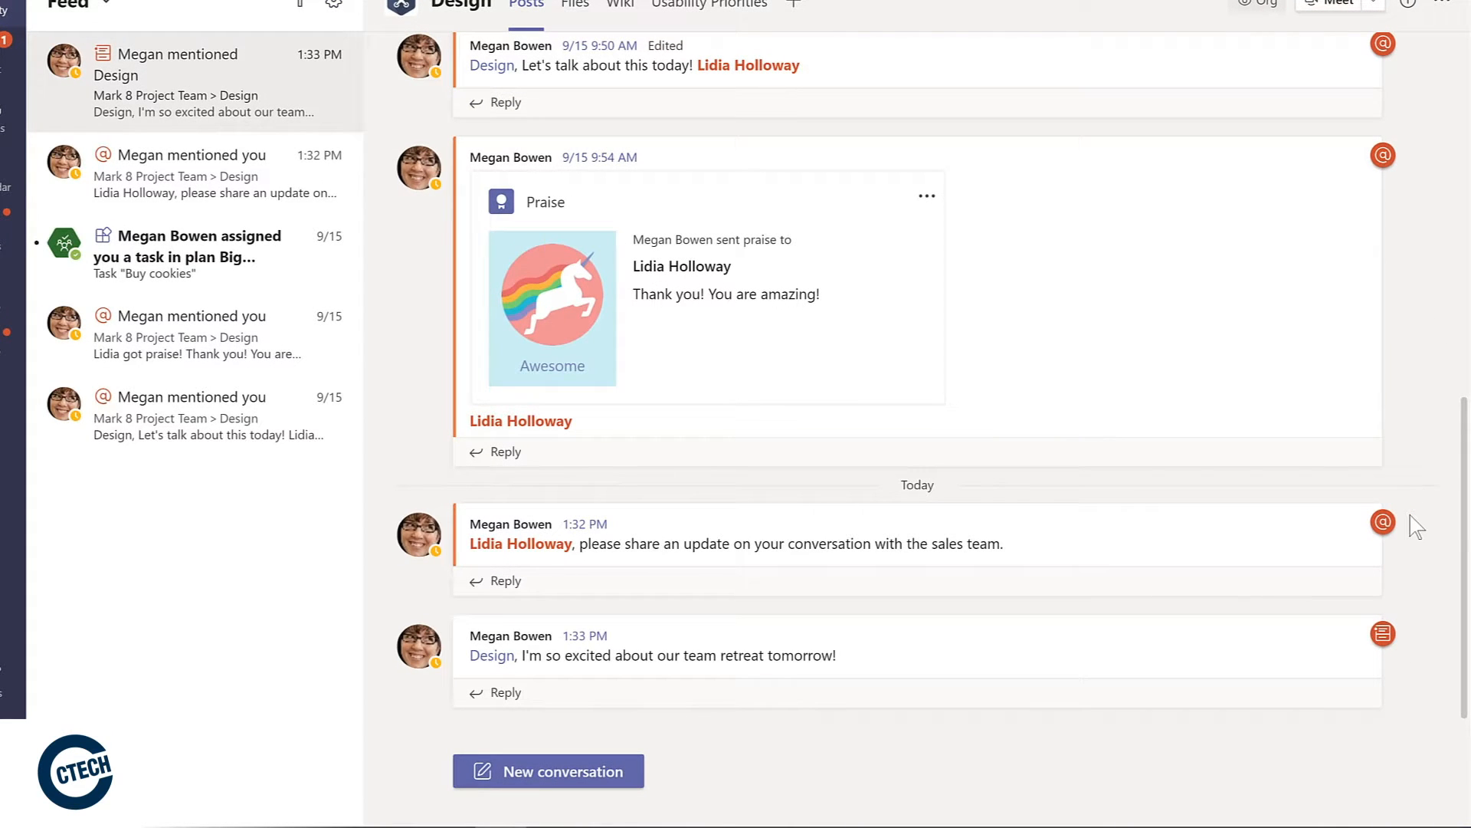
mouse_move(1383, 528)
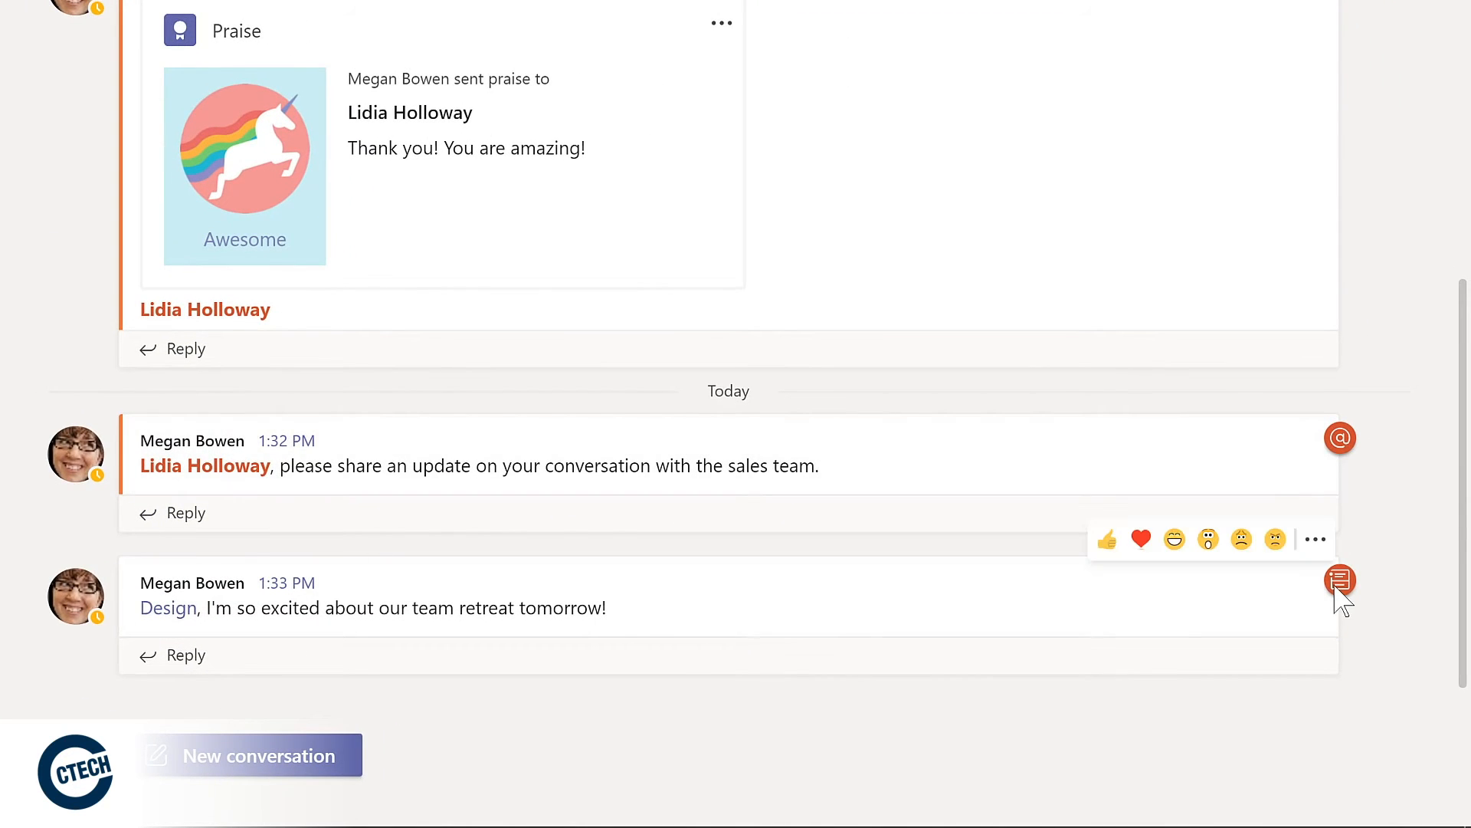
mouse_move(1335, 587)
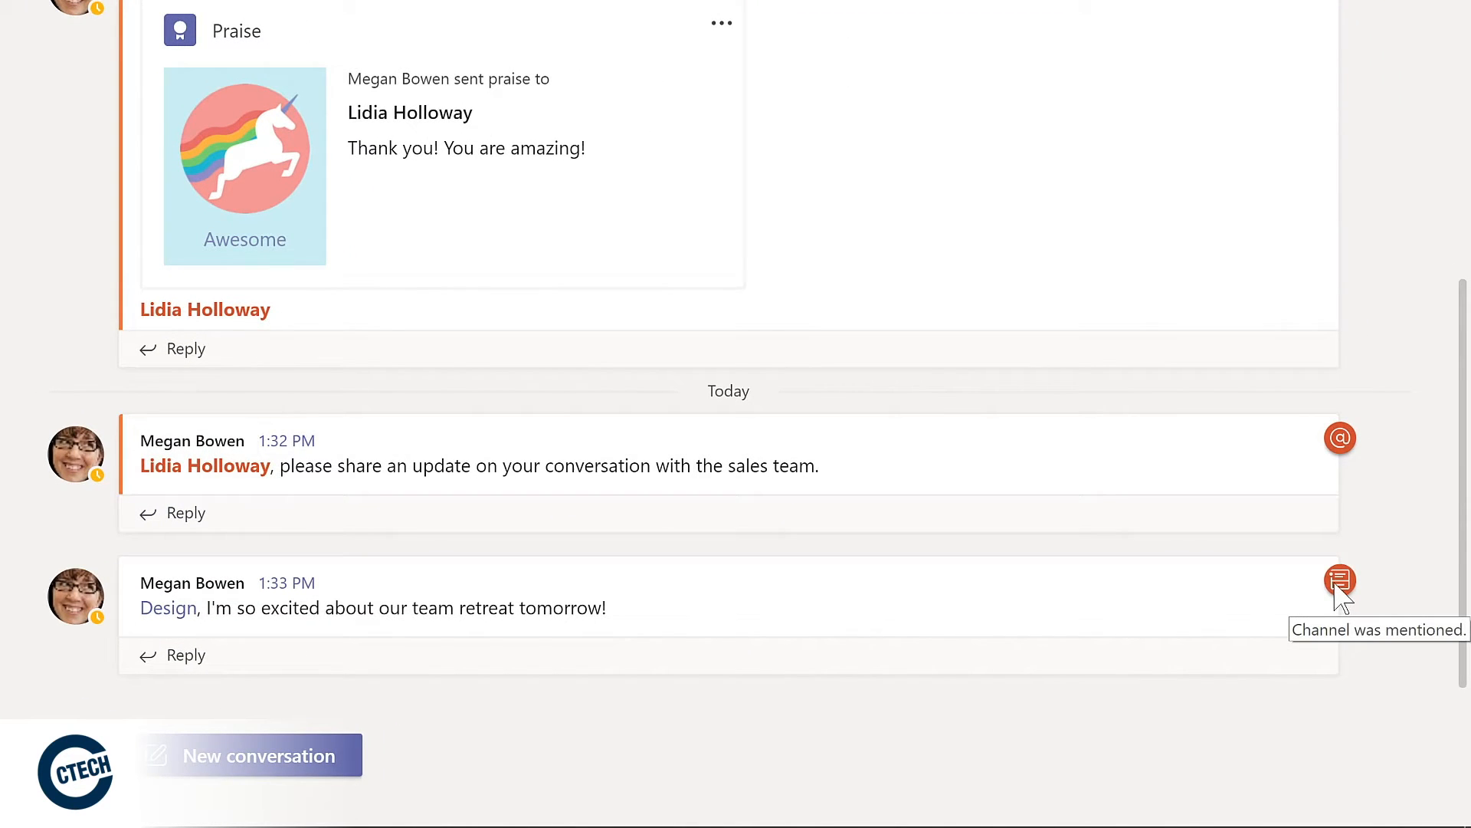
Reply to the team retreat post with "Yay! I'm looking forward to working with the" and a mention of Mark 8 Project Team.
click(176, 656)
text(Ya)
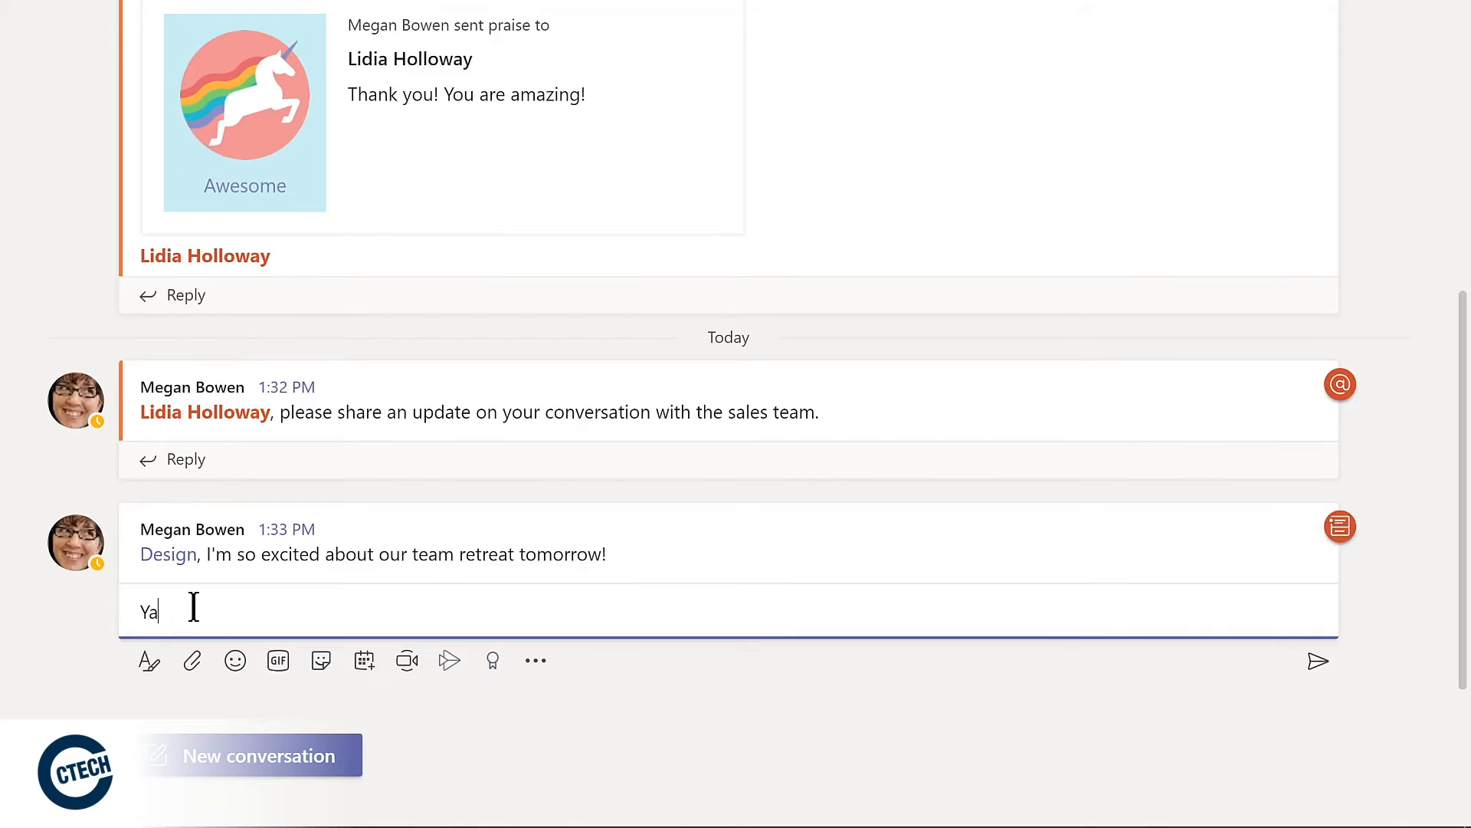
text(y! I'm looking forward to working with the @m)
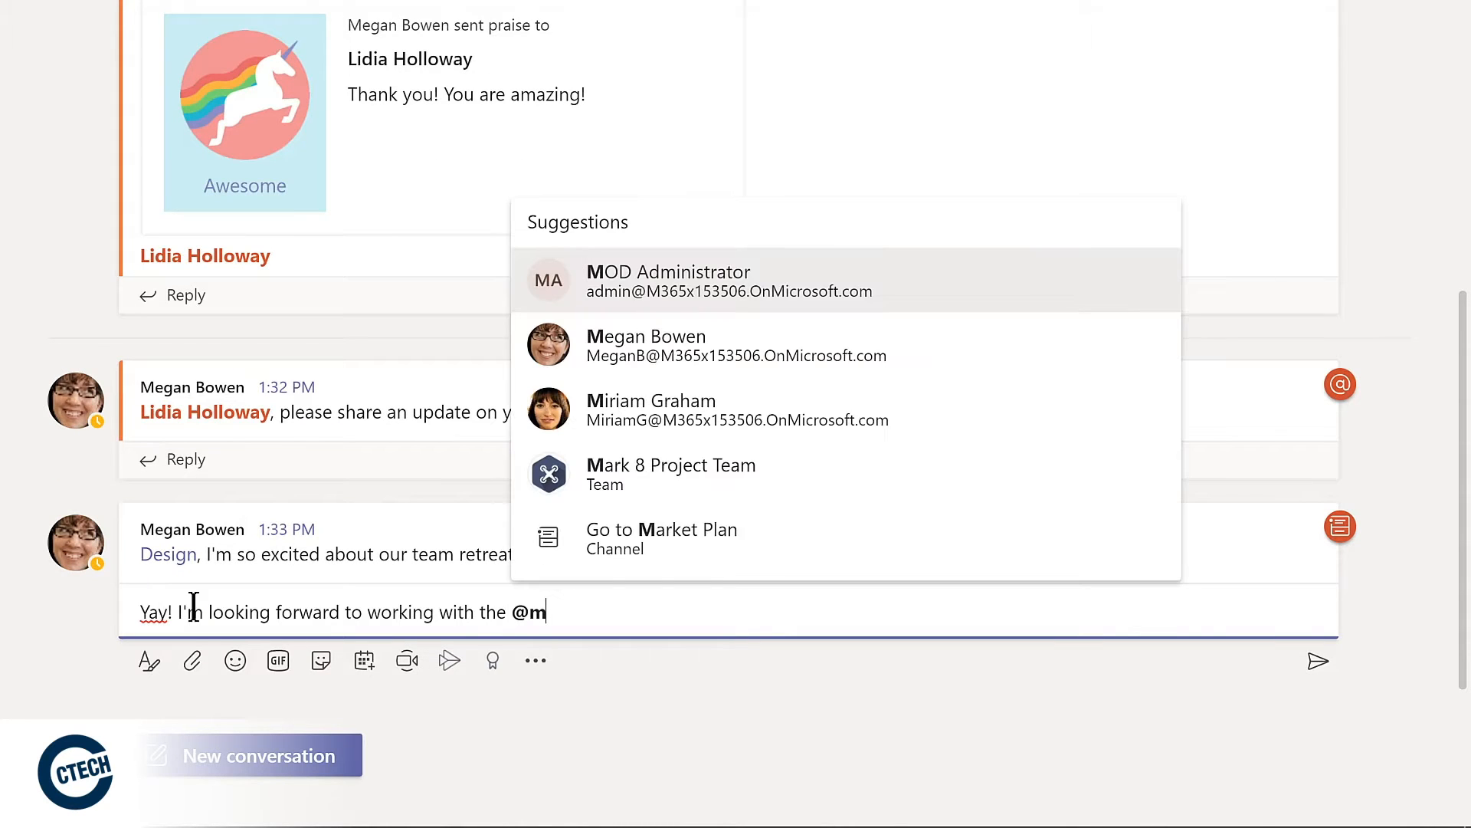
click(668, 474)
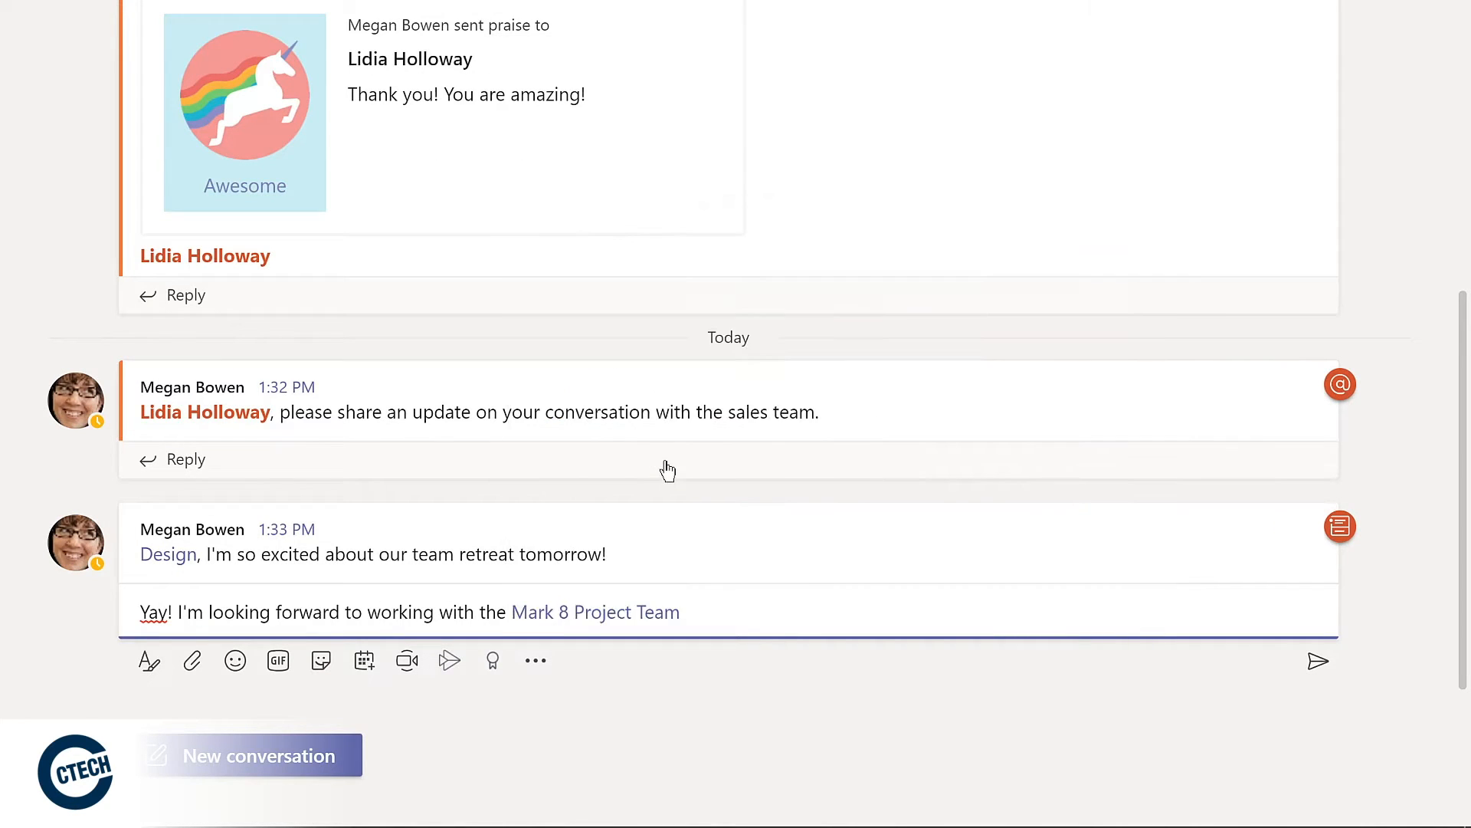
key(Return)
mouse_move(1343, 541)
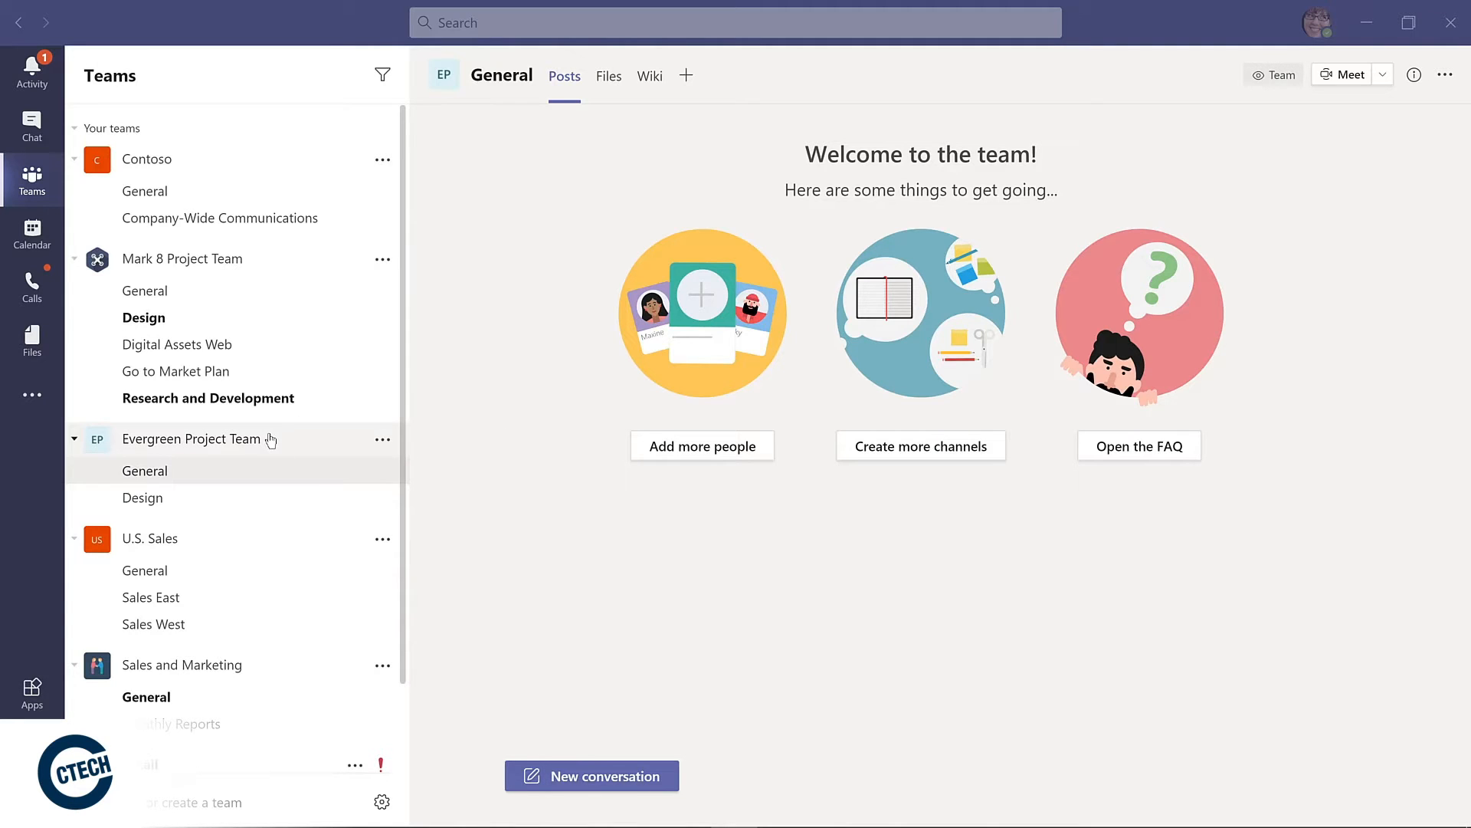
Rename the Evergreen Project Team as "Evergreen LMS Project Team".
click(382, 441)
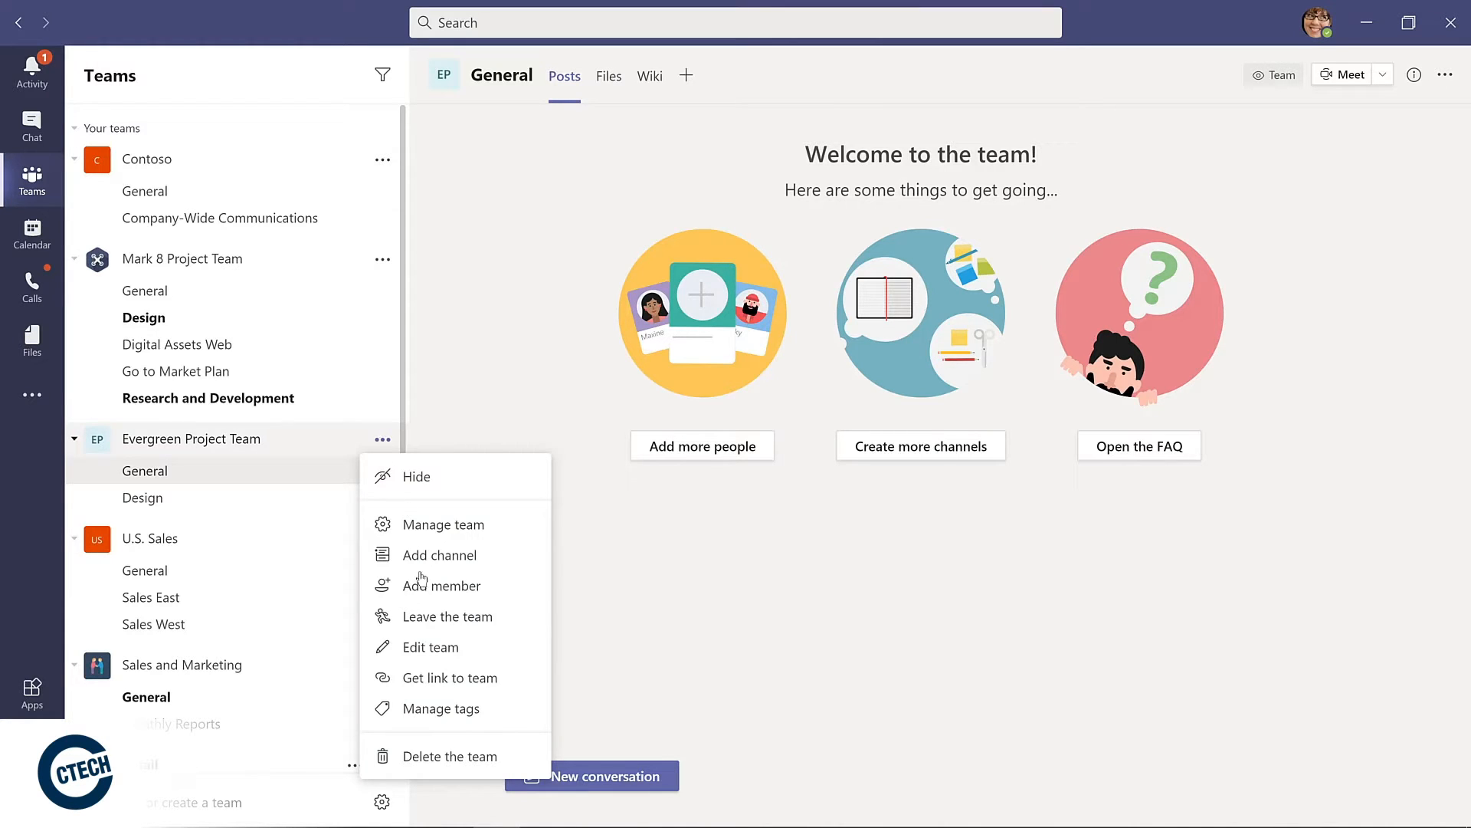
click(419, 652)
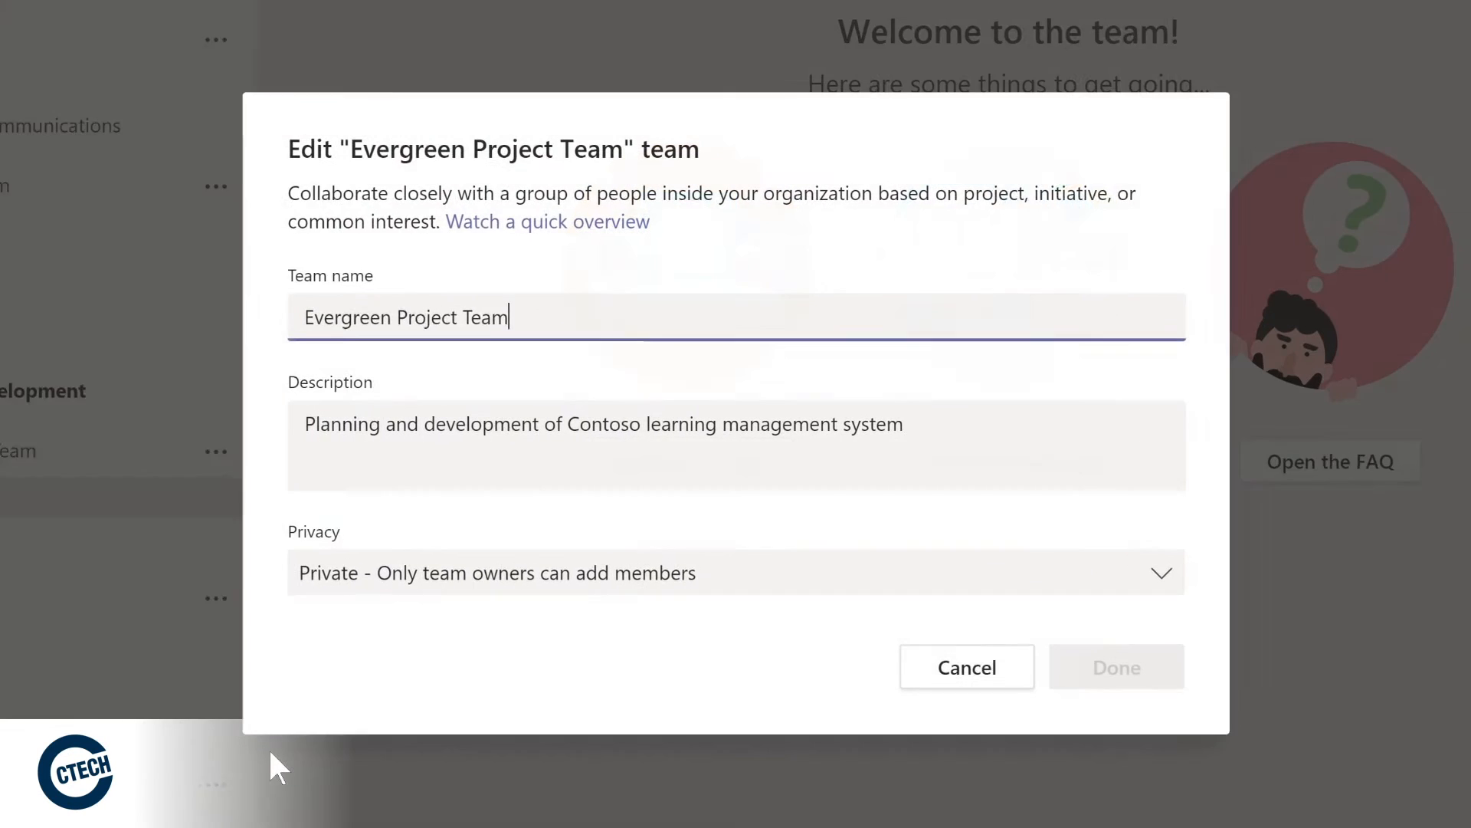
click(505, 348)
text(LMS Project Team)
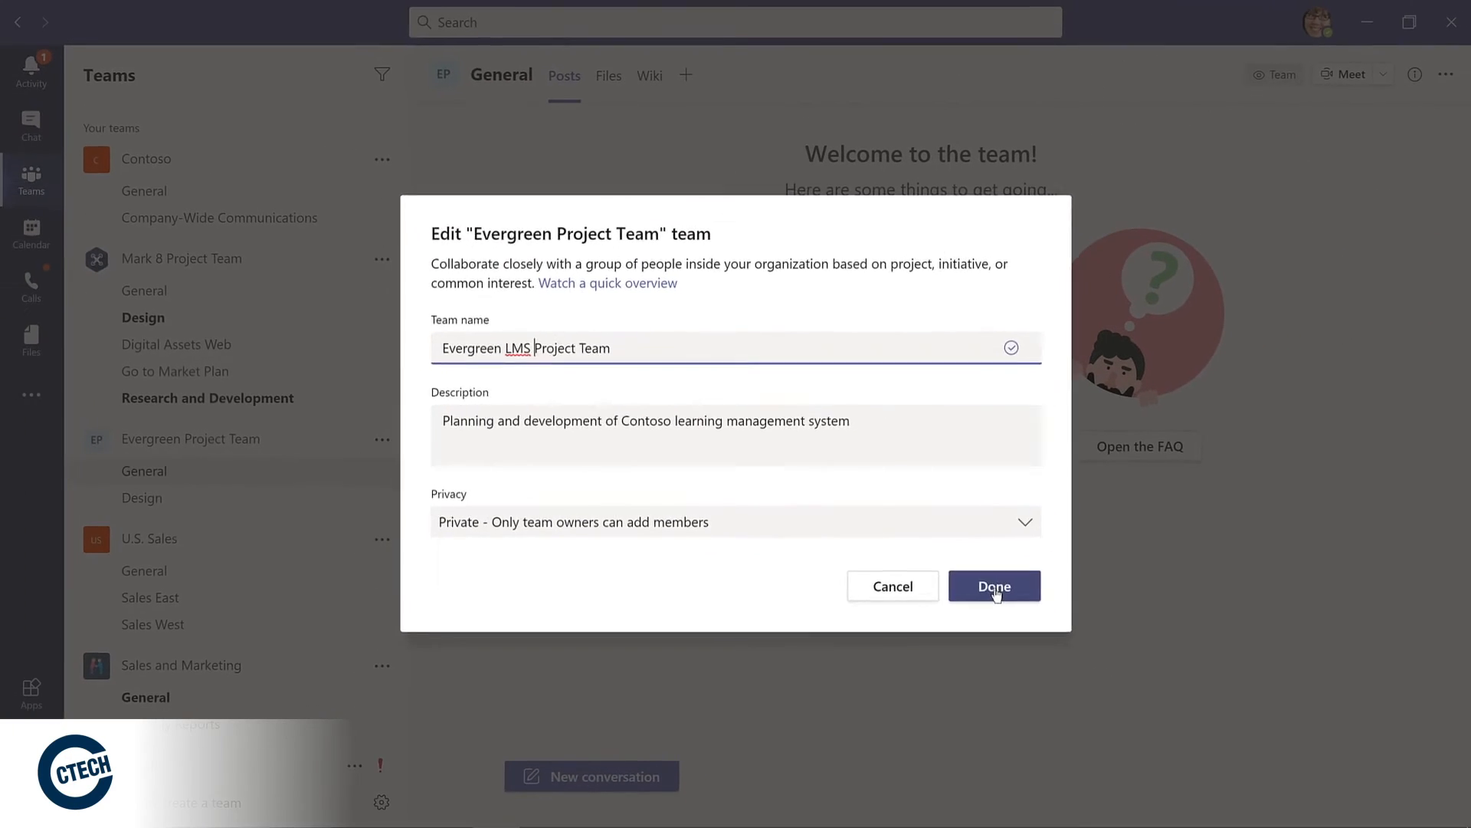
click(1069, 640)
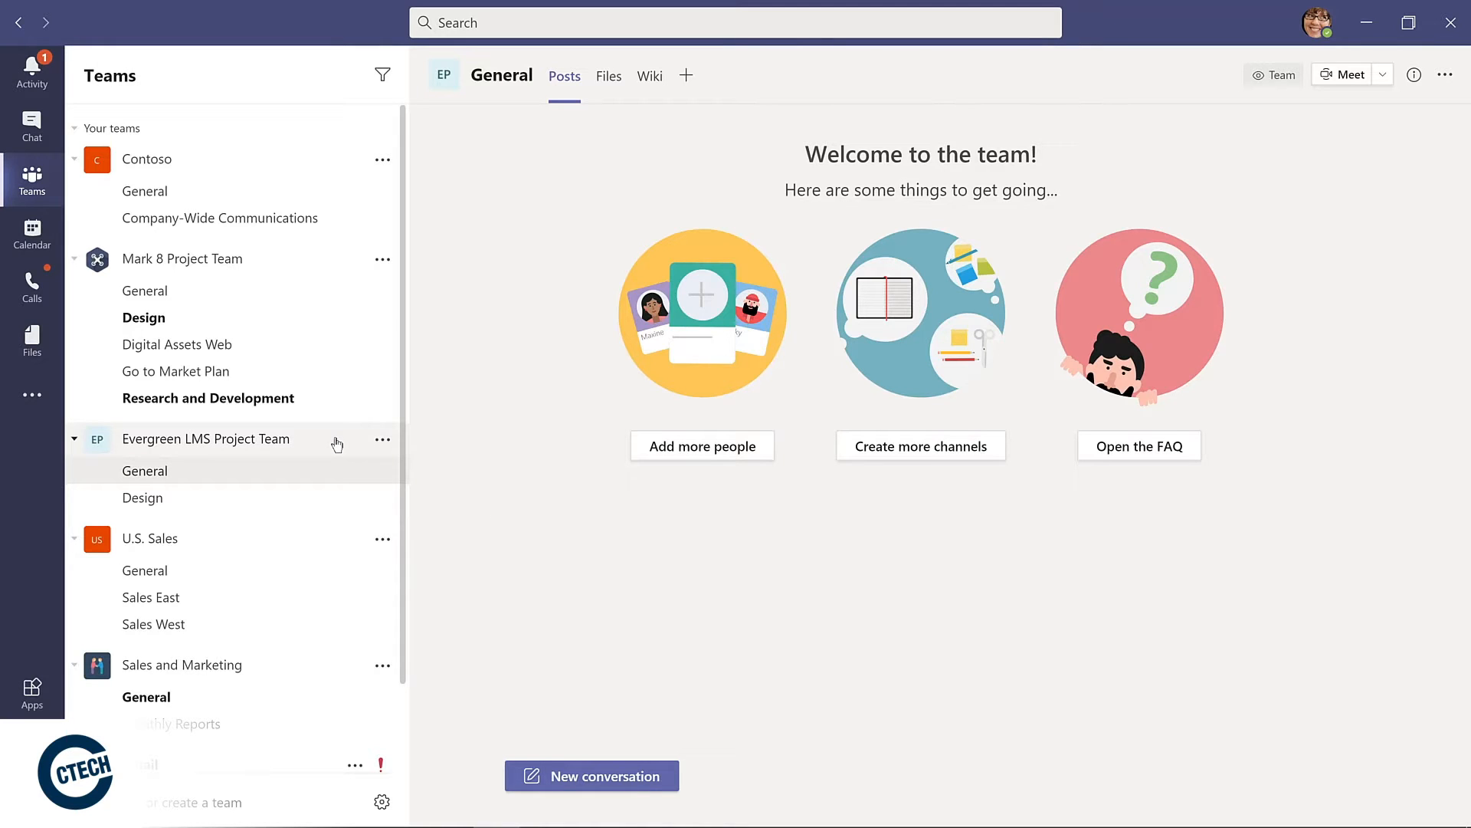
Open management of the Evergreen LMS Project Team and add the Product Manager found by name as a member.
click(381, 440)
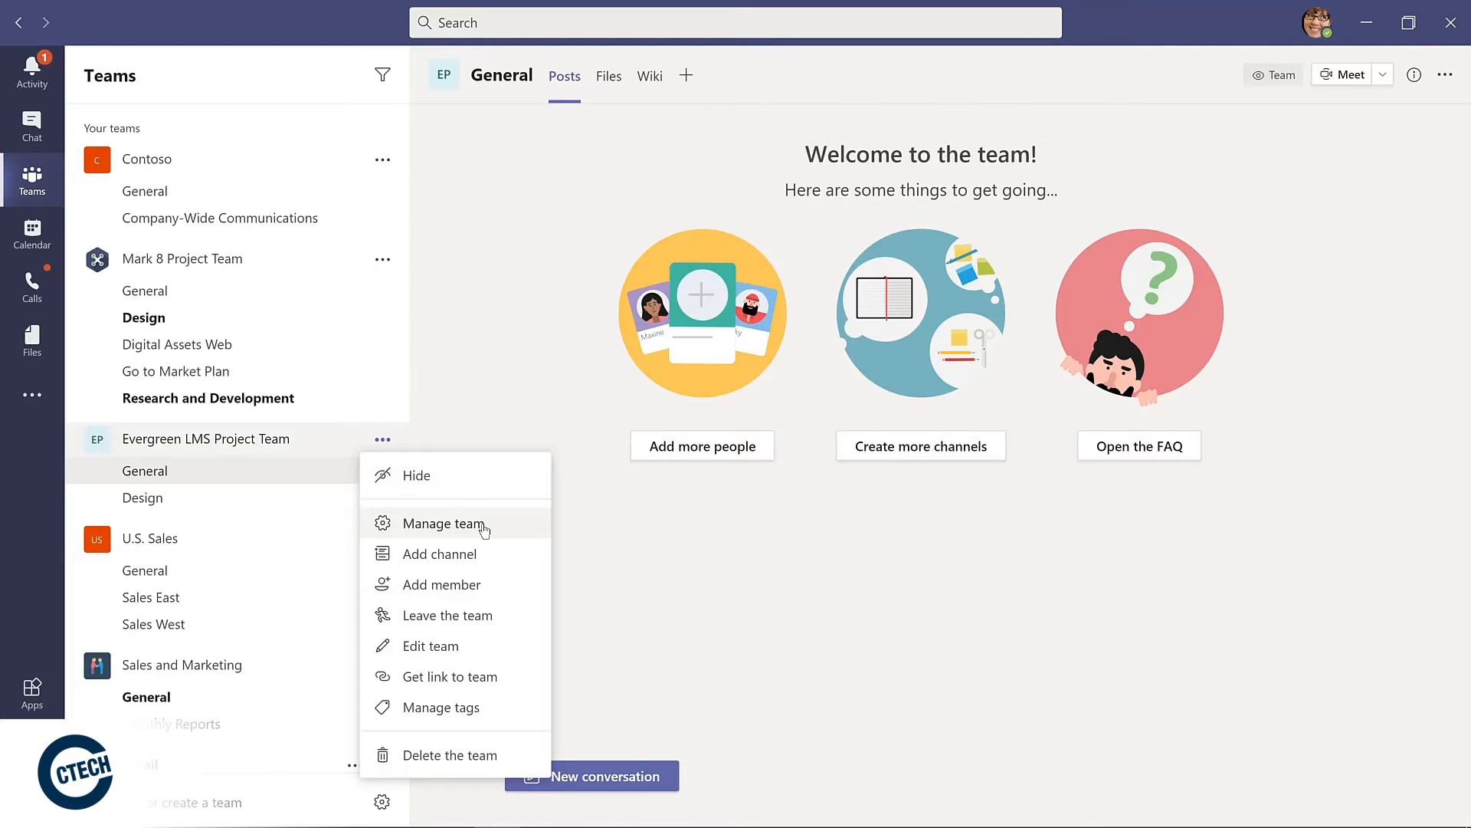
click(482, 529)
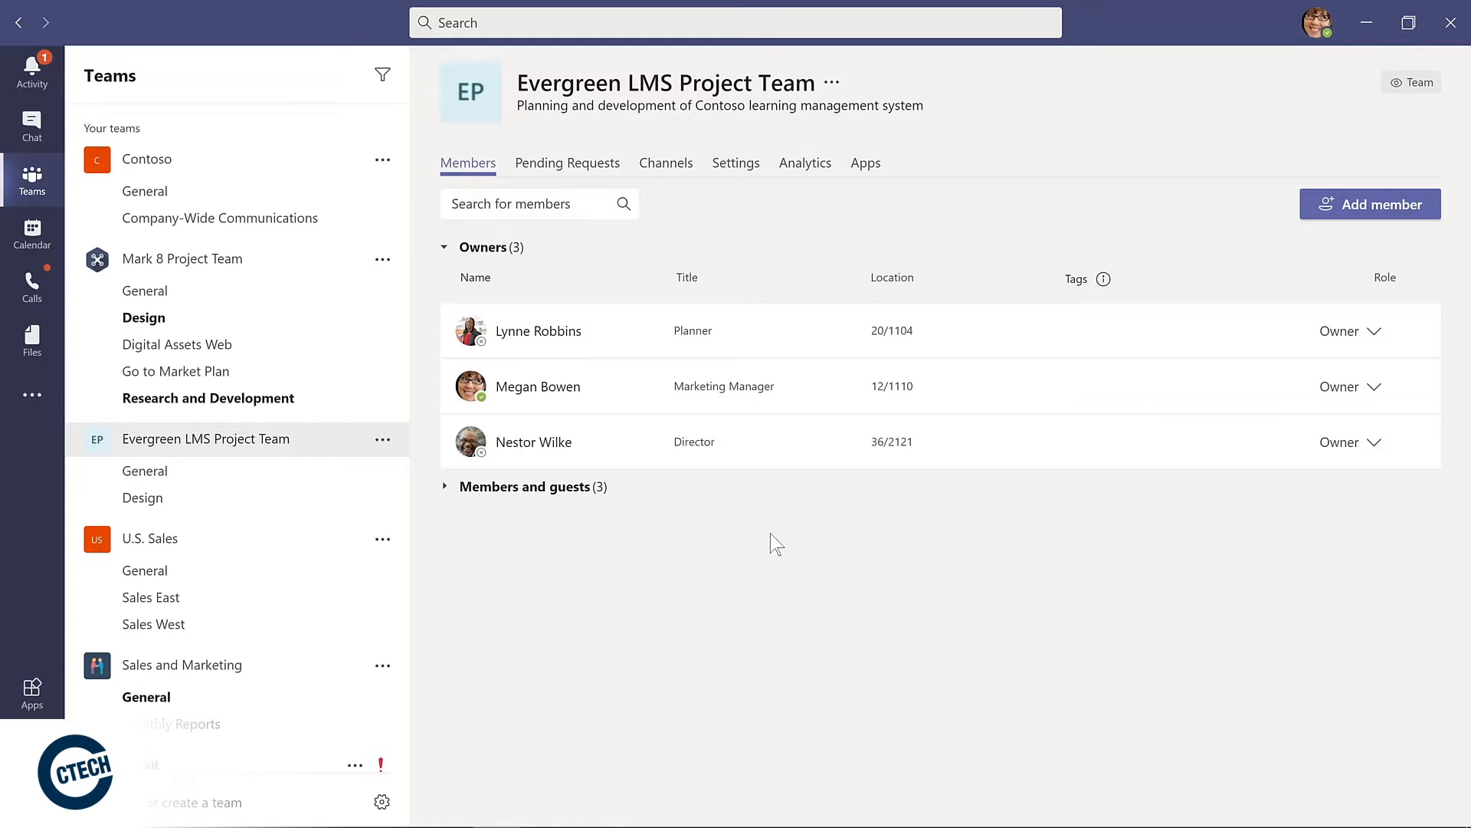
click(1372, 204)
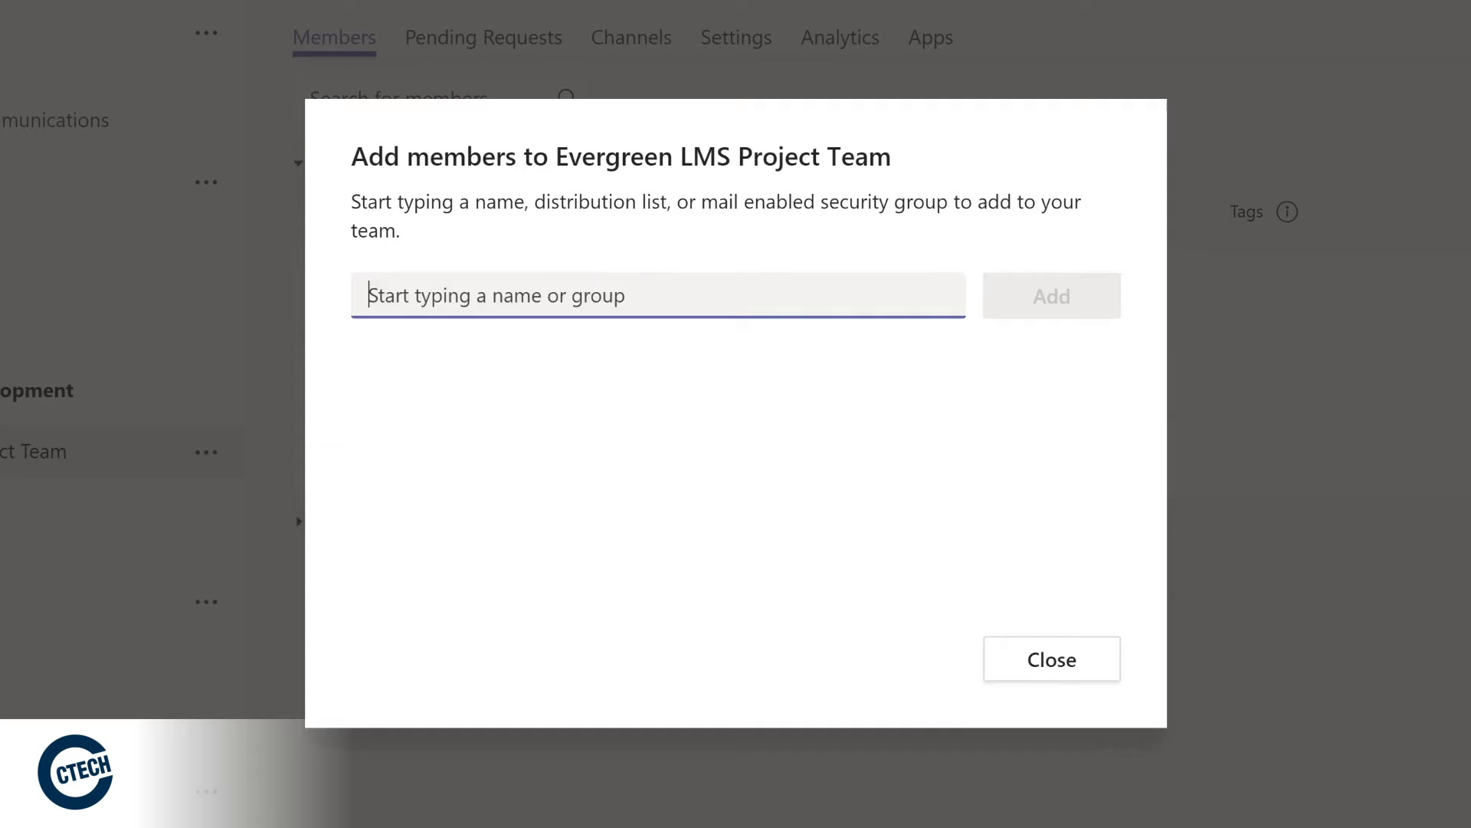
text(lid)
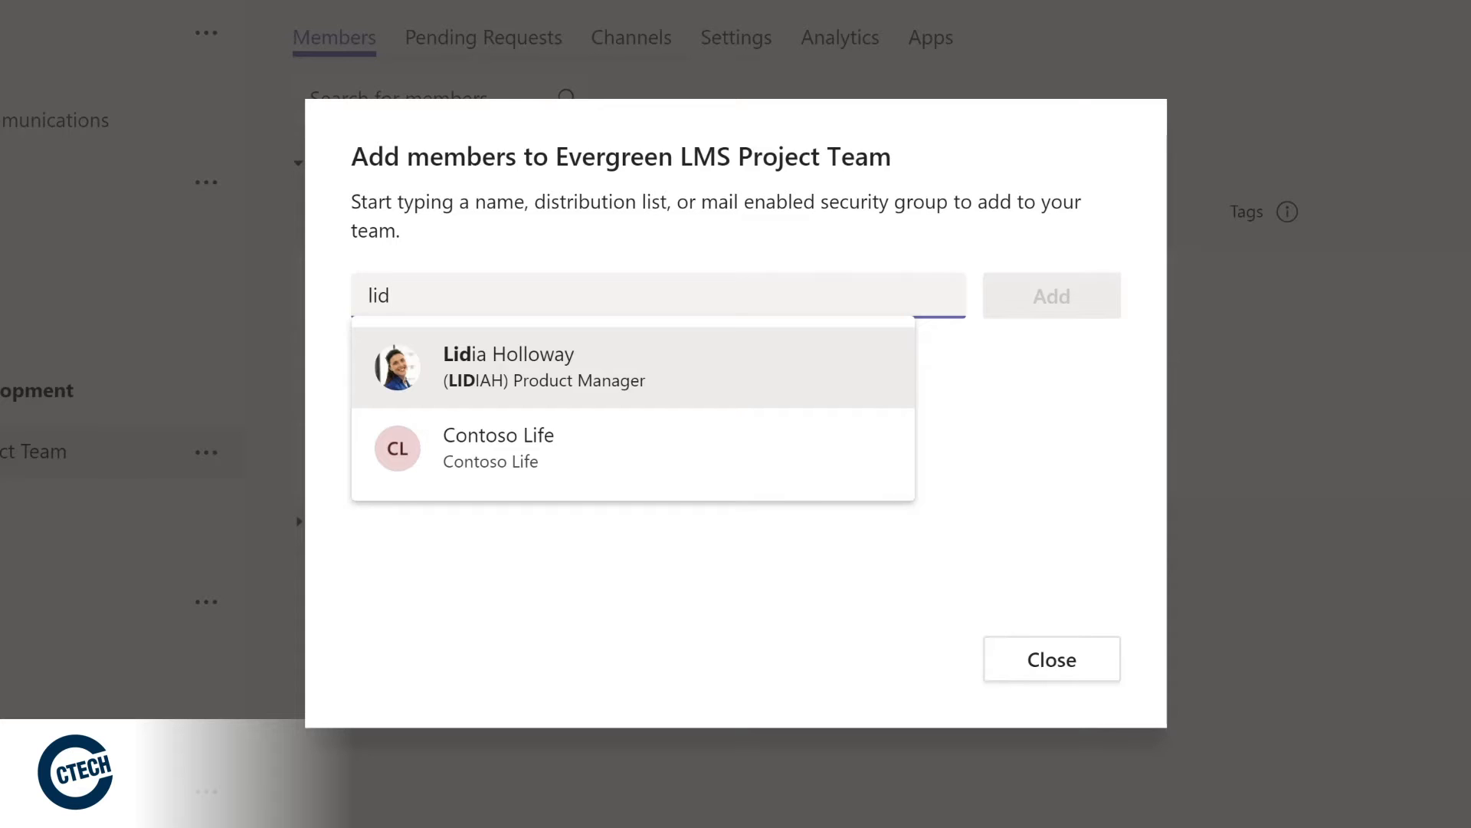
click(536, 364)
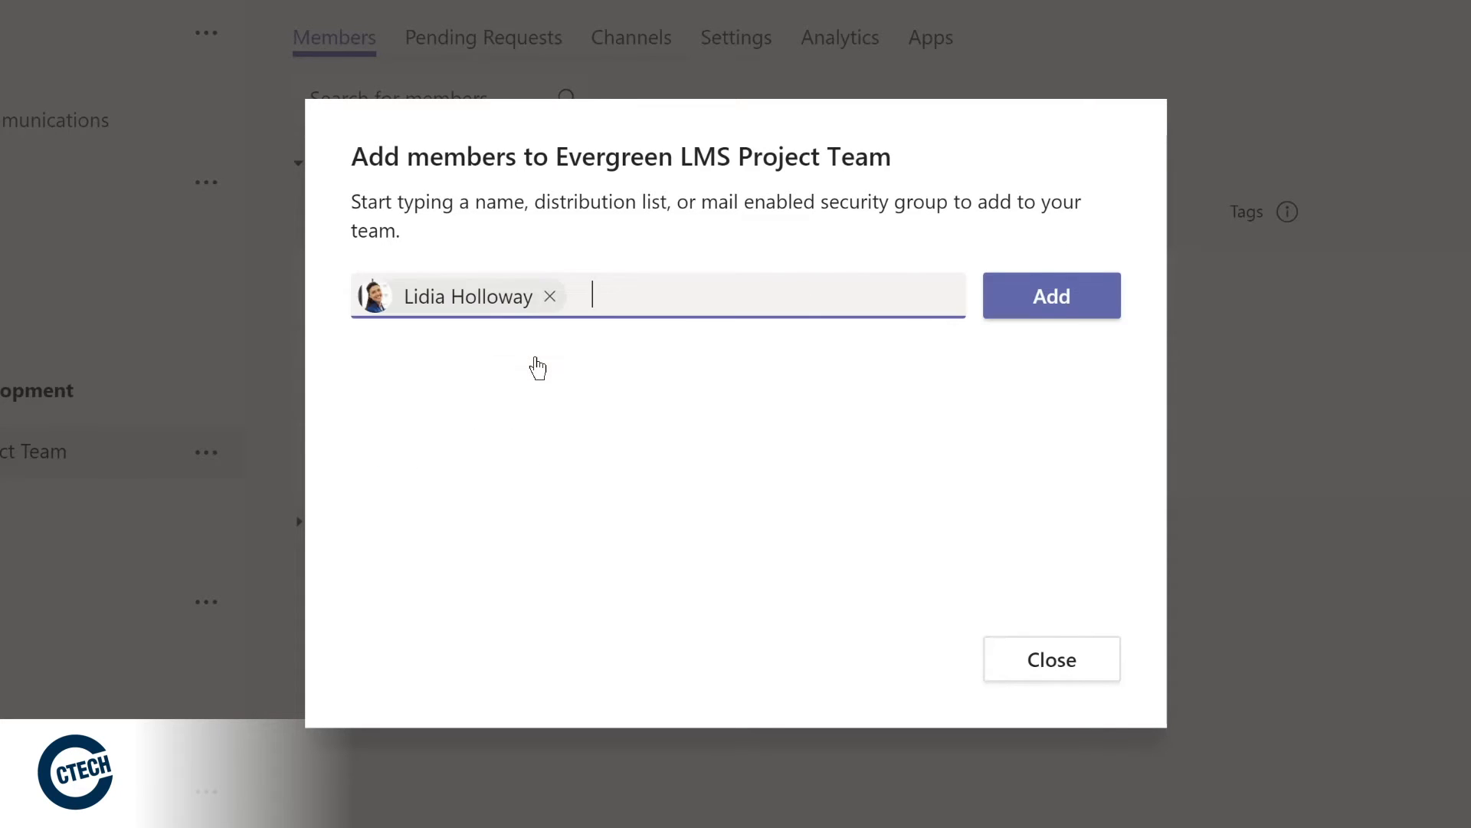
click(1036, 304)
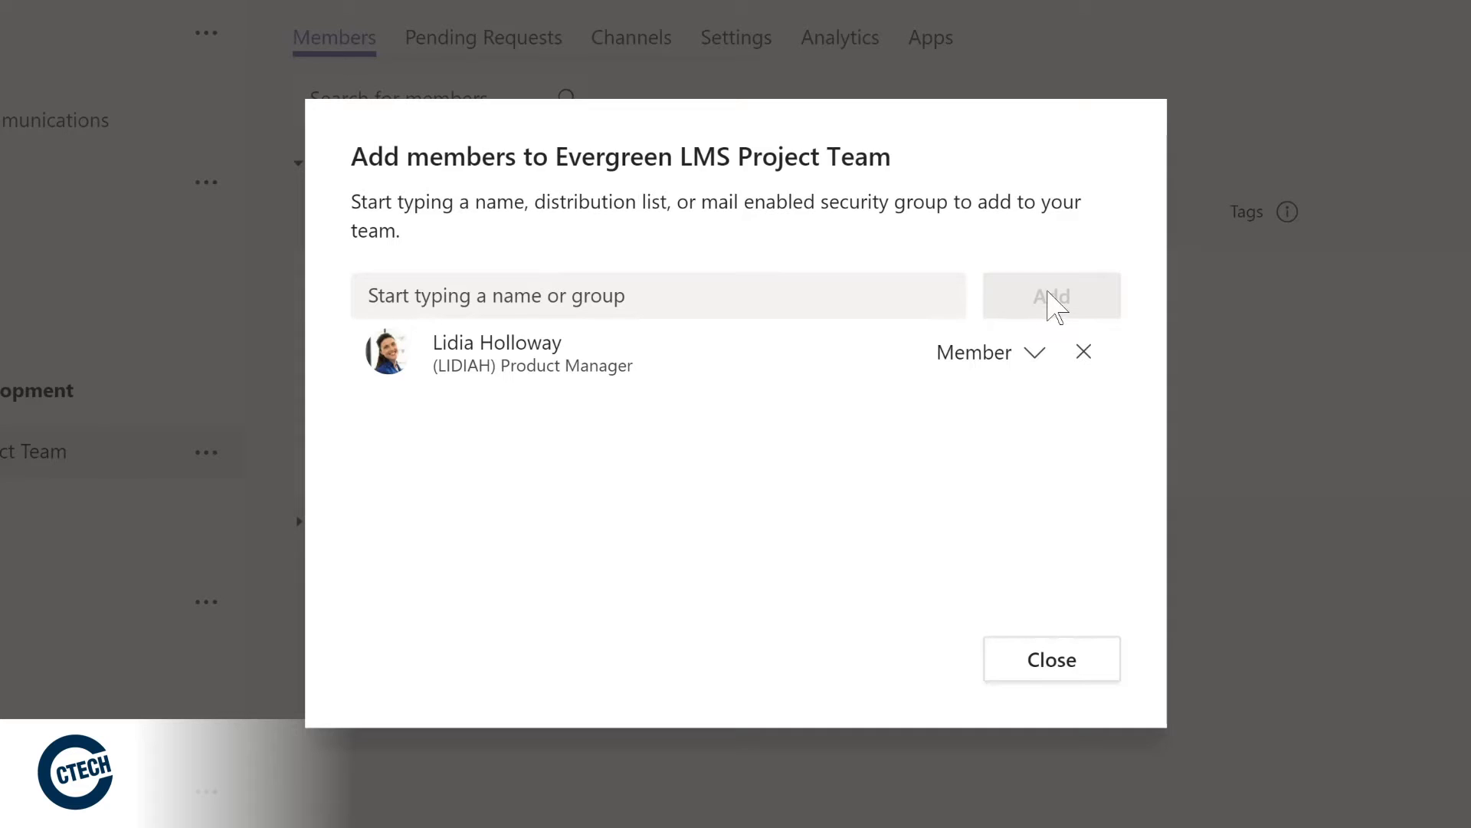
Set the newly added Product Manager's role to Owner and finish adding members.
click(1034, 354)
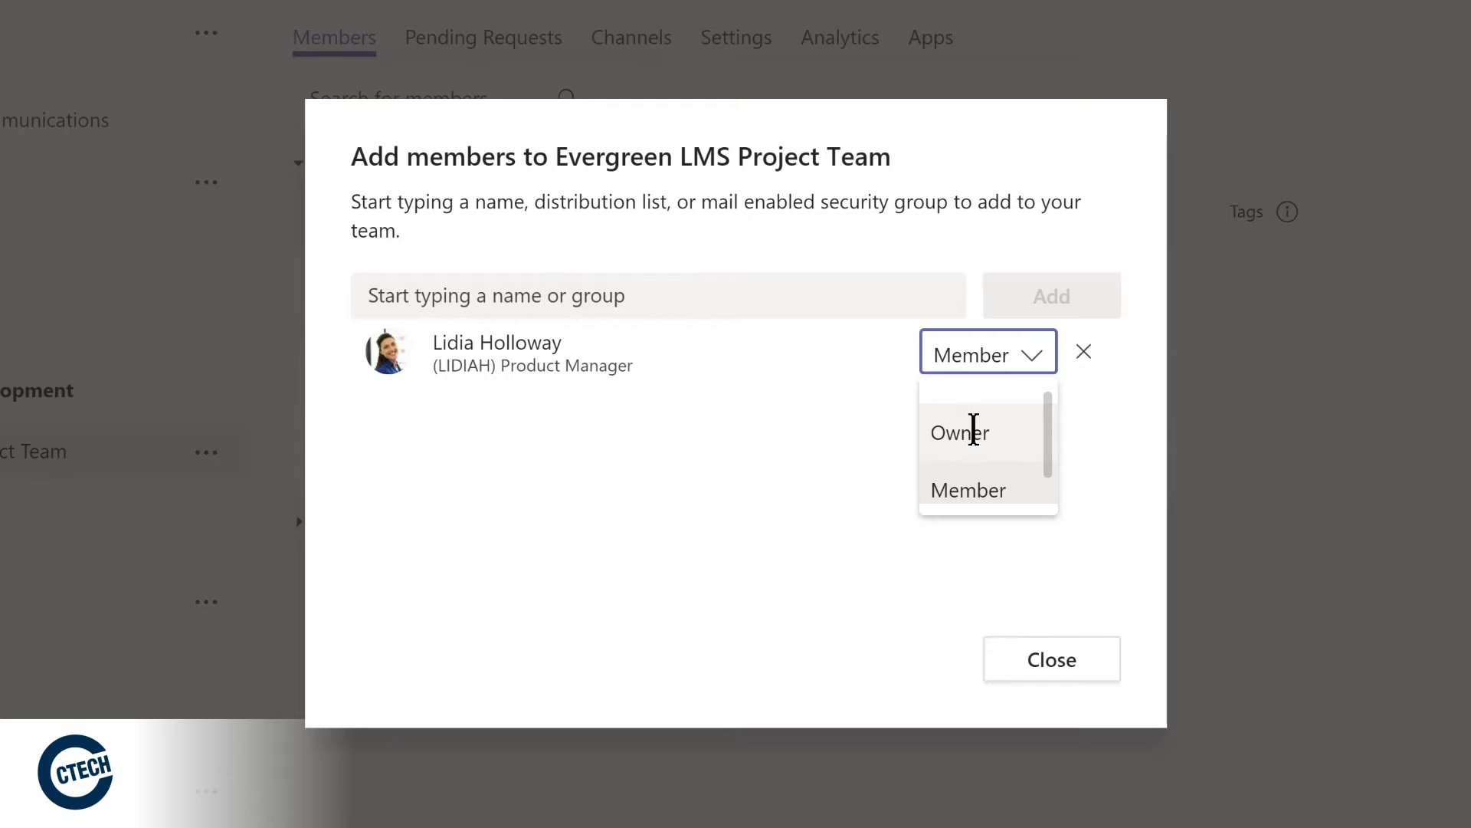
click(973, 429)
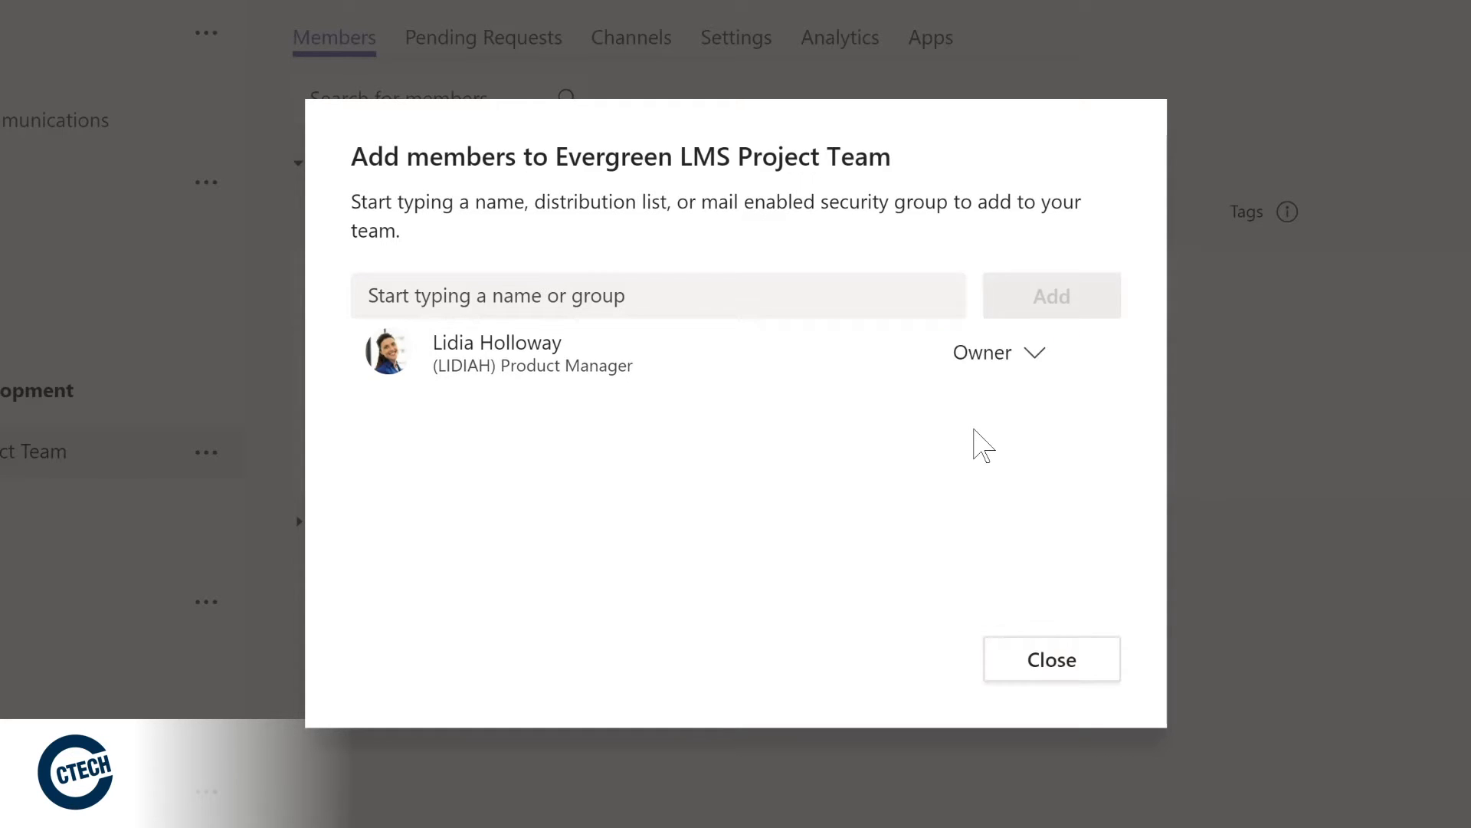
click(1050, 663)
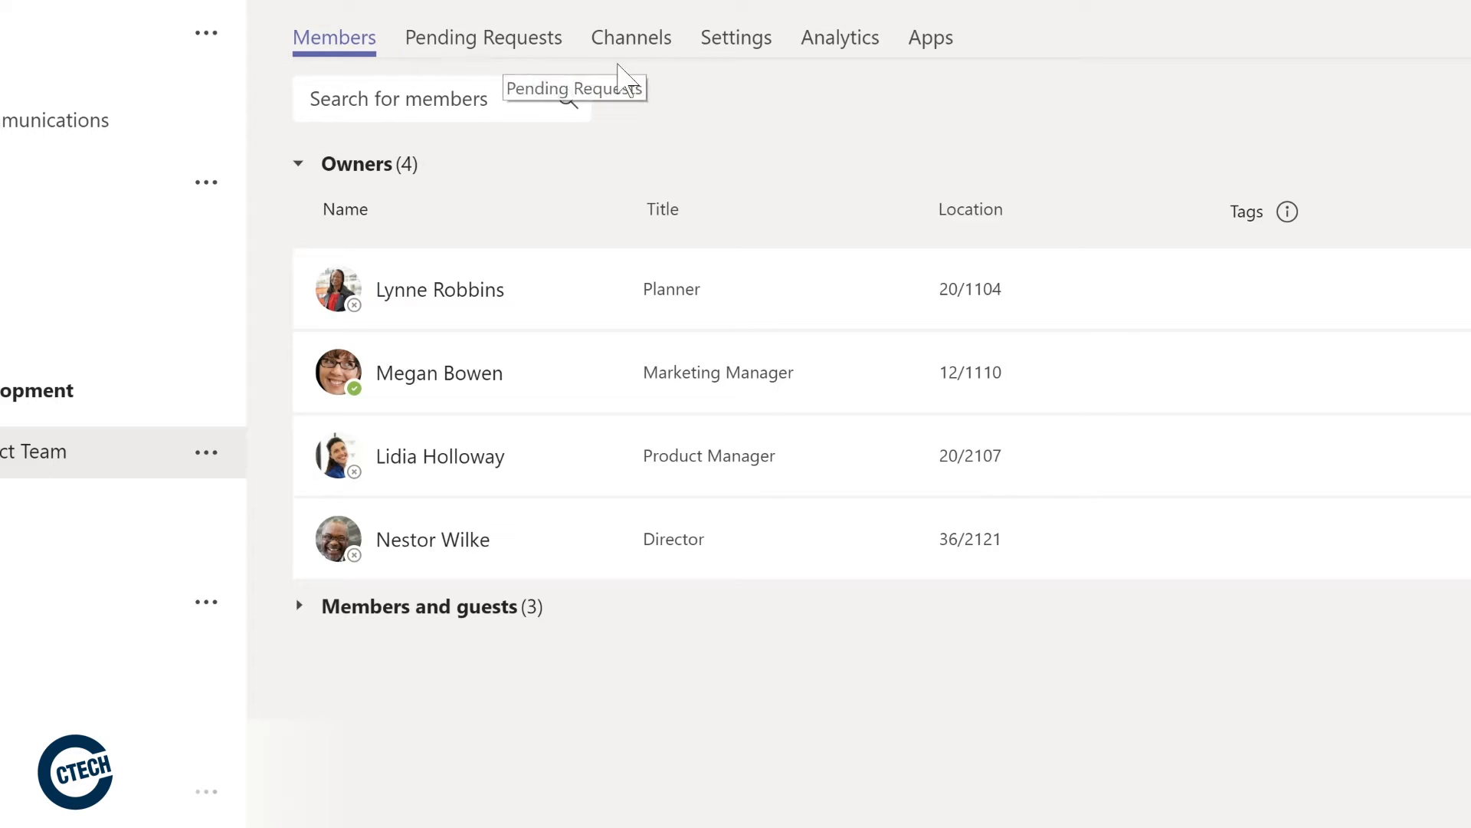
Review the team's channels, and upload and save the round evergreen forest image as the team picture.
click(630, 43)
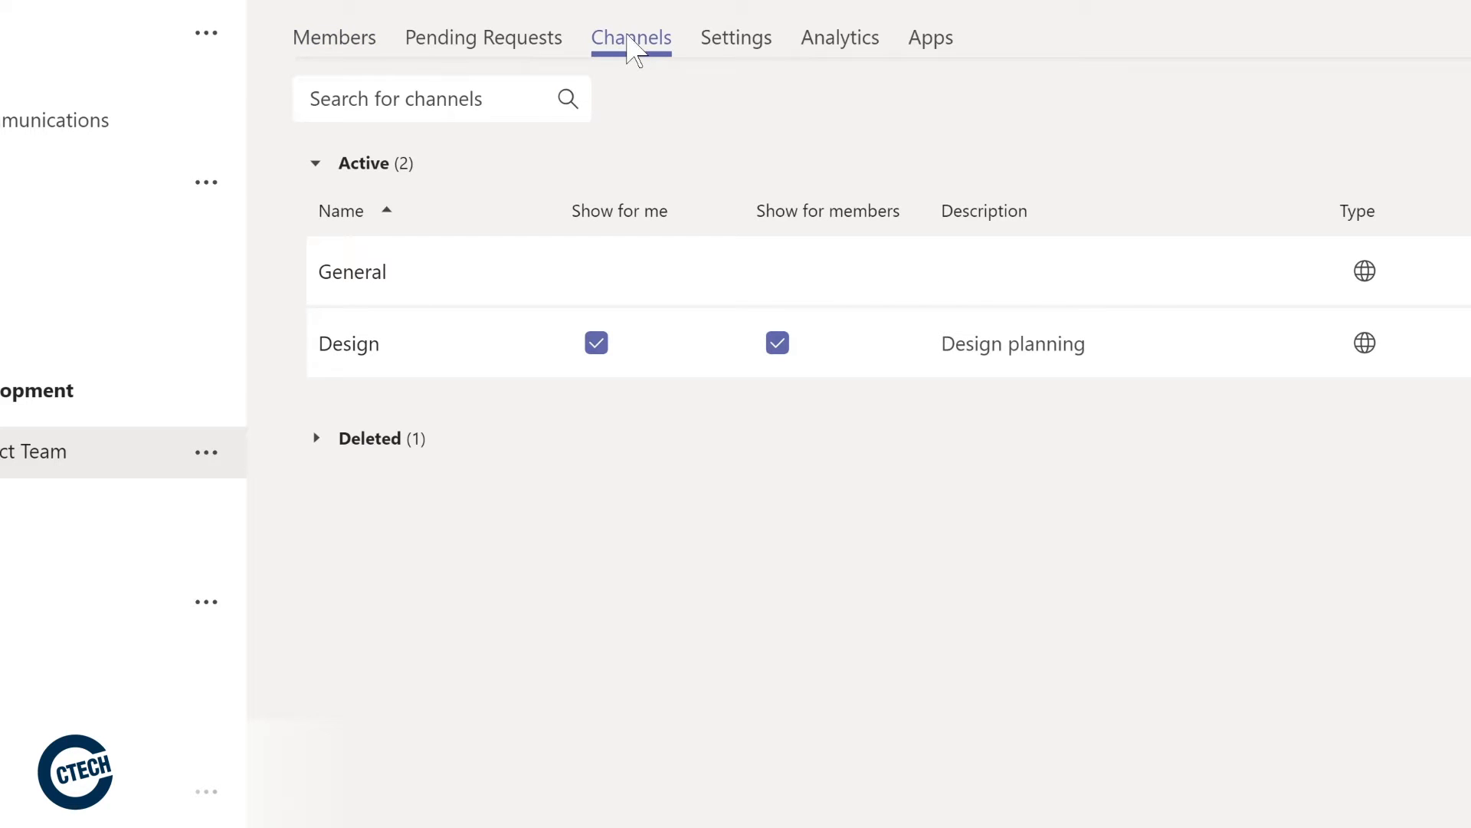
click(728, 42)
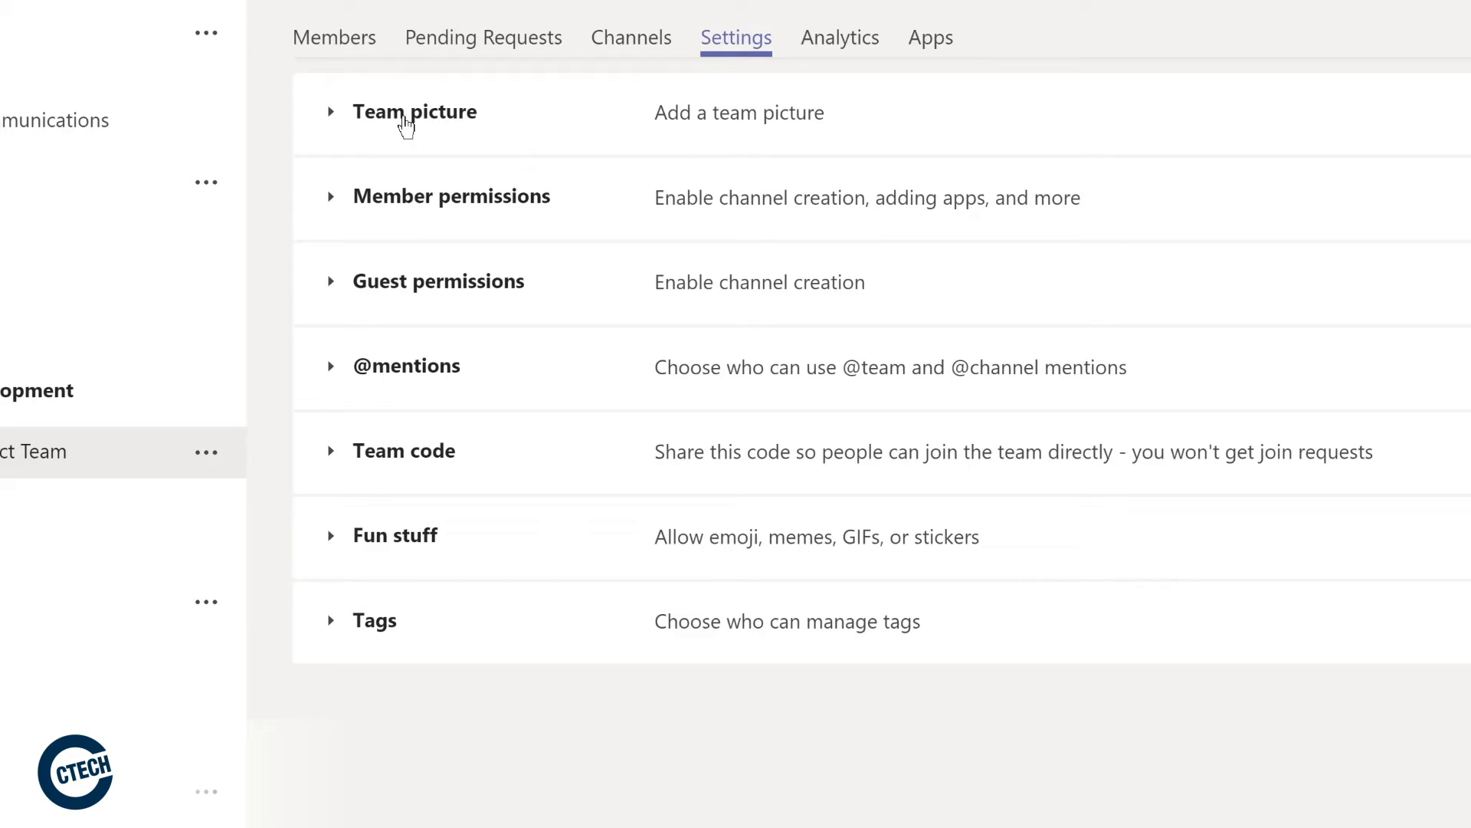
click(406, 125)
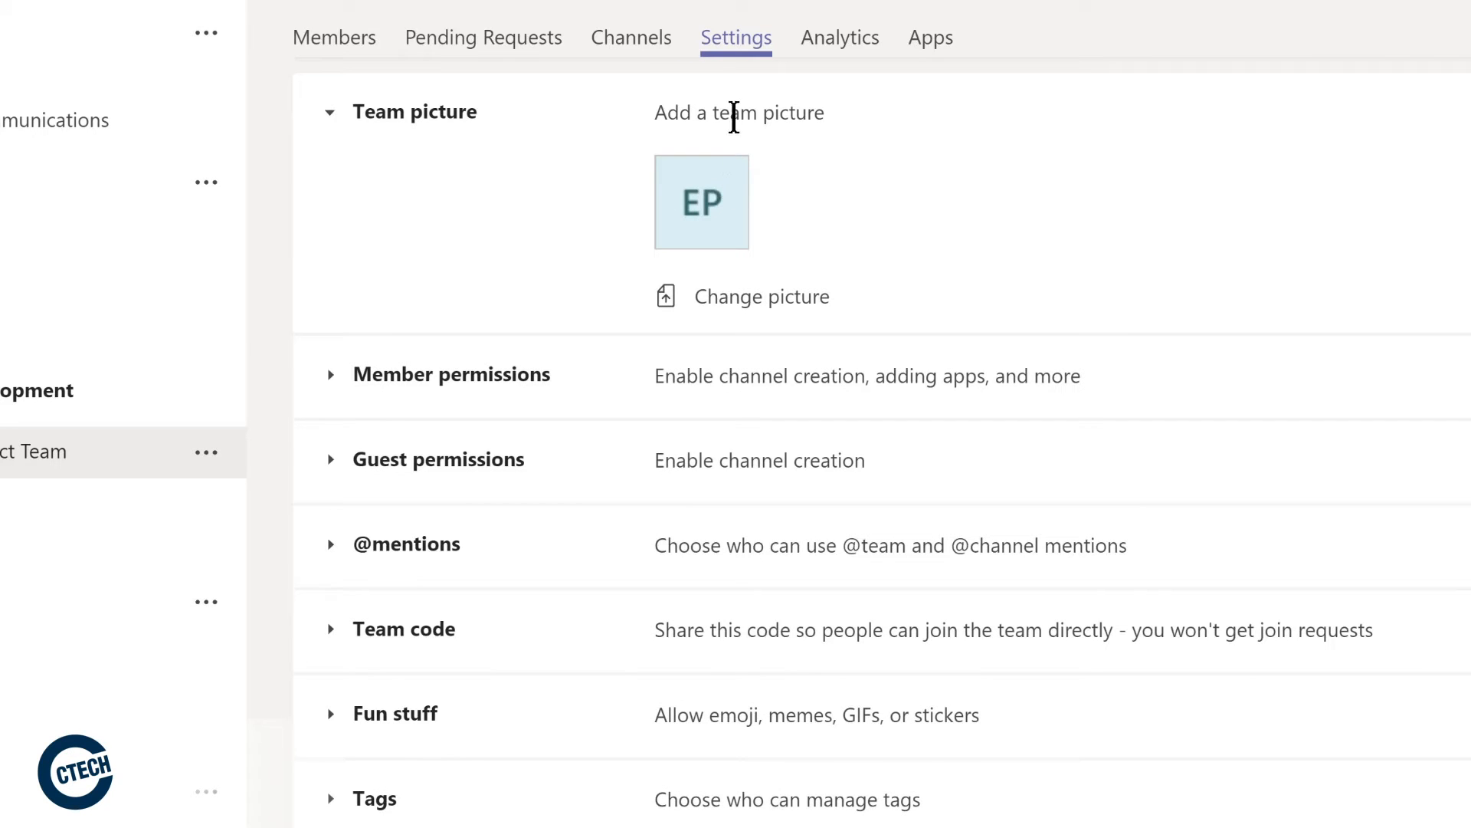
click(706, 306)
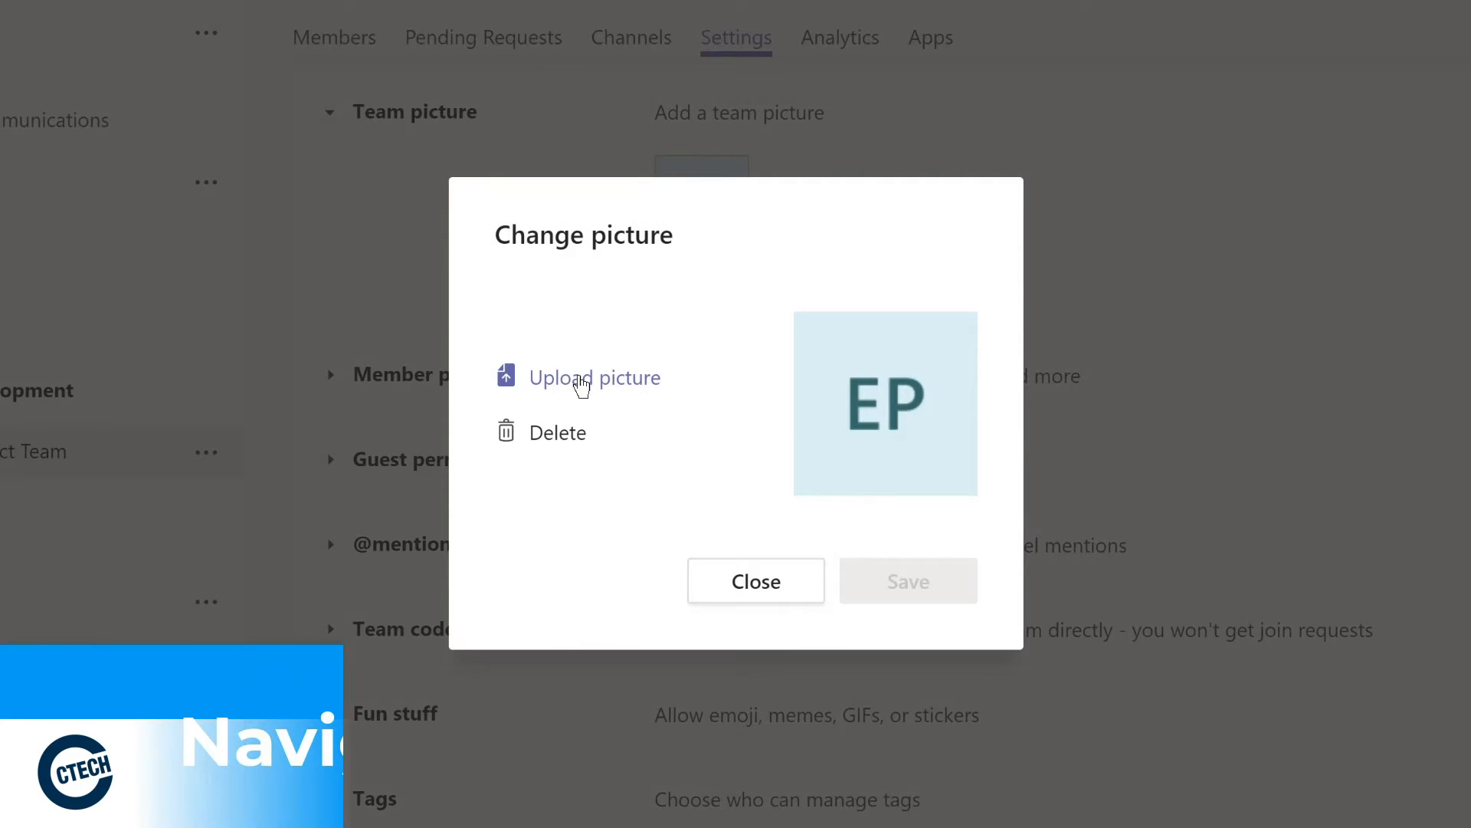
click(582, 385)
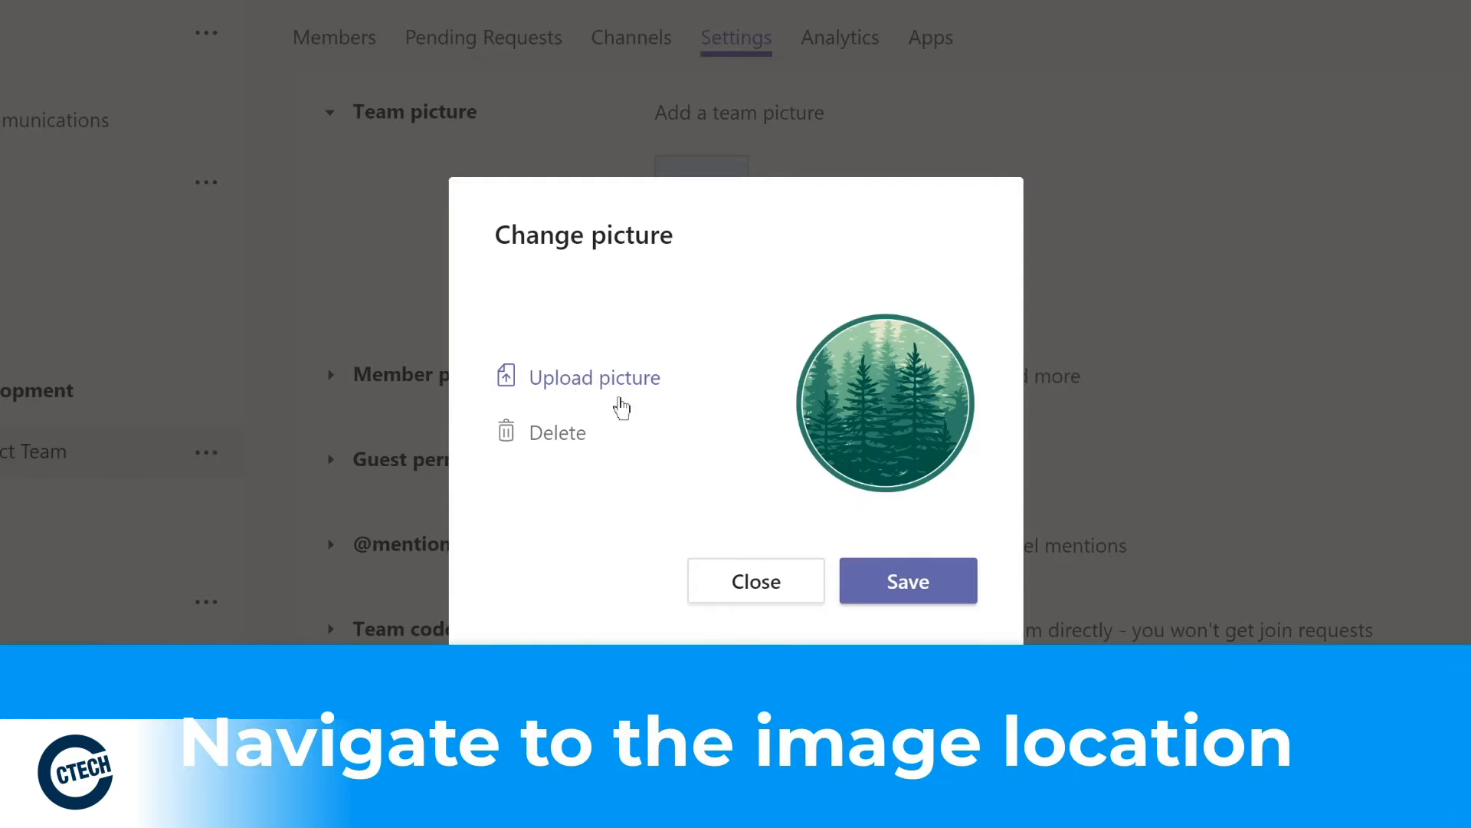
click(909, 587)
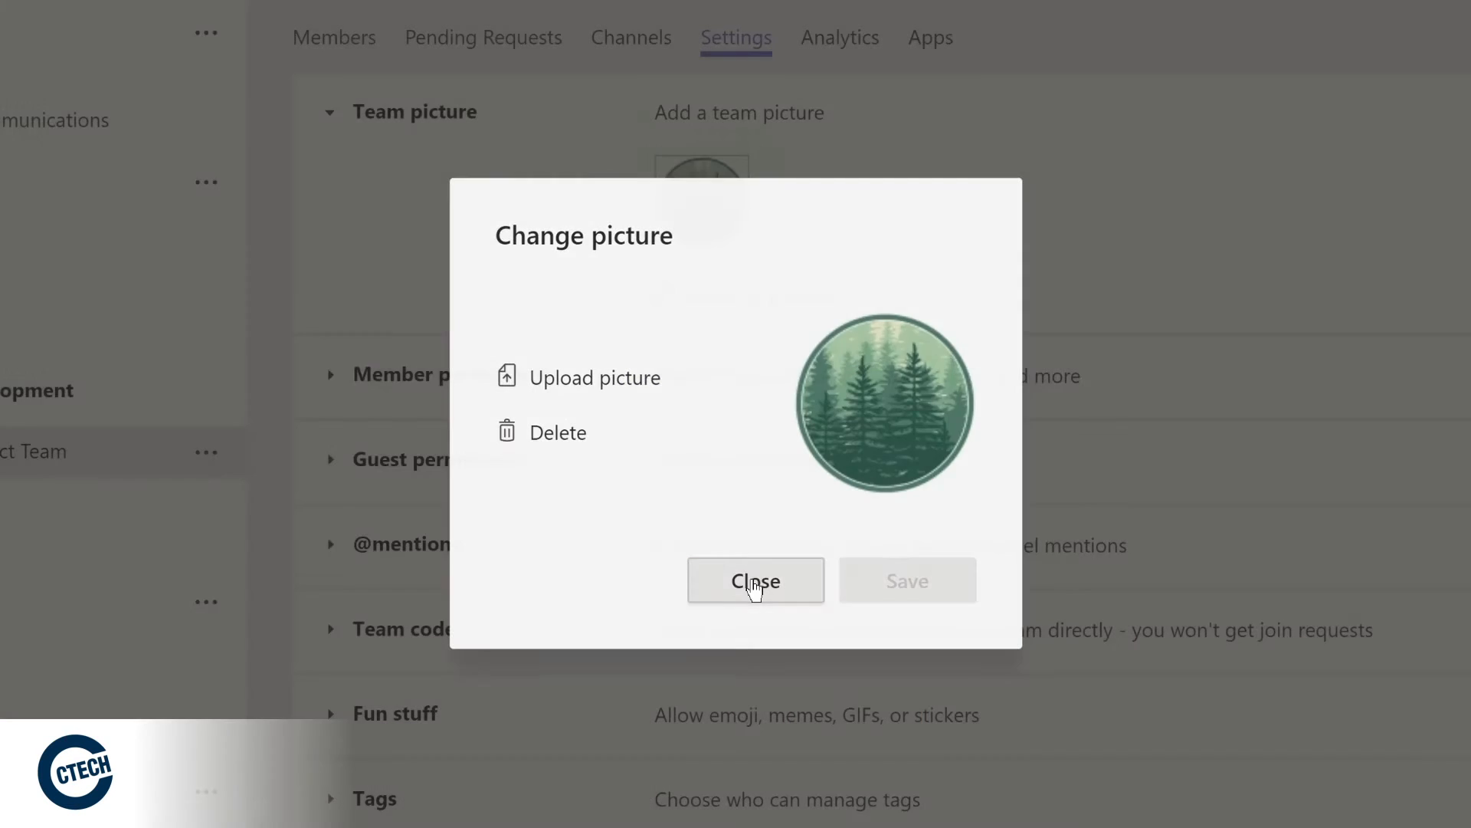
click(752, 580)
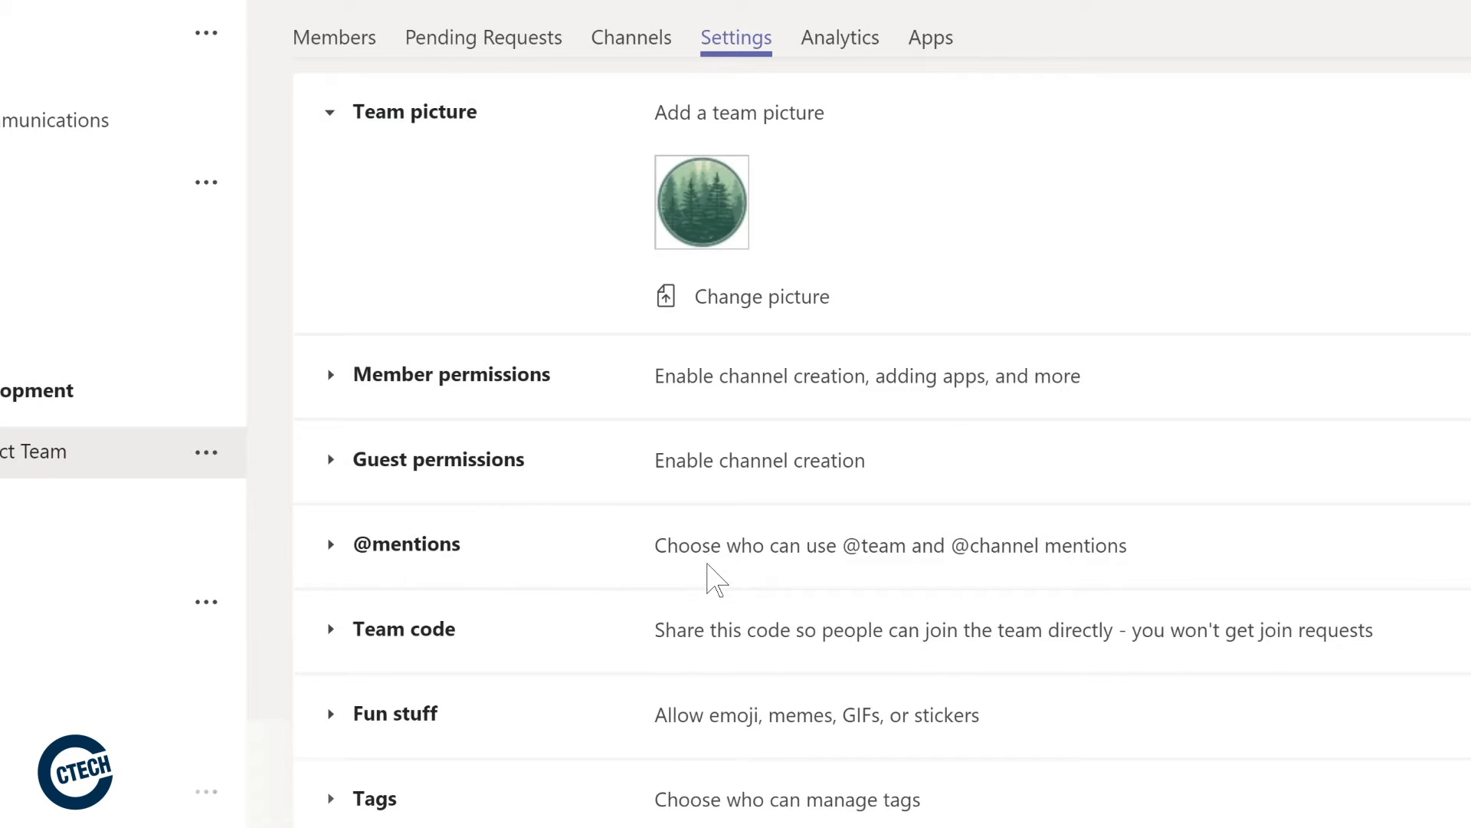
click(395, 547)
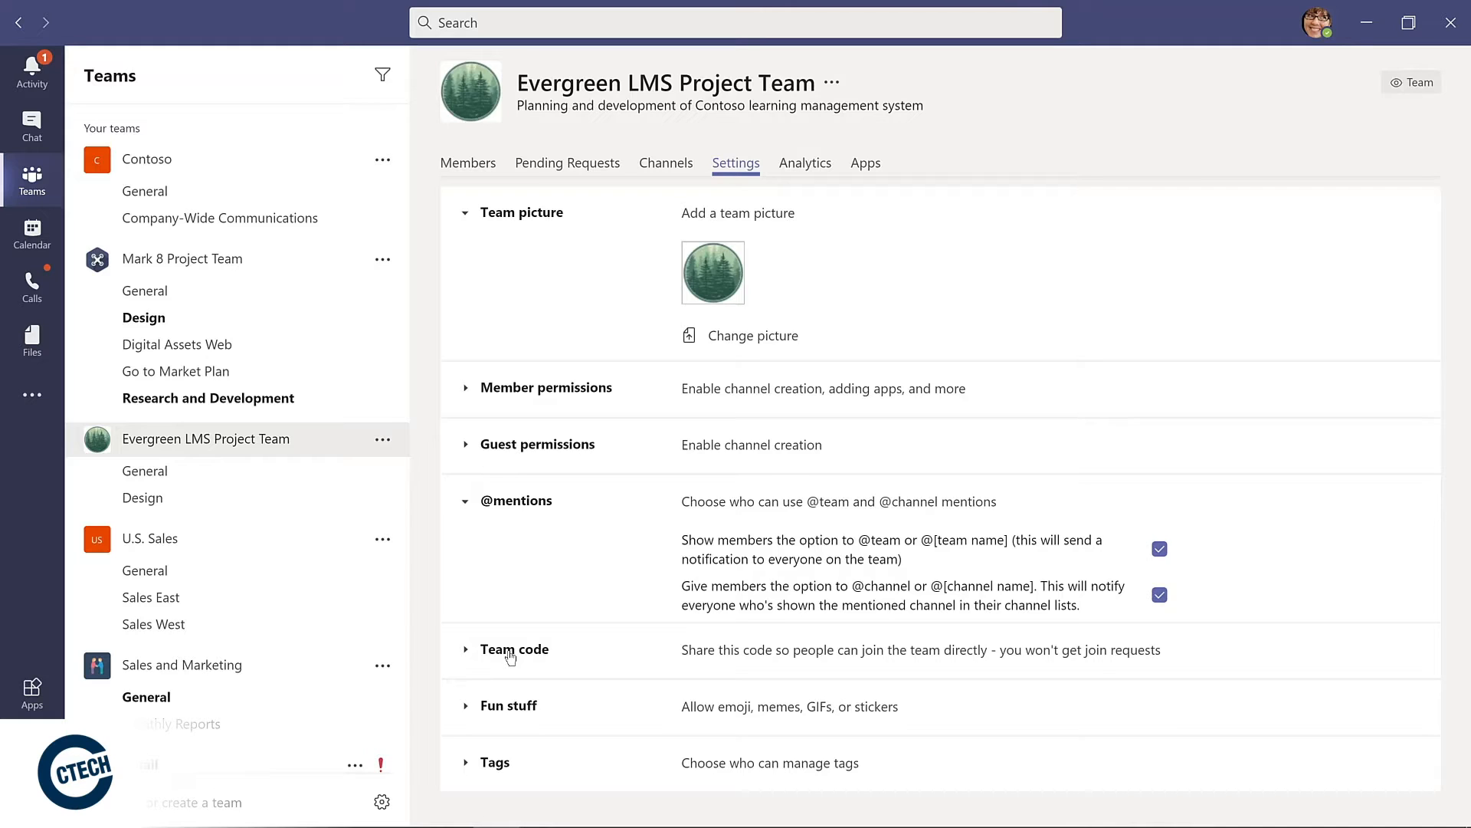
click(521, 706)
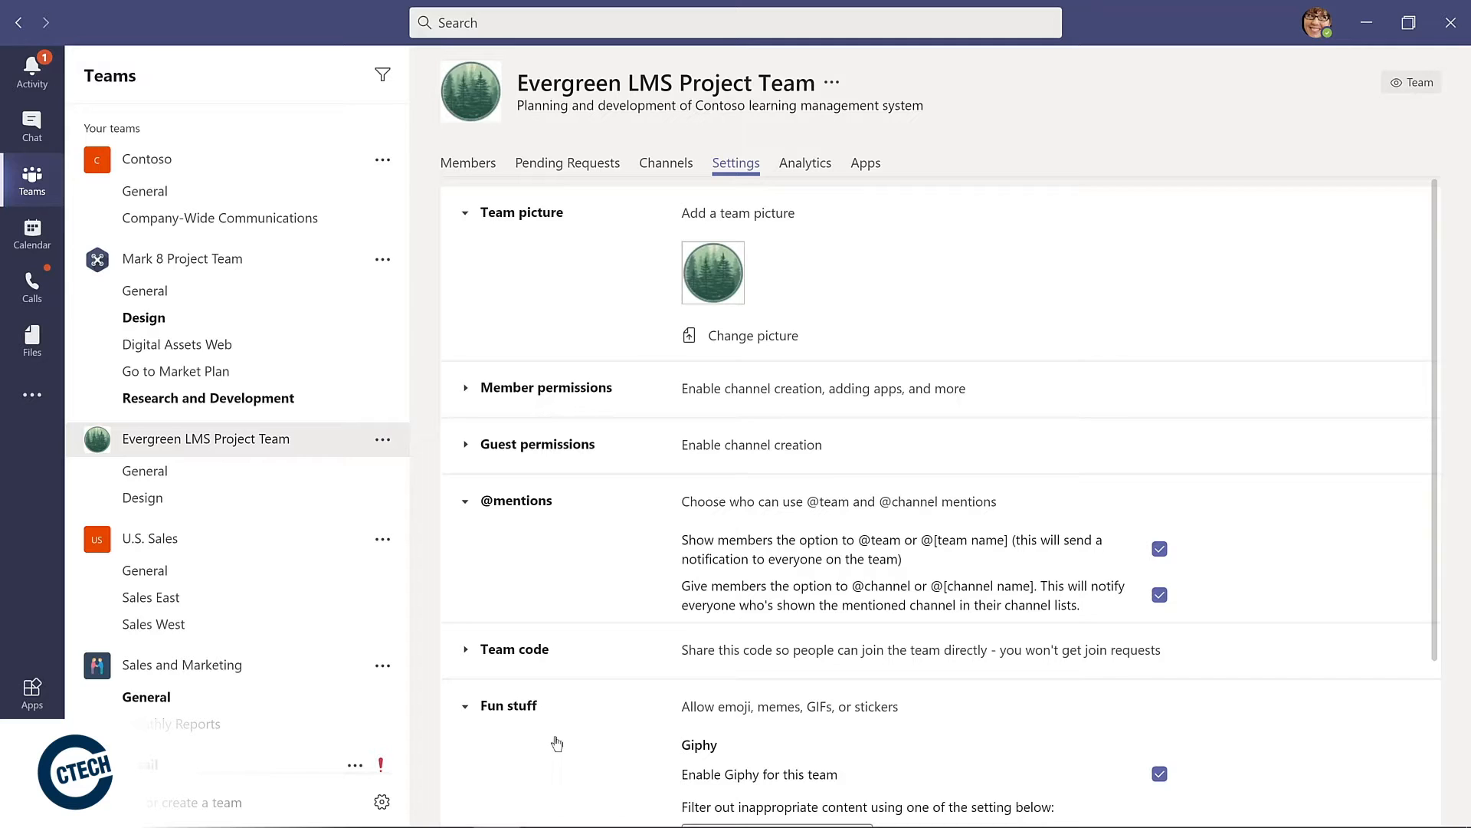
scroll(557, 740, down, 2)
scroll(548, 713, down, 2)
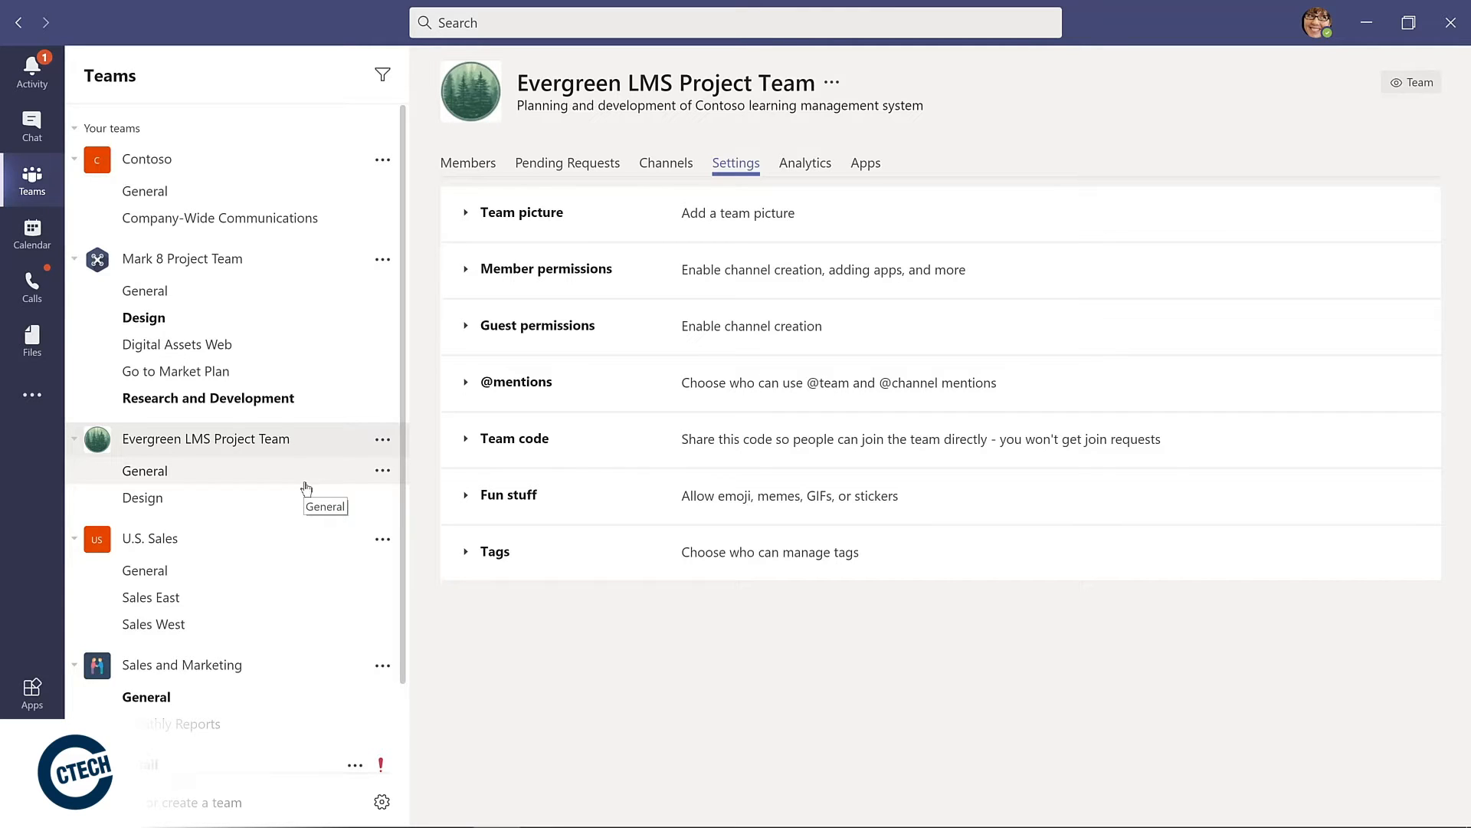
Hide the Retail team from the team list.
scroll(329, 575, down, 2)
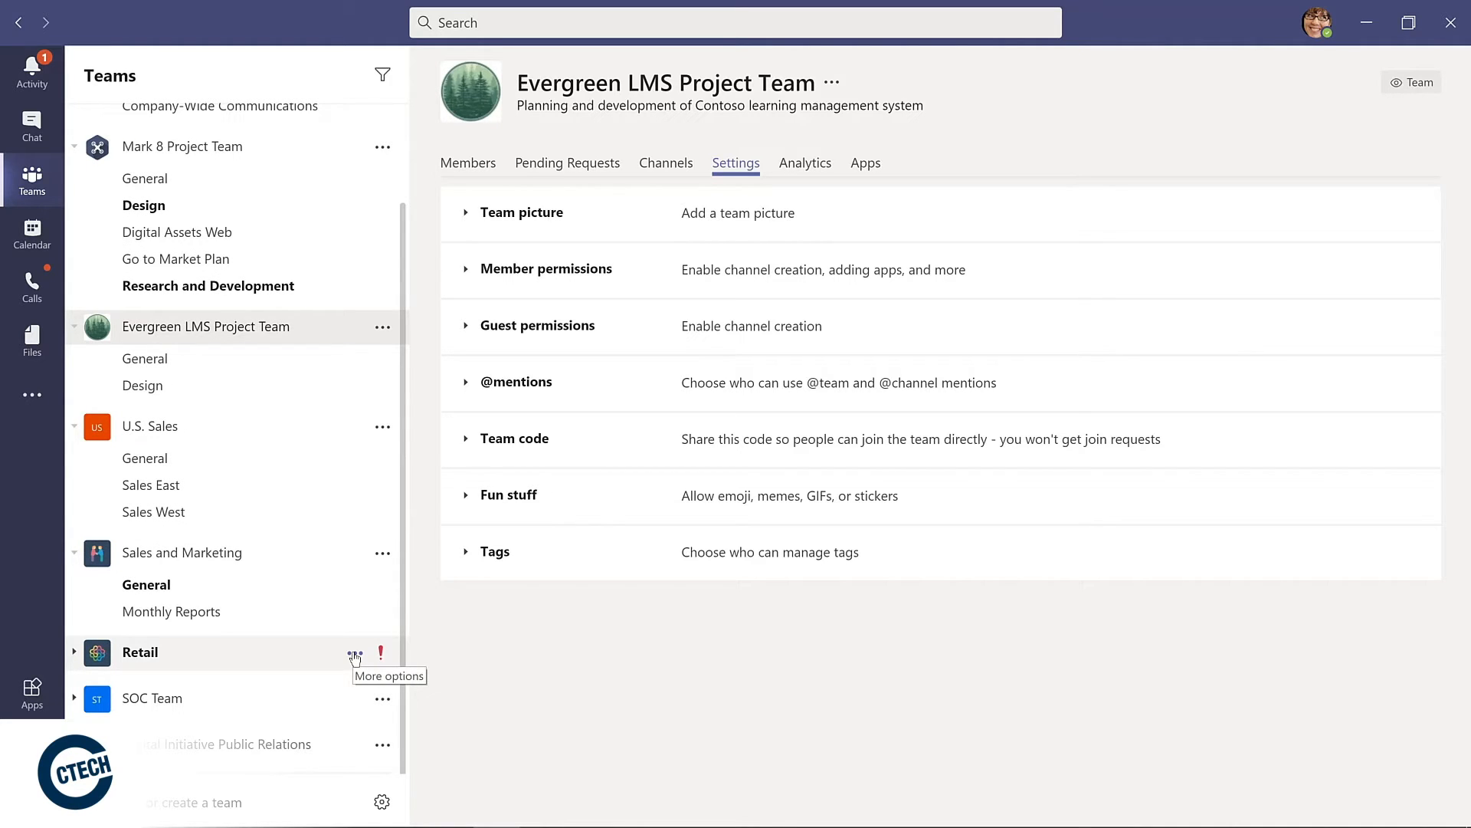
click(355, 655)
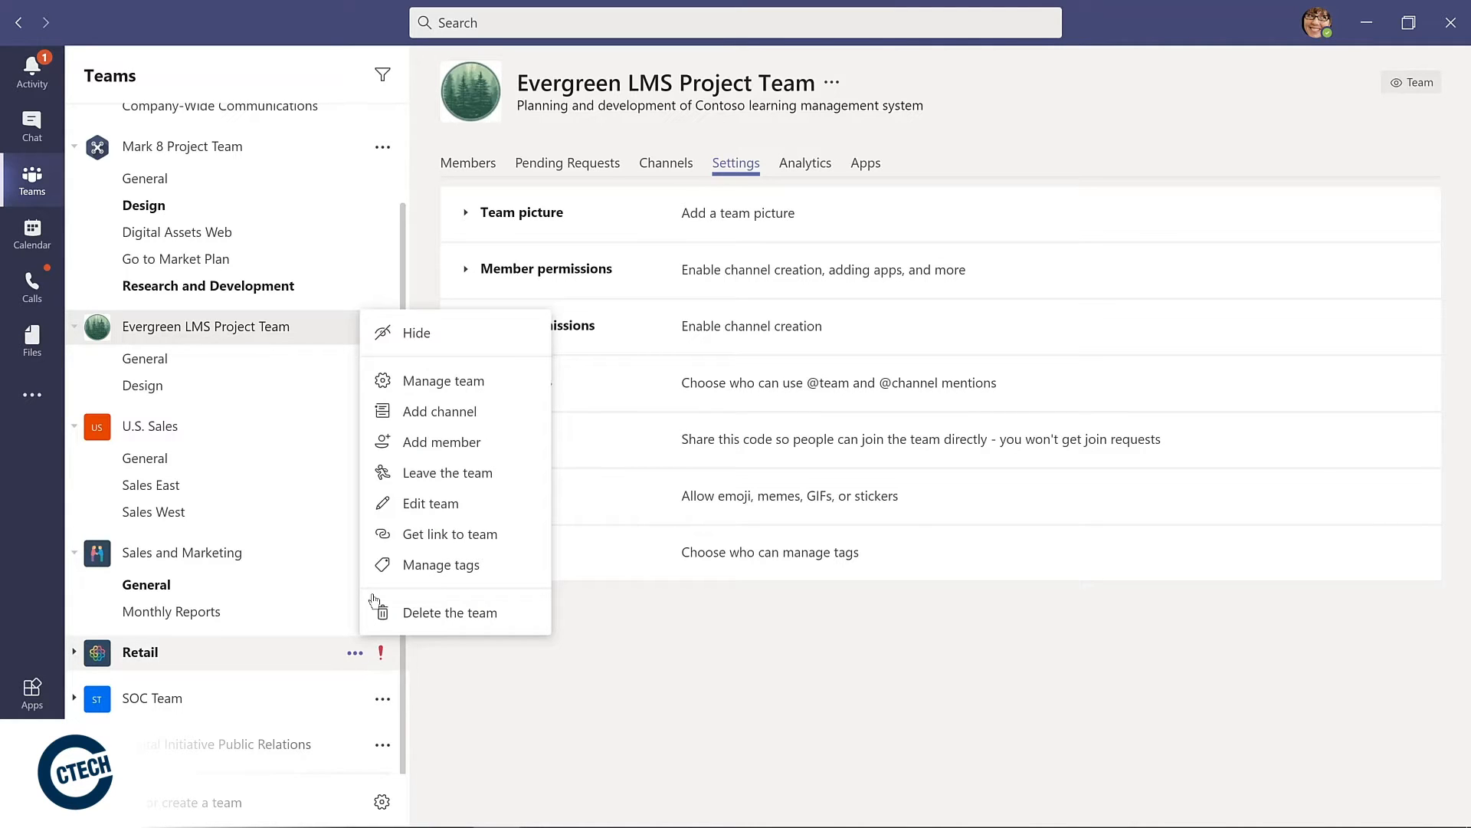
click(415, 335)
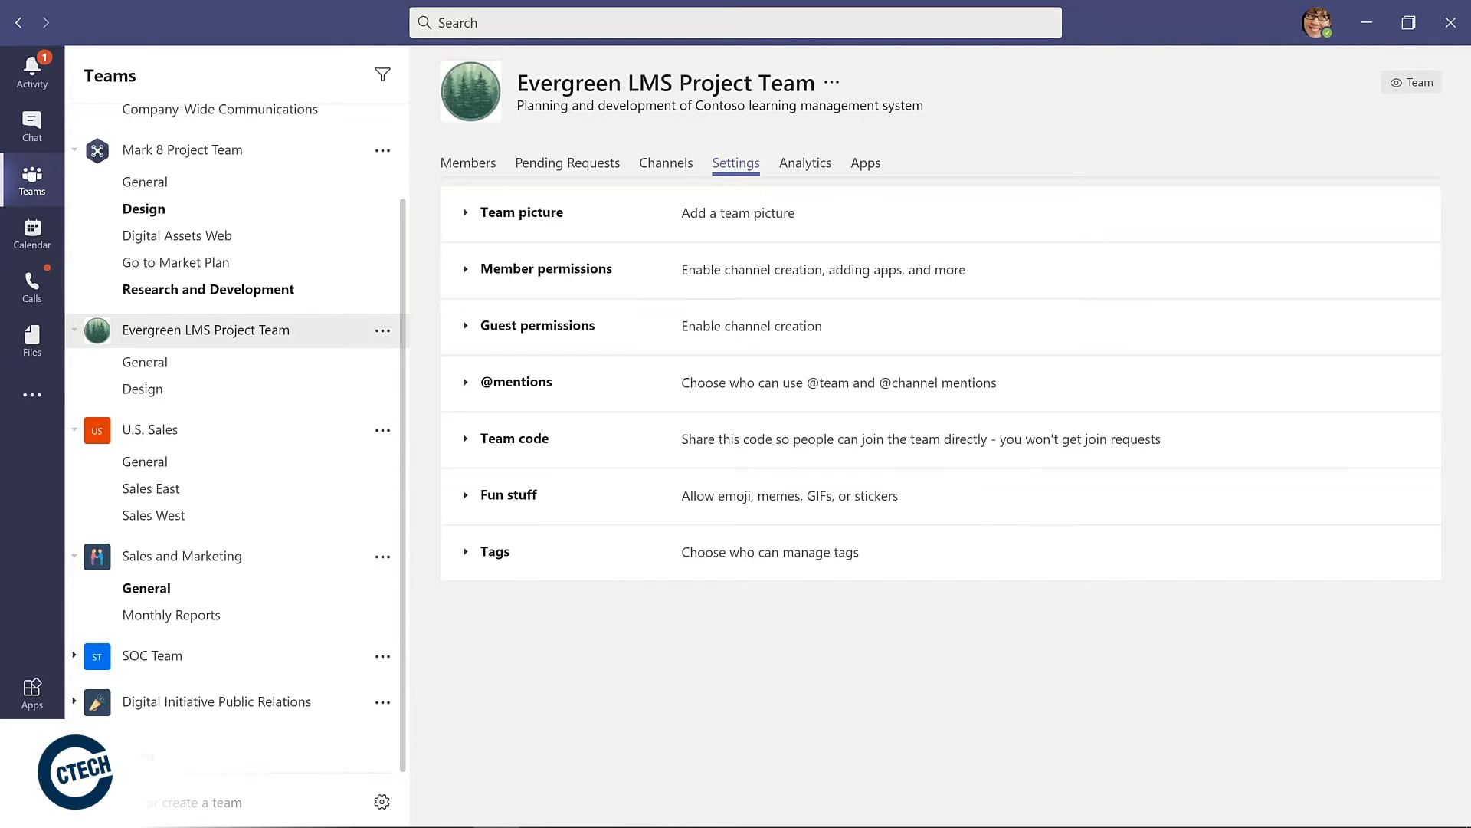
Expand the hidden teams and show the Retail team in the team list again.
click(238, 754)
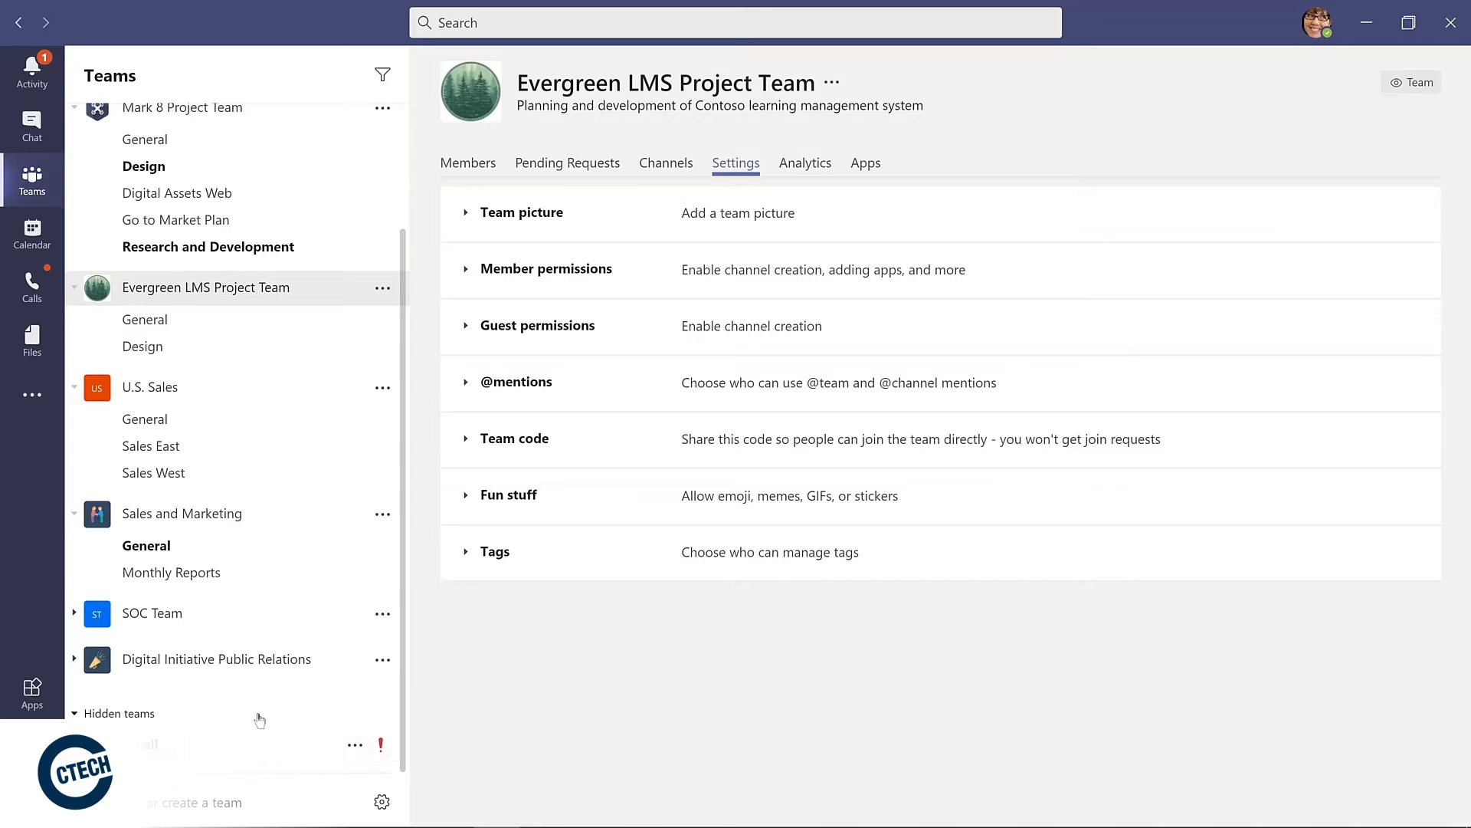
click(355, 746)
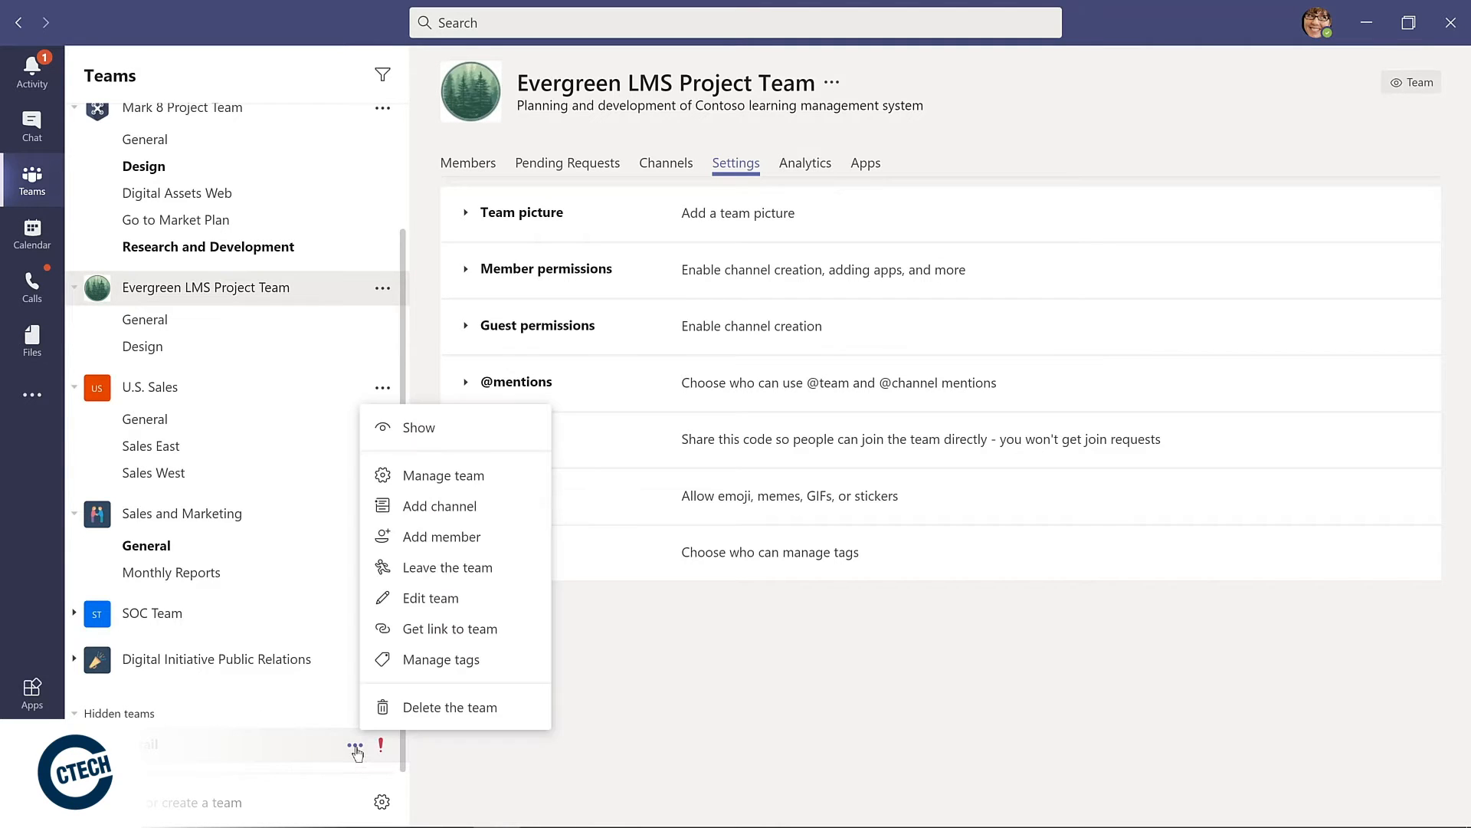
click(418, 430)
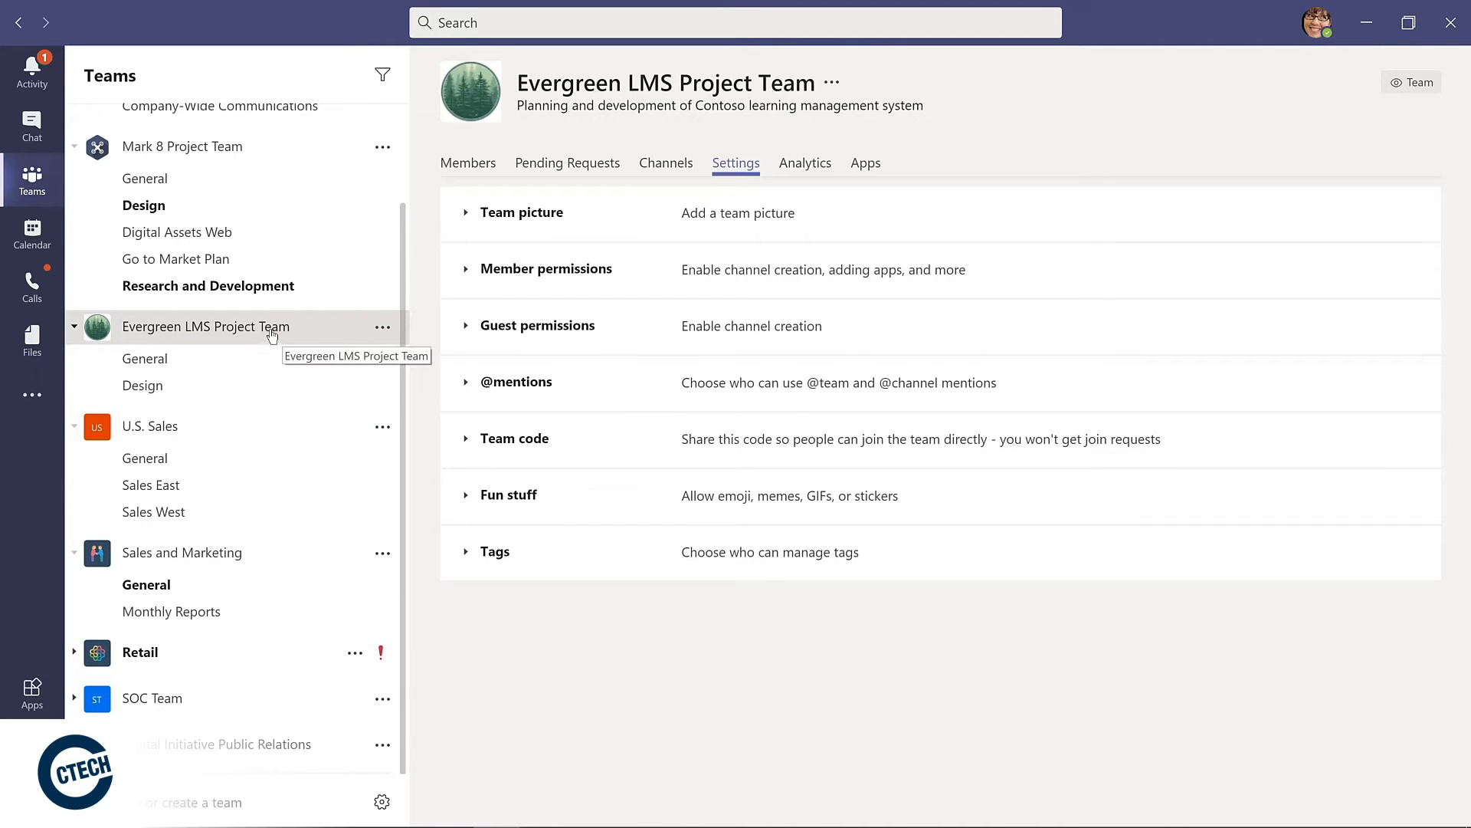
Move the Evergreen LMS Project Team above the Mark 8 Project Team, directly below Contoso in the team list.
drag(272, 335, 260, 181)
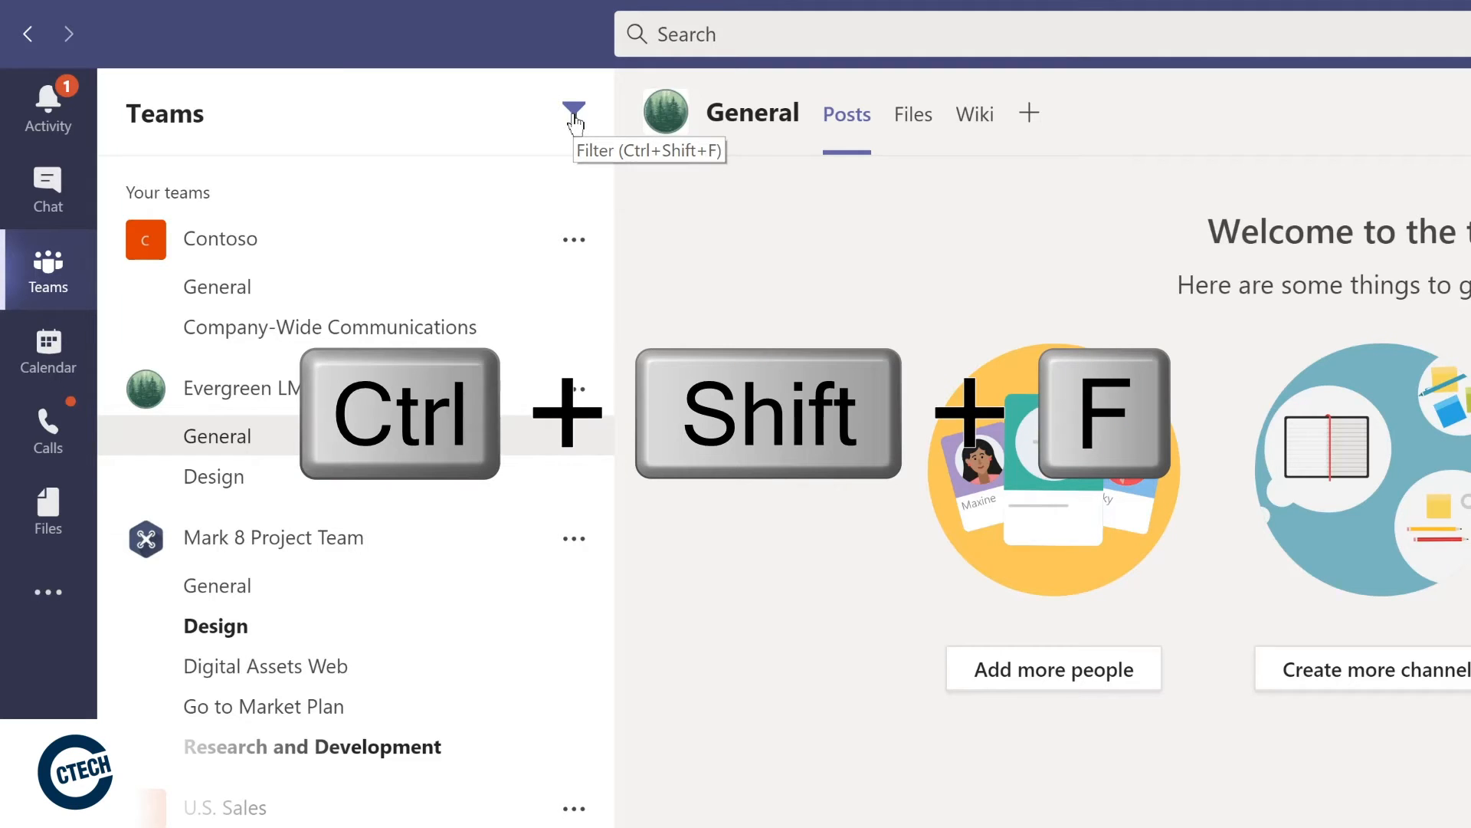
Filter the team list by "marketing", and replace the filter text with "project".
key(ctrl+shift+f)
text(m)
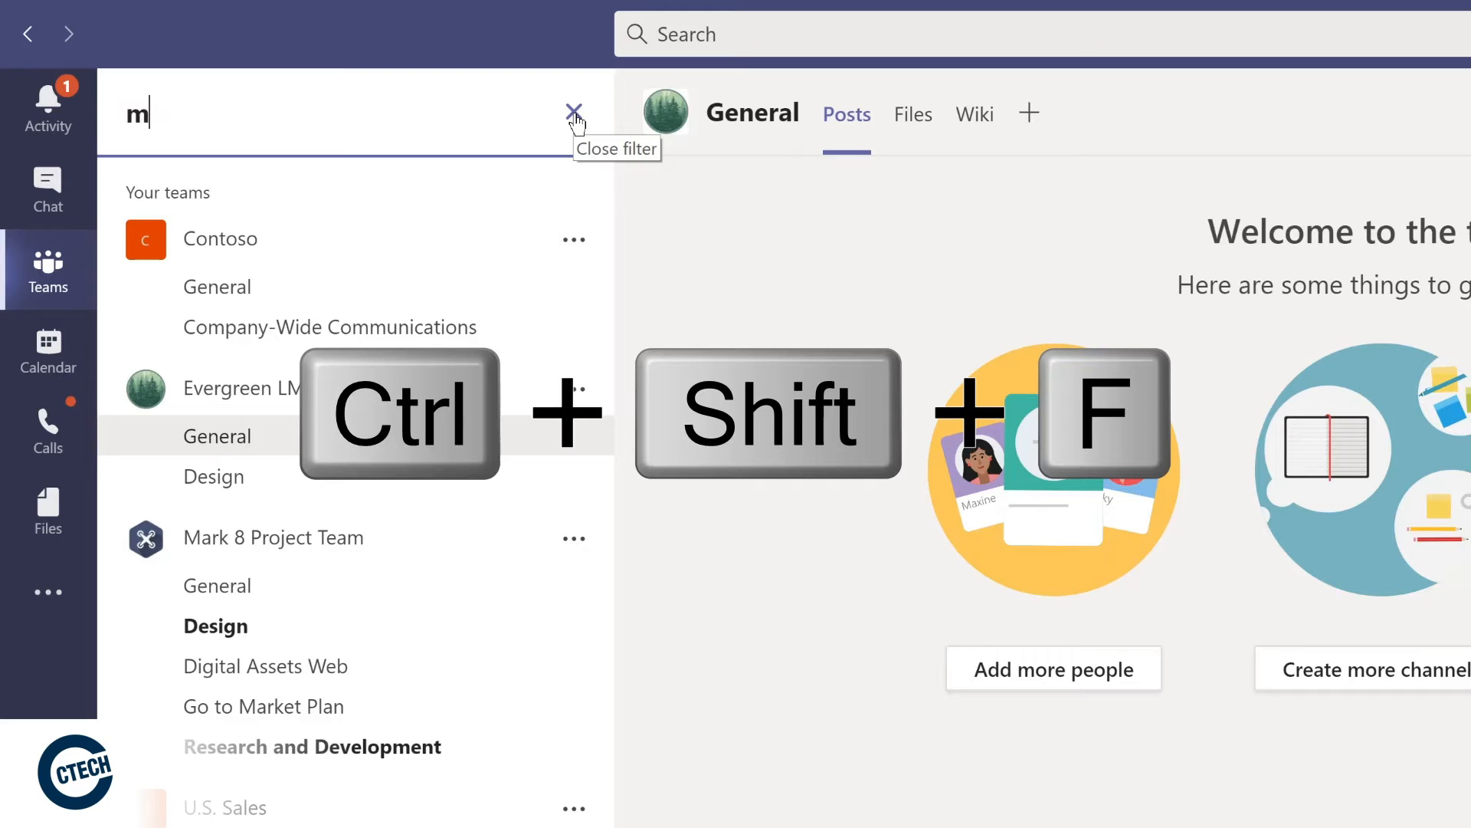
text(arketing)
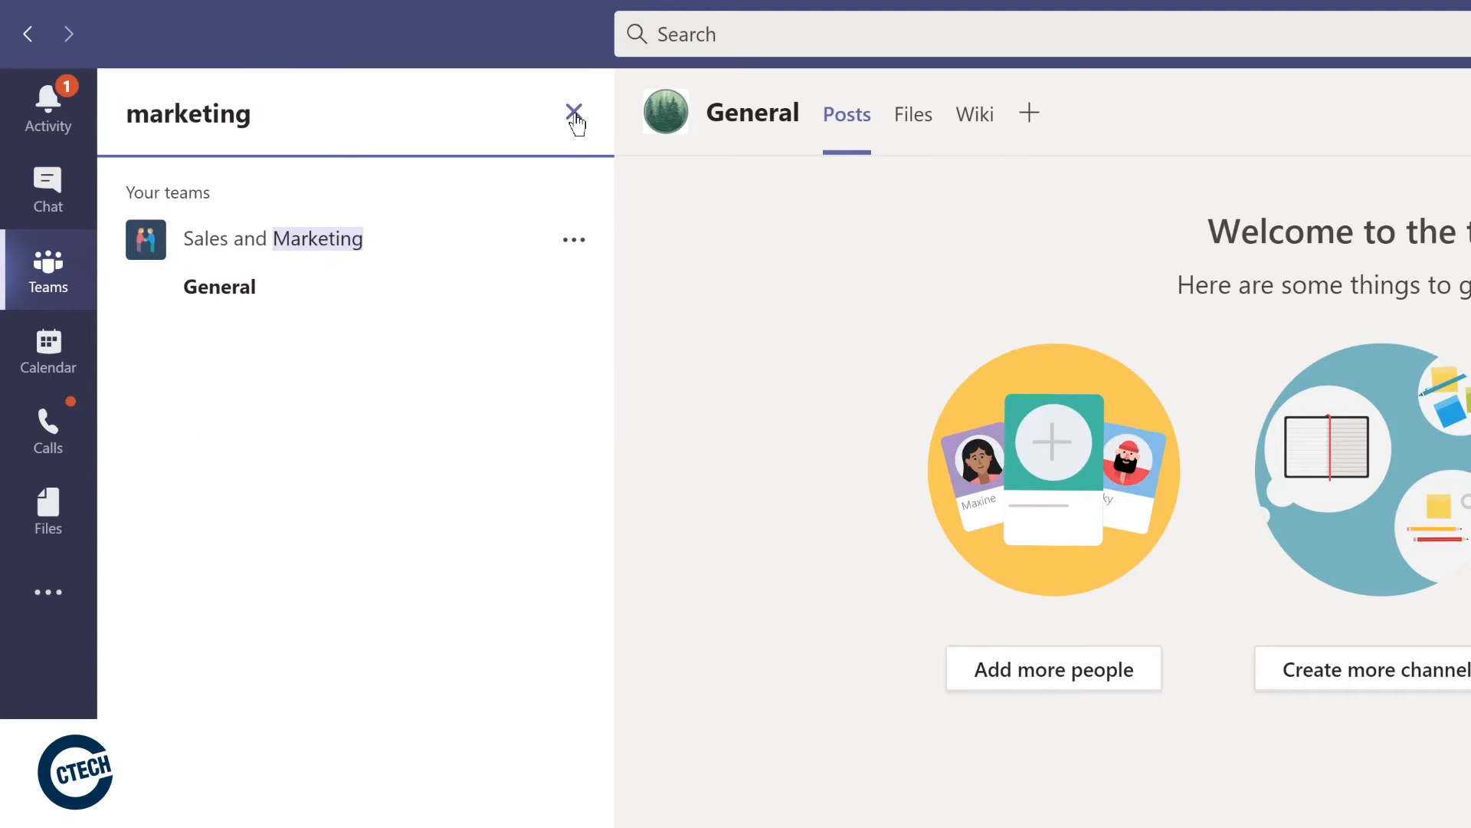
key(ctrl+a)
text(proj)
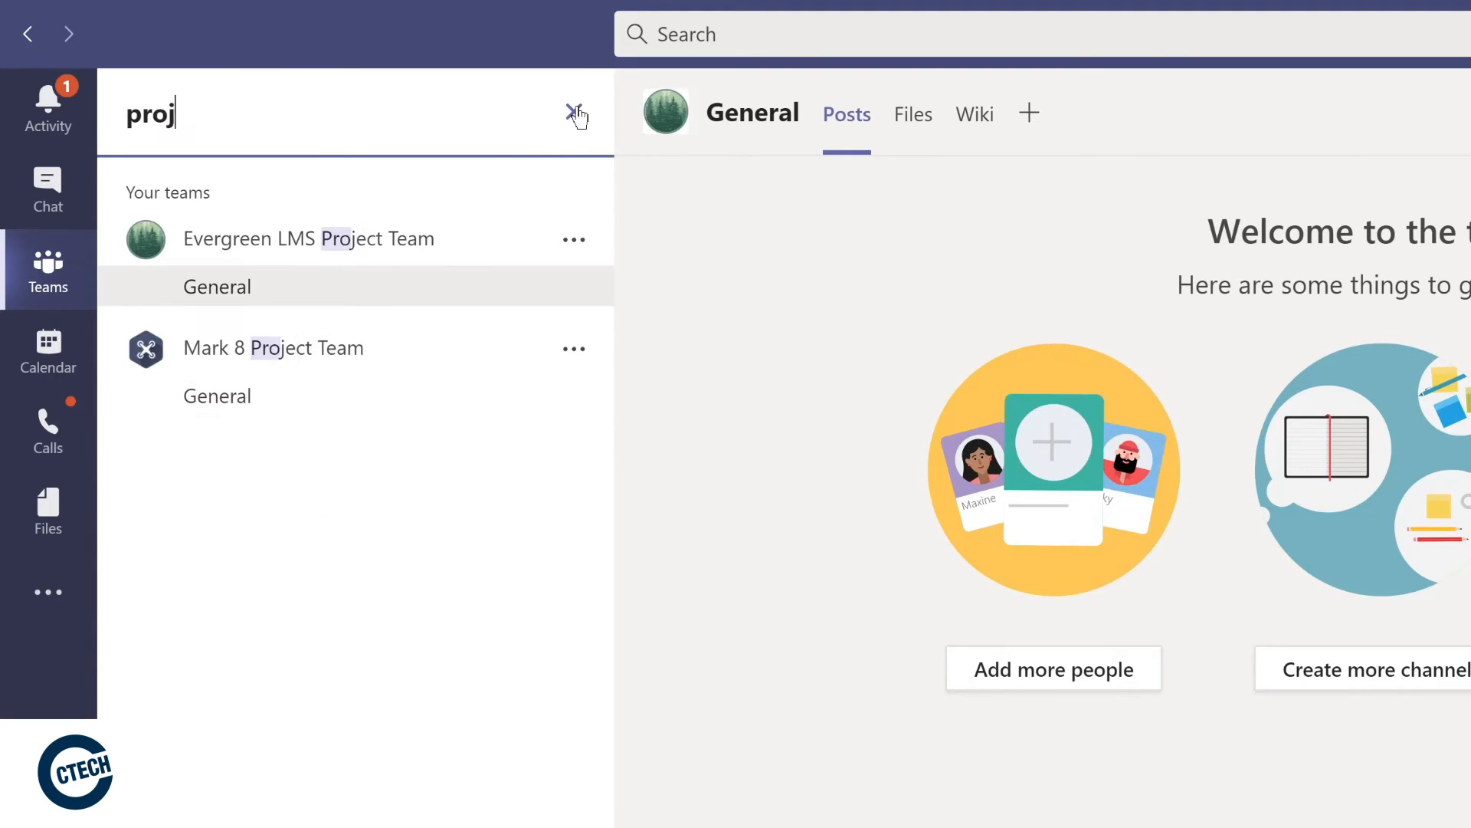
text(ect)
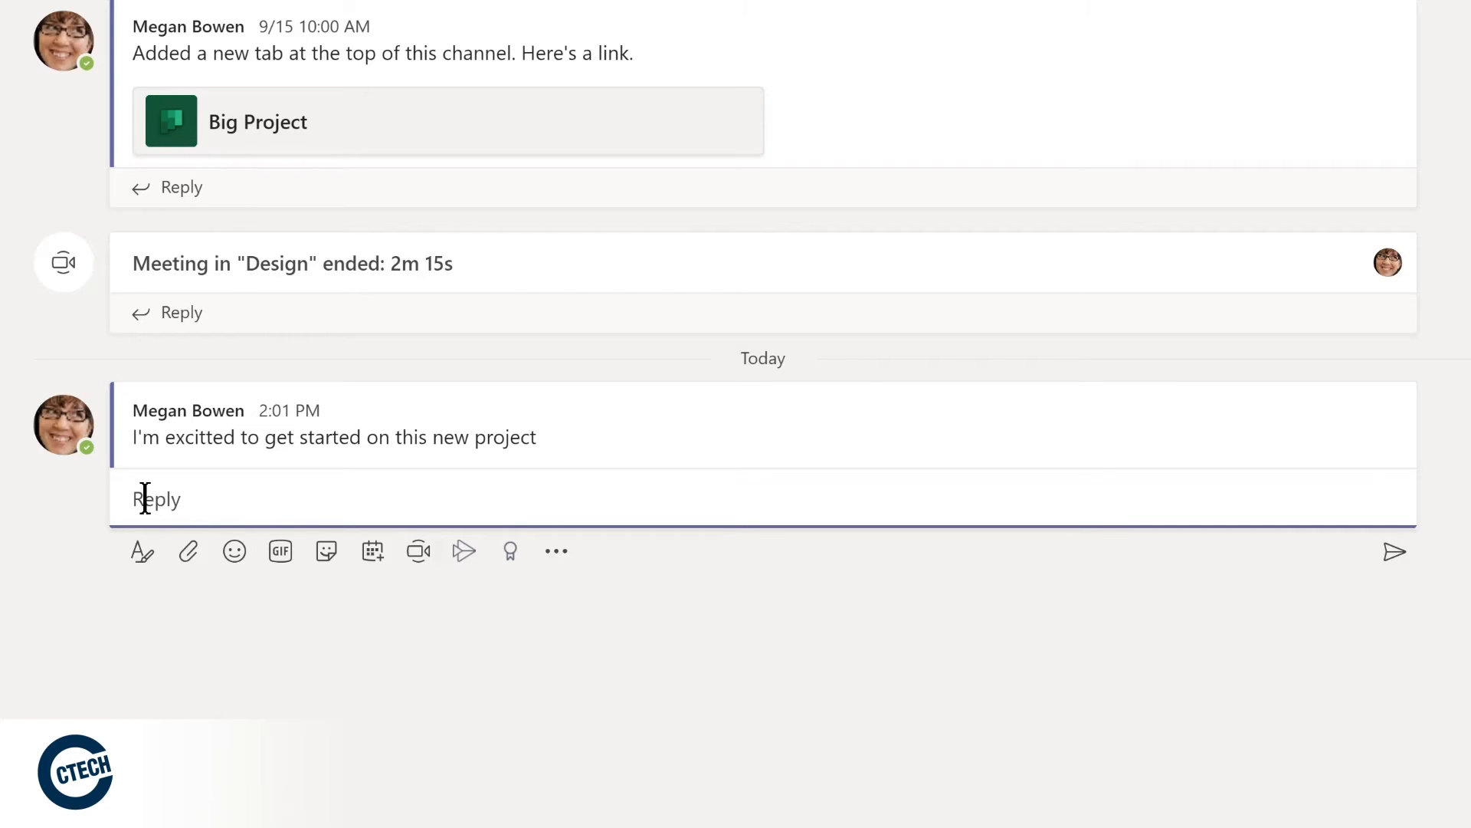
Edit the posted message about the new project, correcting the misspelled word to "excited" and mentioning the Design channel at the start.
click(485, 427)
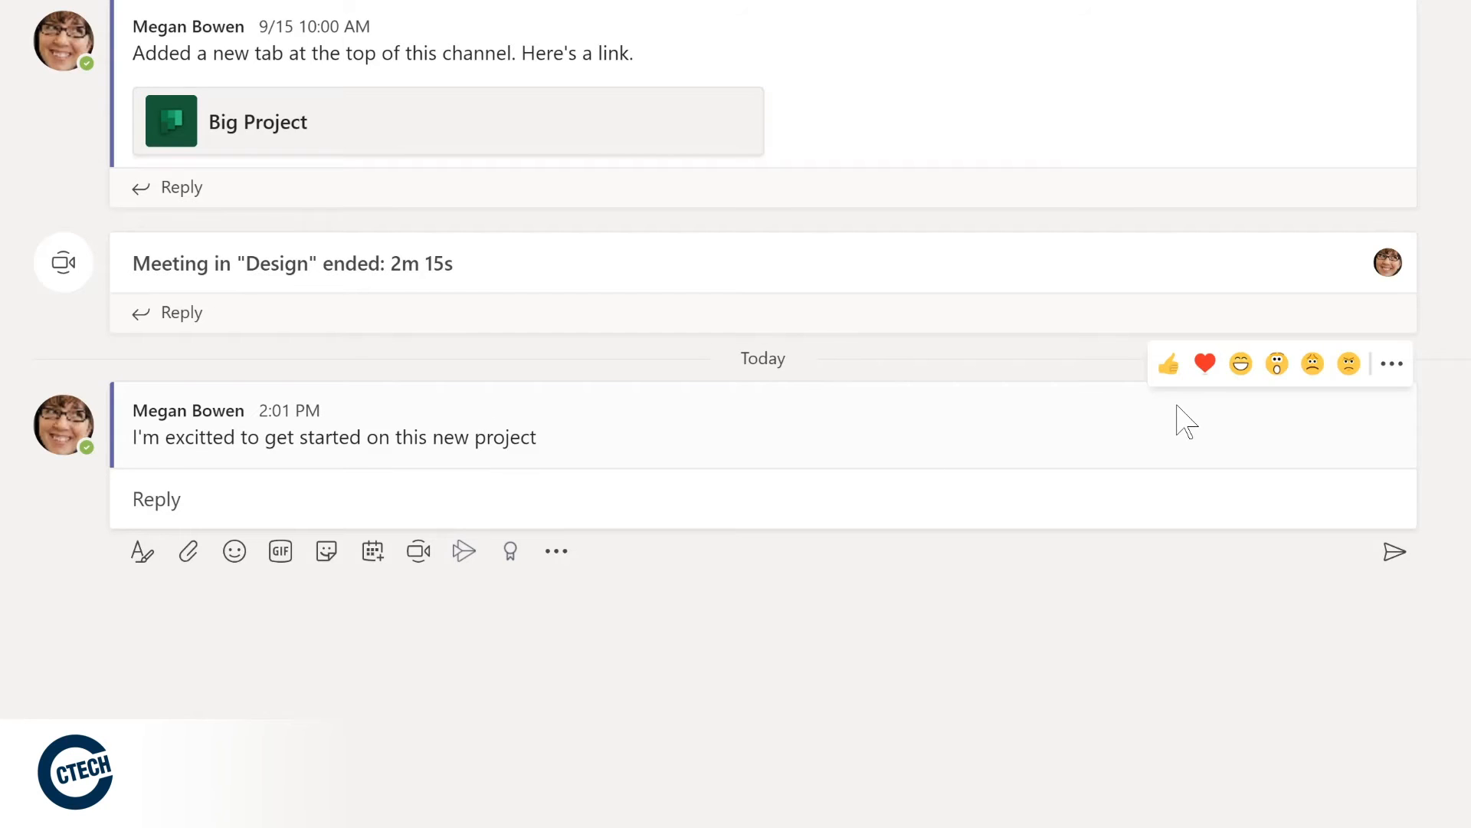
click(1393, 368)
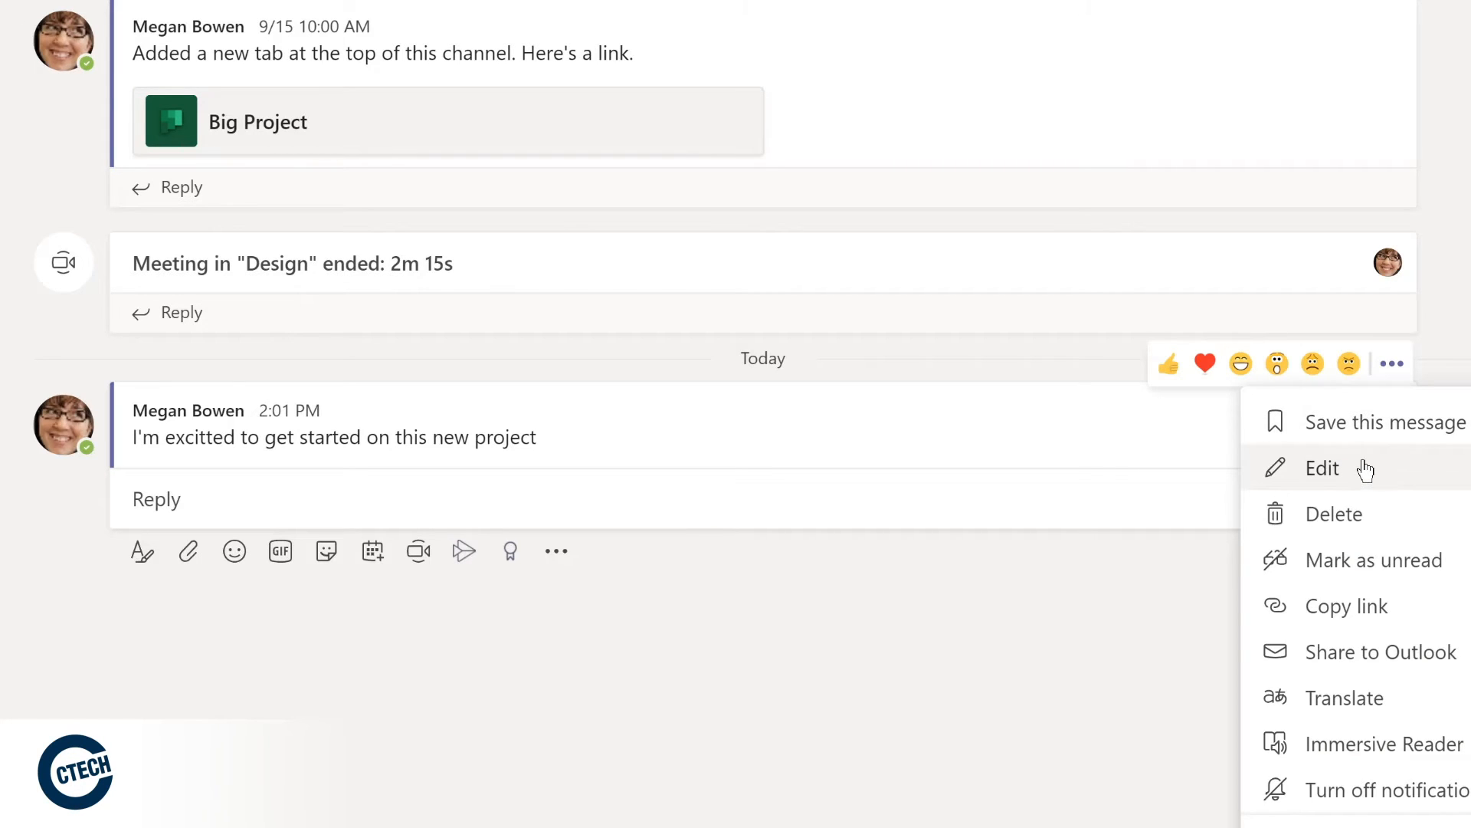
click(1323, 468)
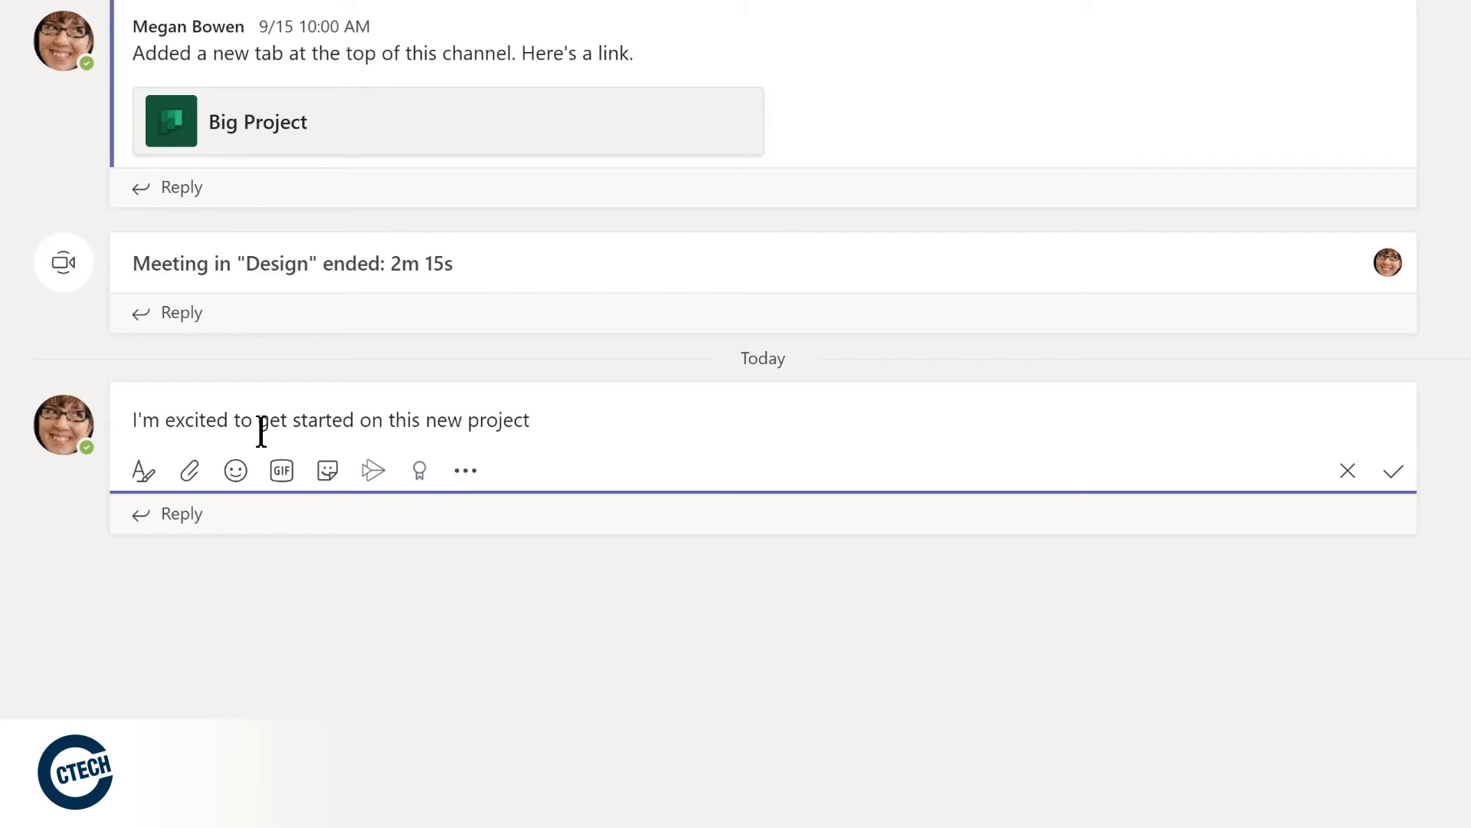
text(@)
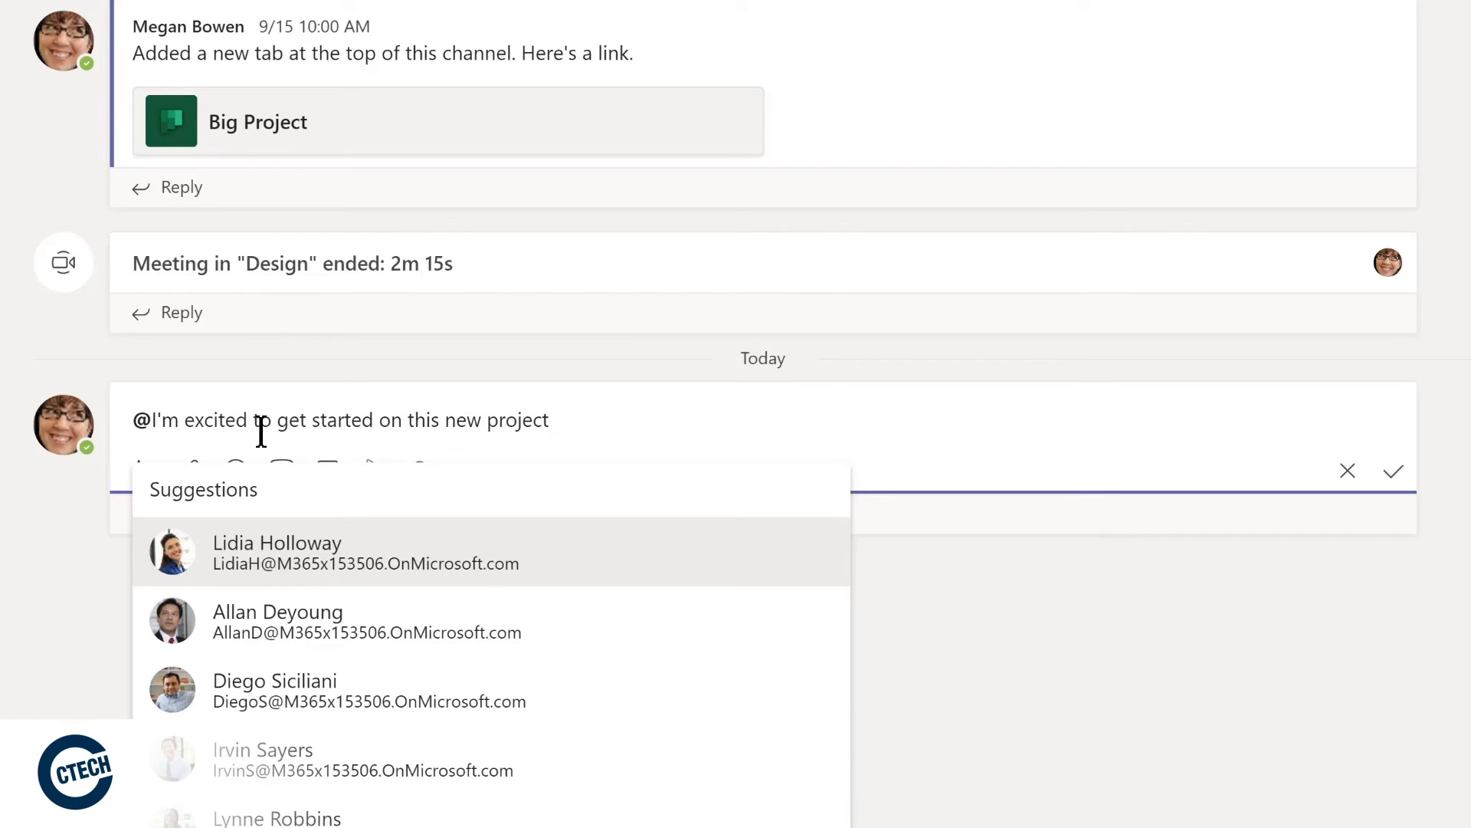
text(de)
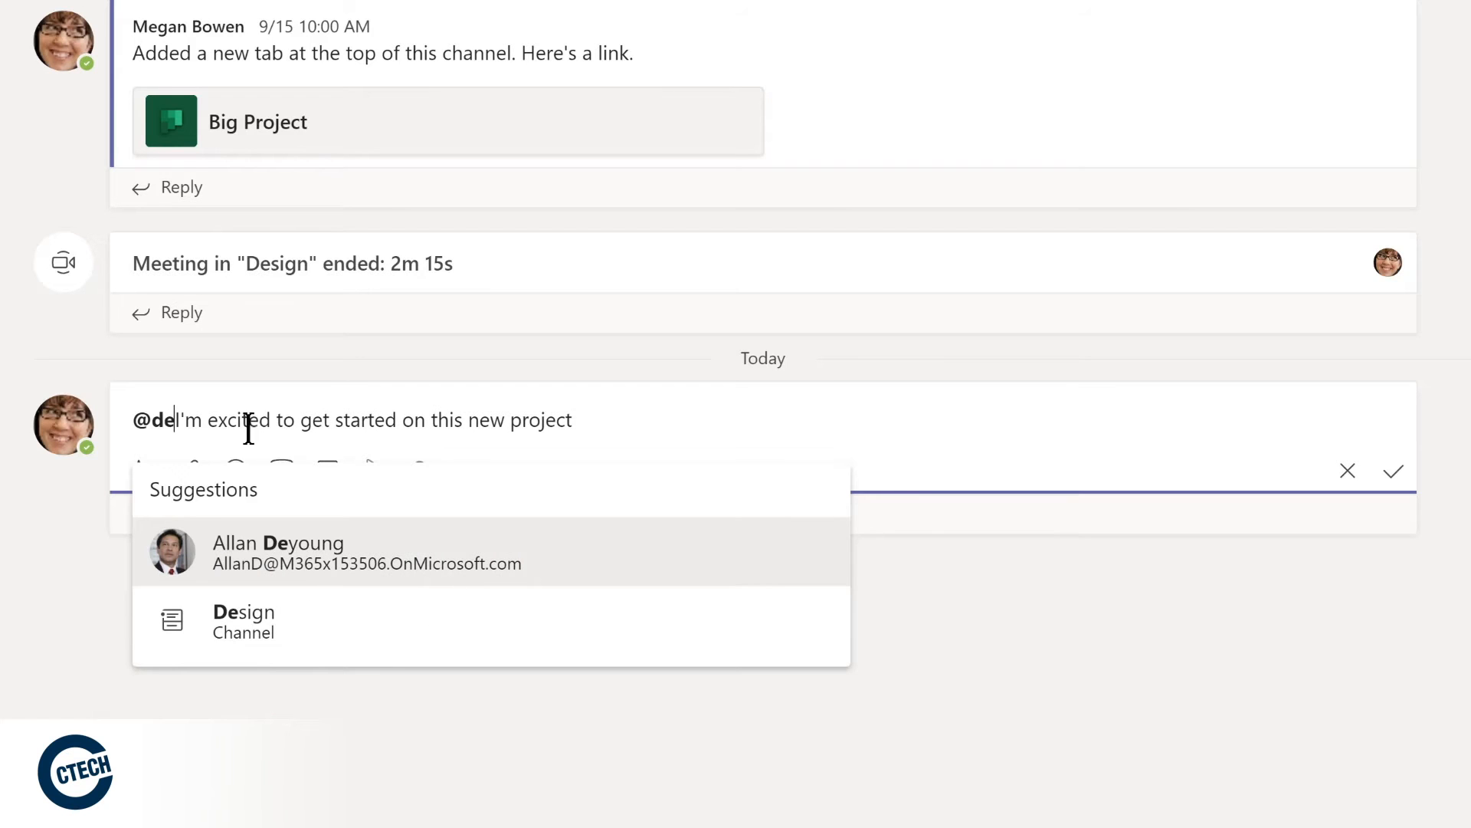
click(222, 623)
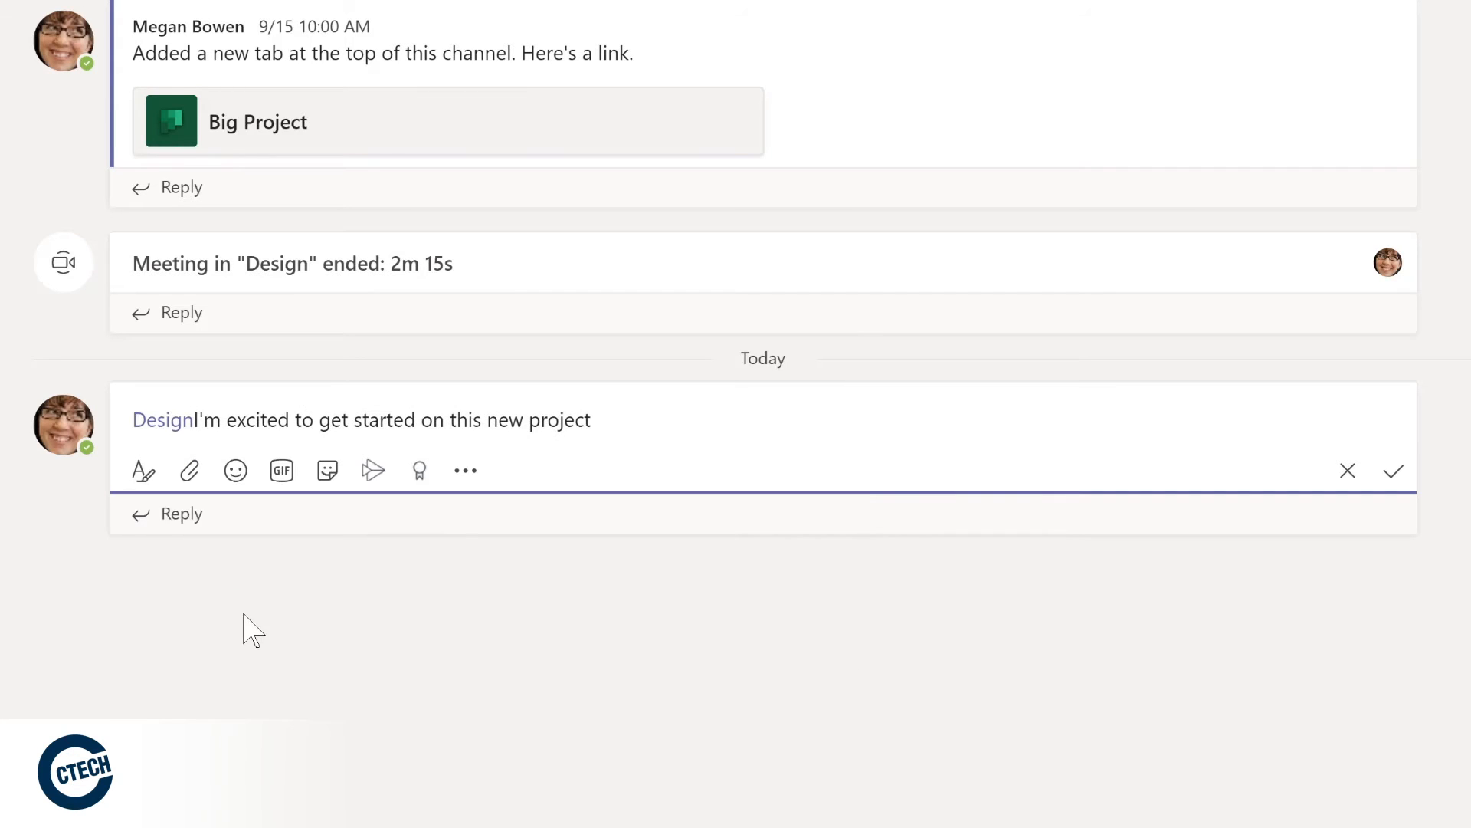
Add a comma after the Design mention, insert "LMS" before "project", end with an exclamation mark, and save the edited message.
text(,)
click(559, 432)
text(LMS)
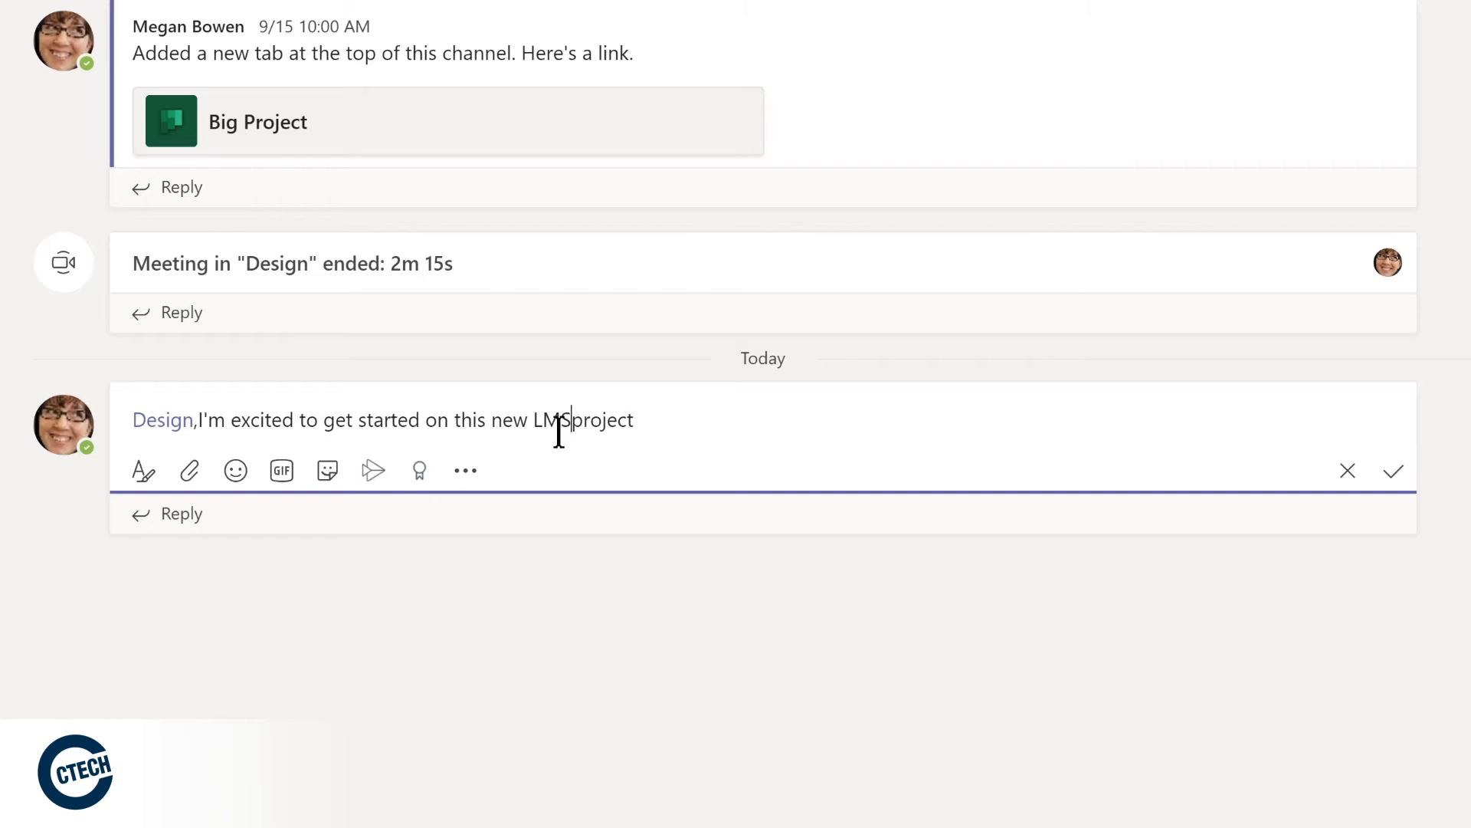
key(End)
text(!)
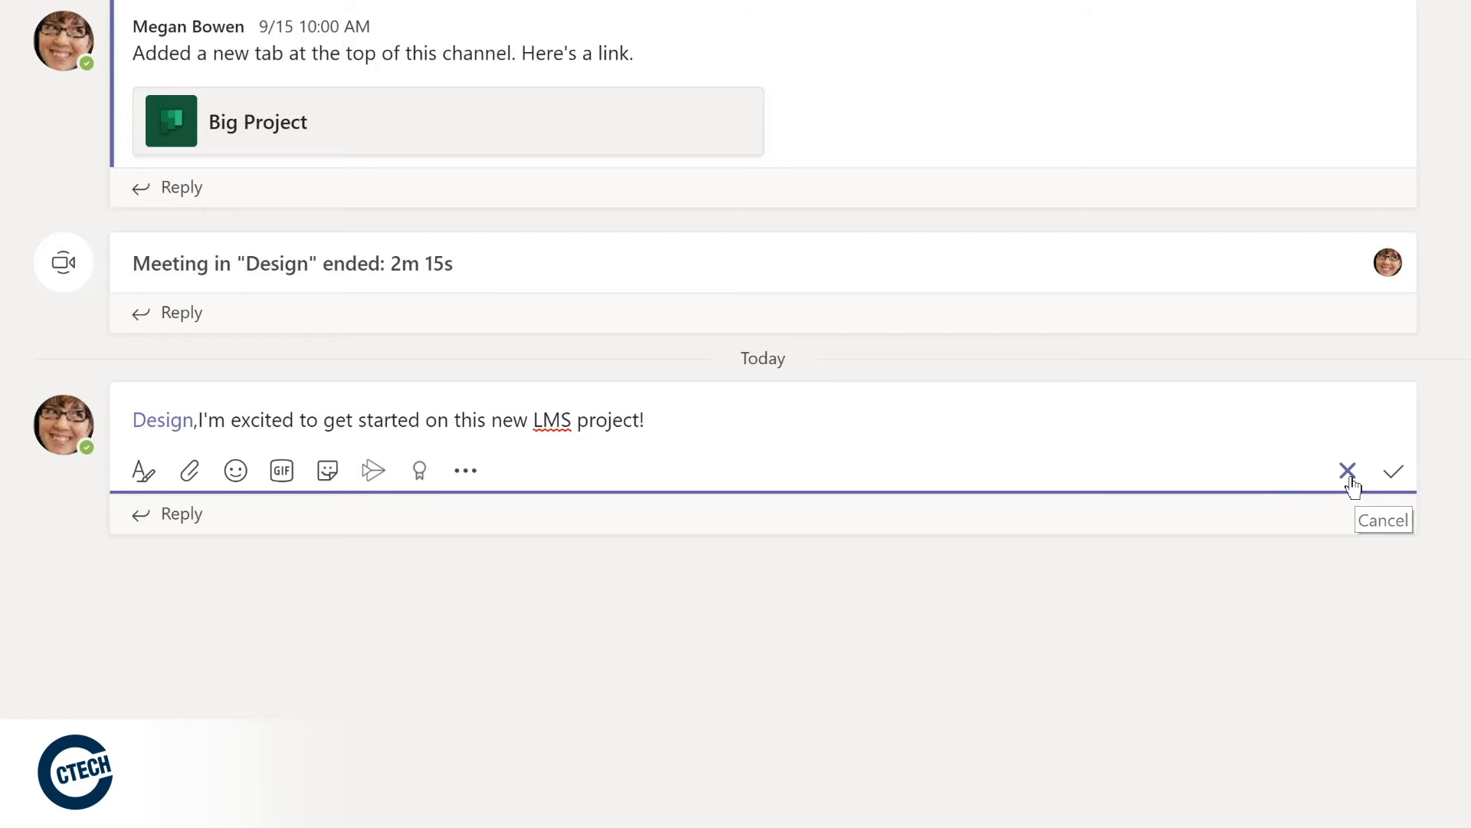
click(1394, 473)
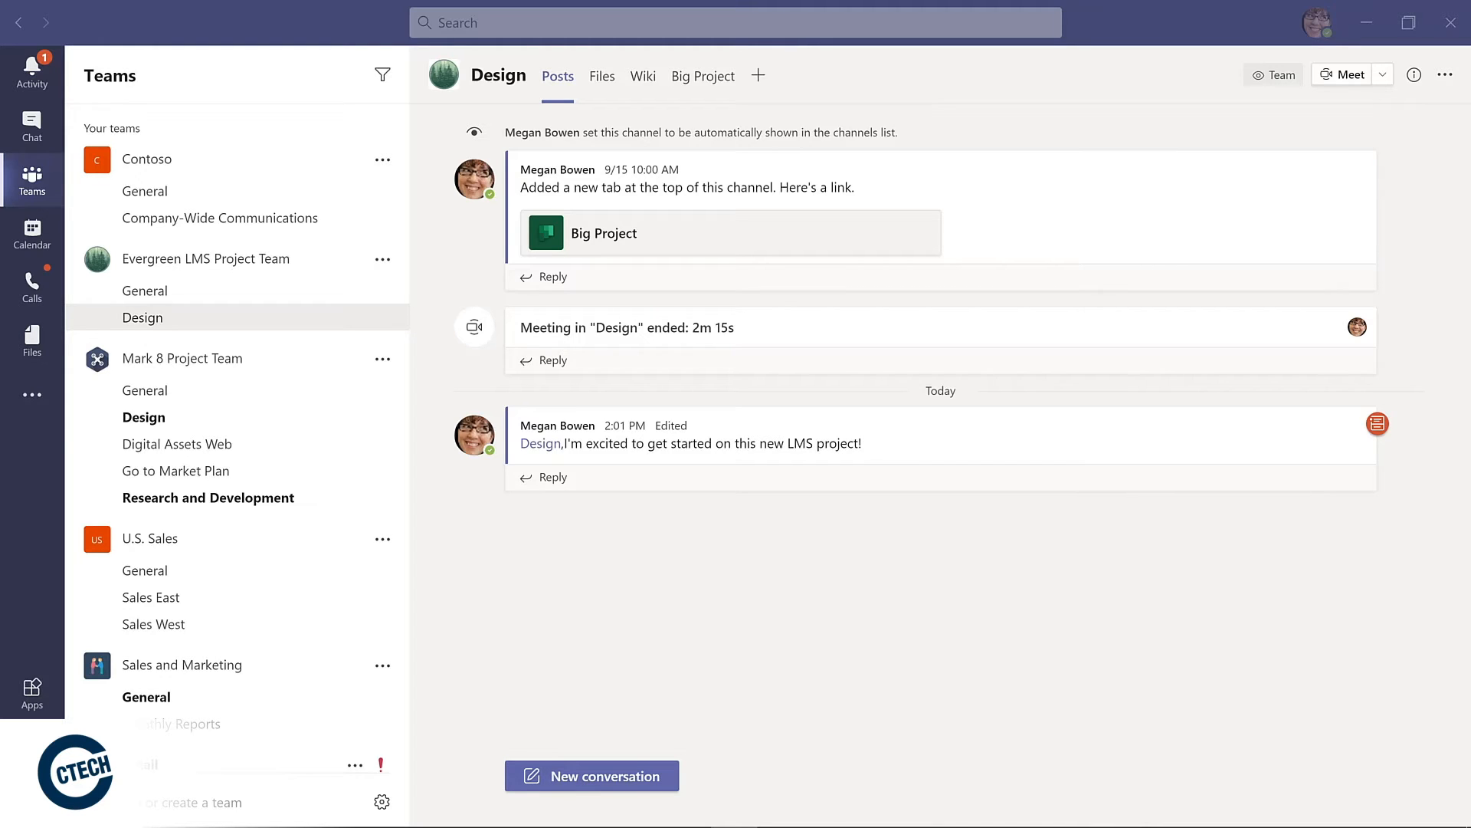
Create a private channel named "Budget and Financials" in the Evergreen LMS Project Team.
click(382, 262)
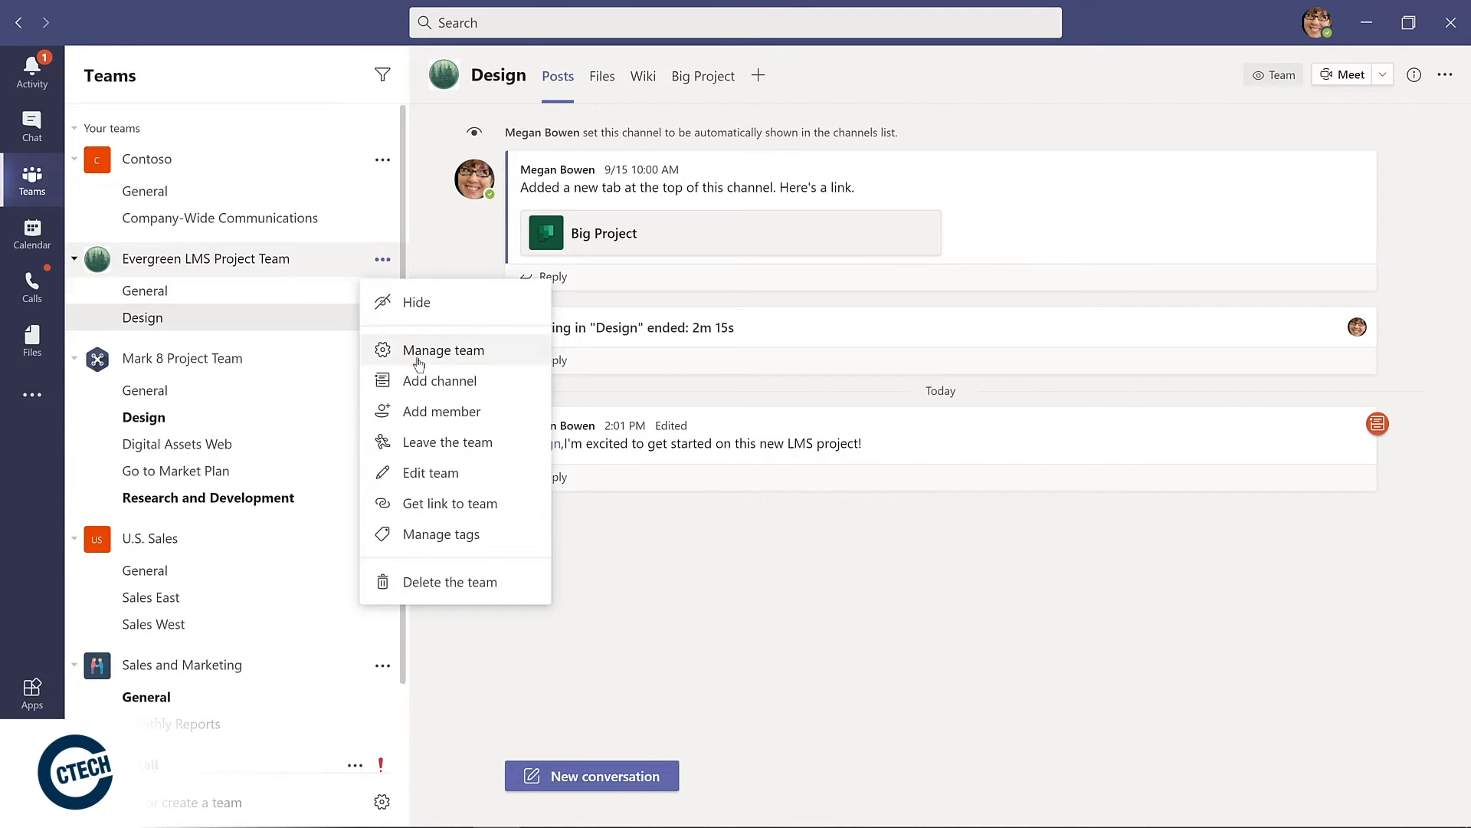
click(427, 381)
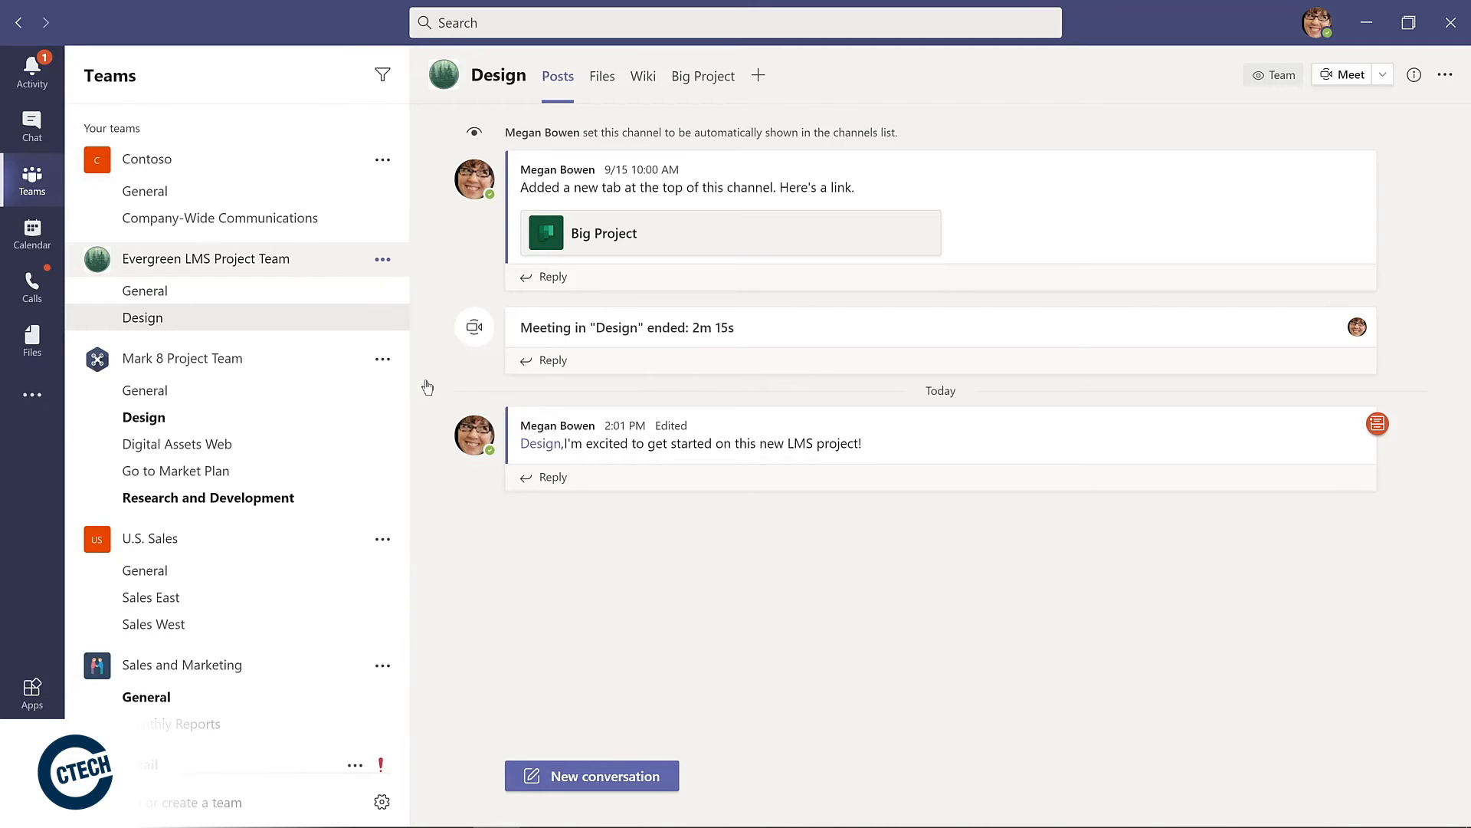
text(Budget and Financials)
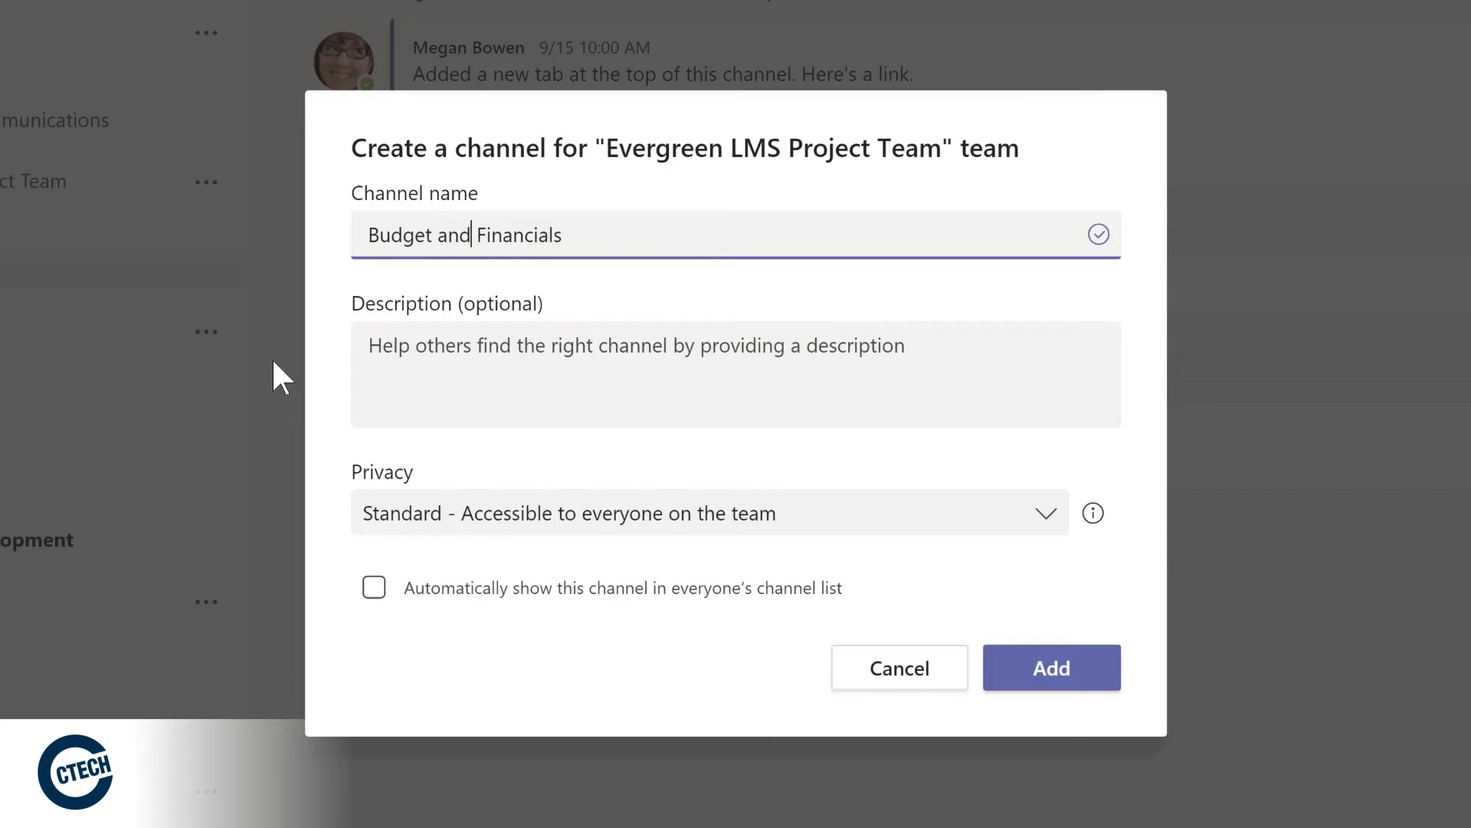
click(1047, 518)
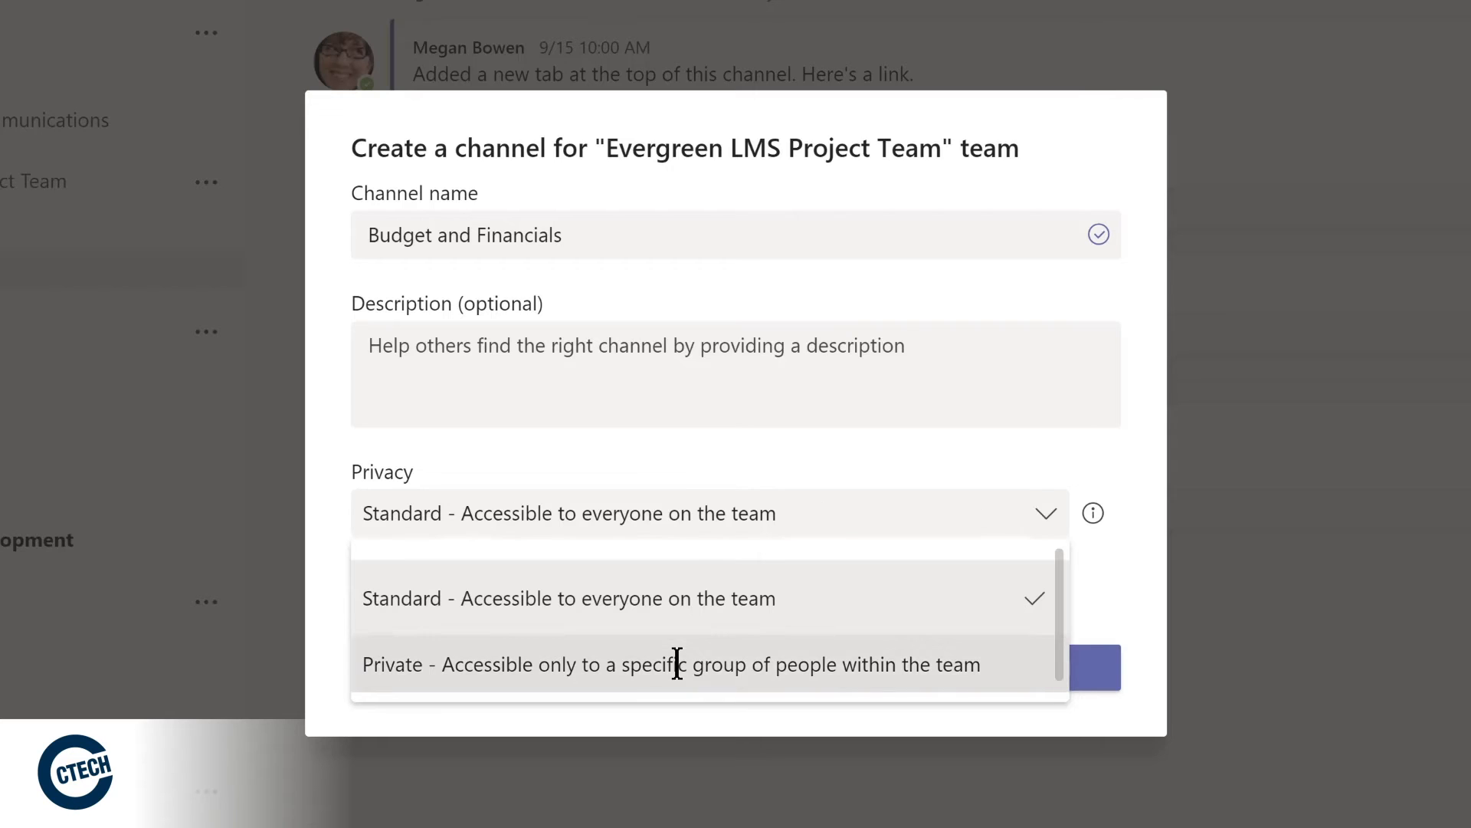
click(678, 664)
click(1031, 680)
Add the product manager and the director as members of the Budget and Financials channel.
text(lidia)
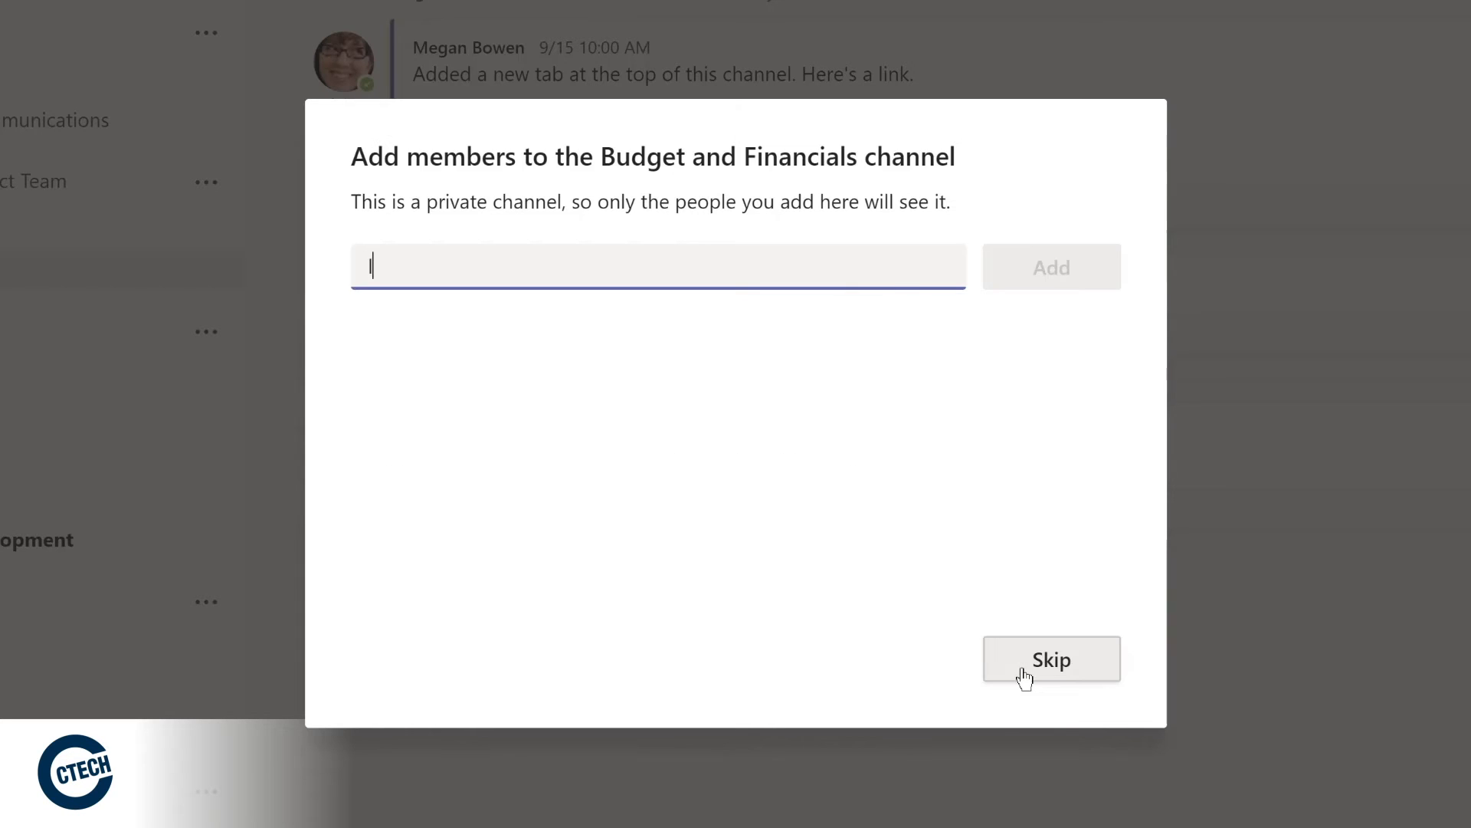
key(Return)
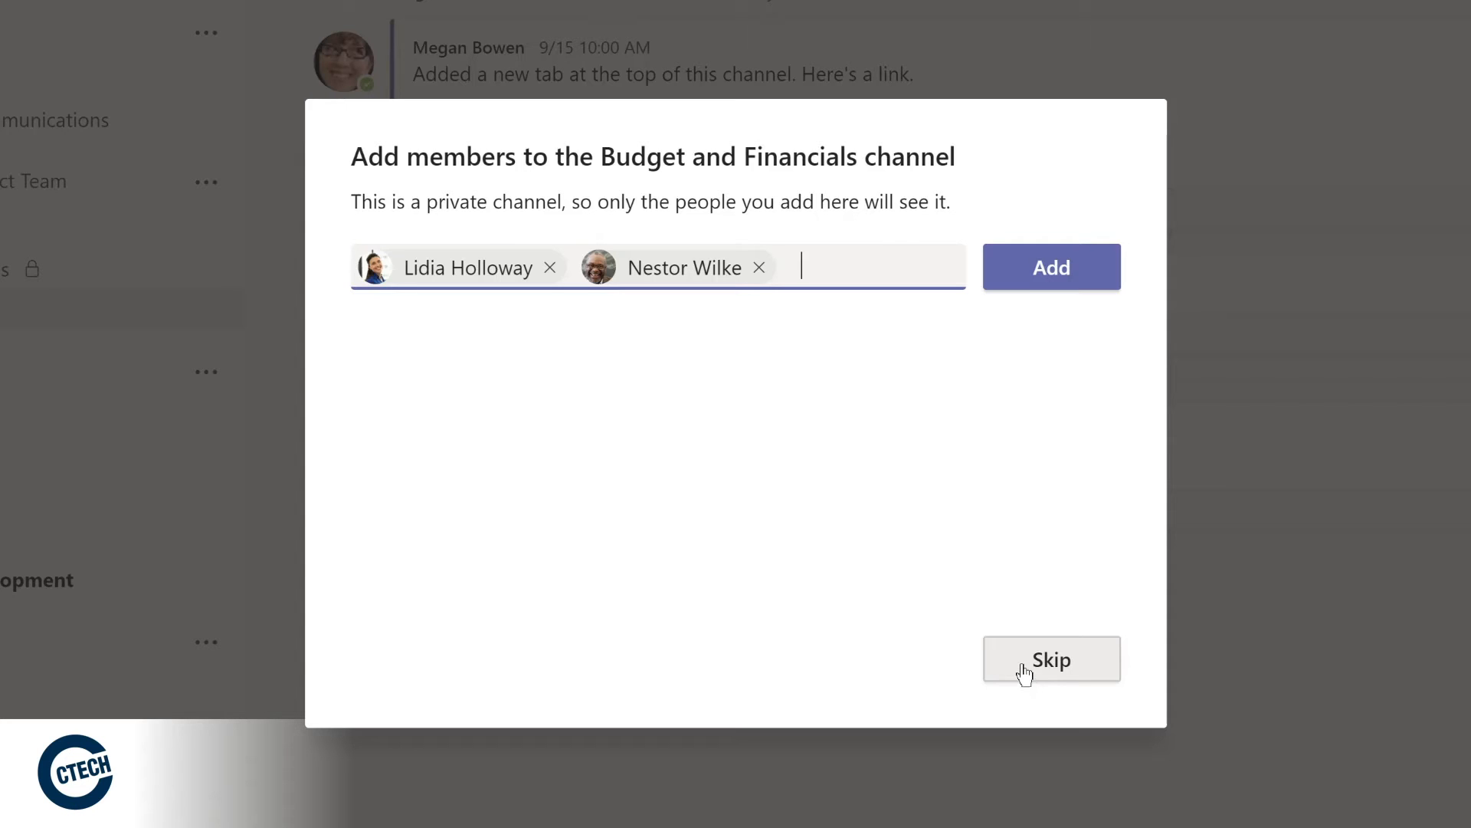
click(1031, 274)
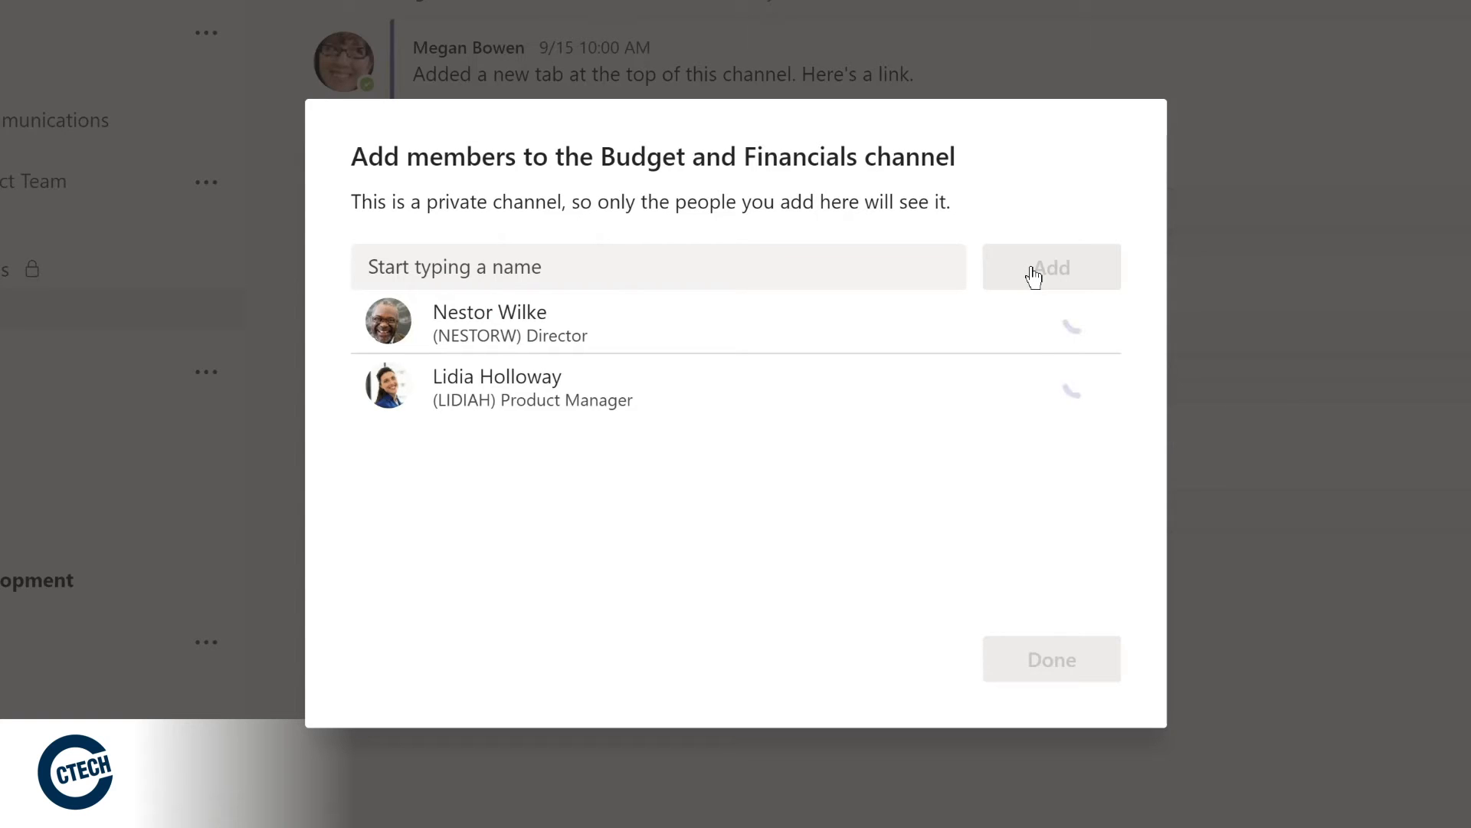
Set the role of both added channel members to Owner and finish adding members.
click(1034, 331)
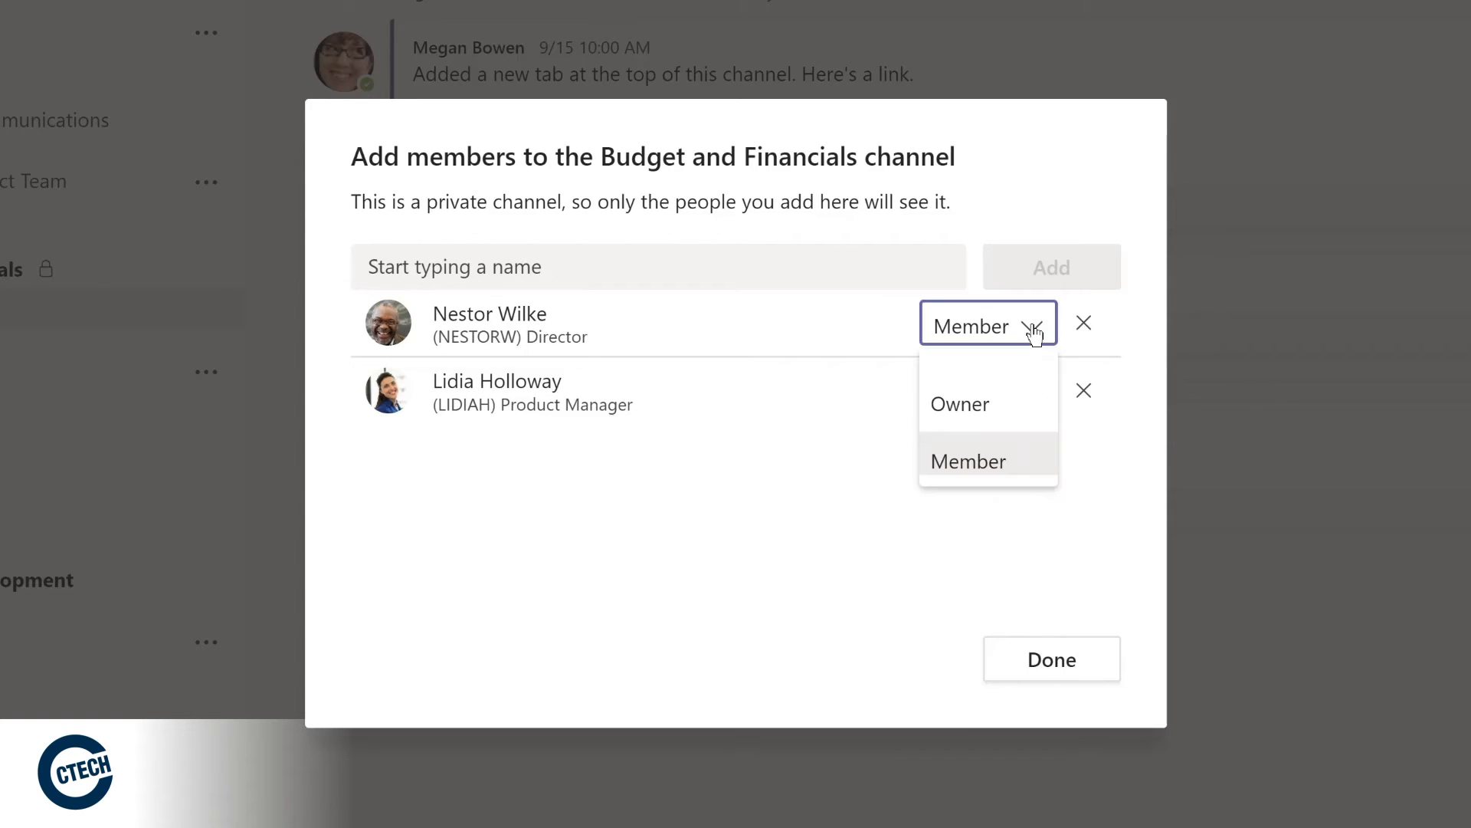
click(995, 402)
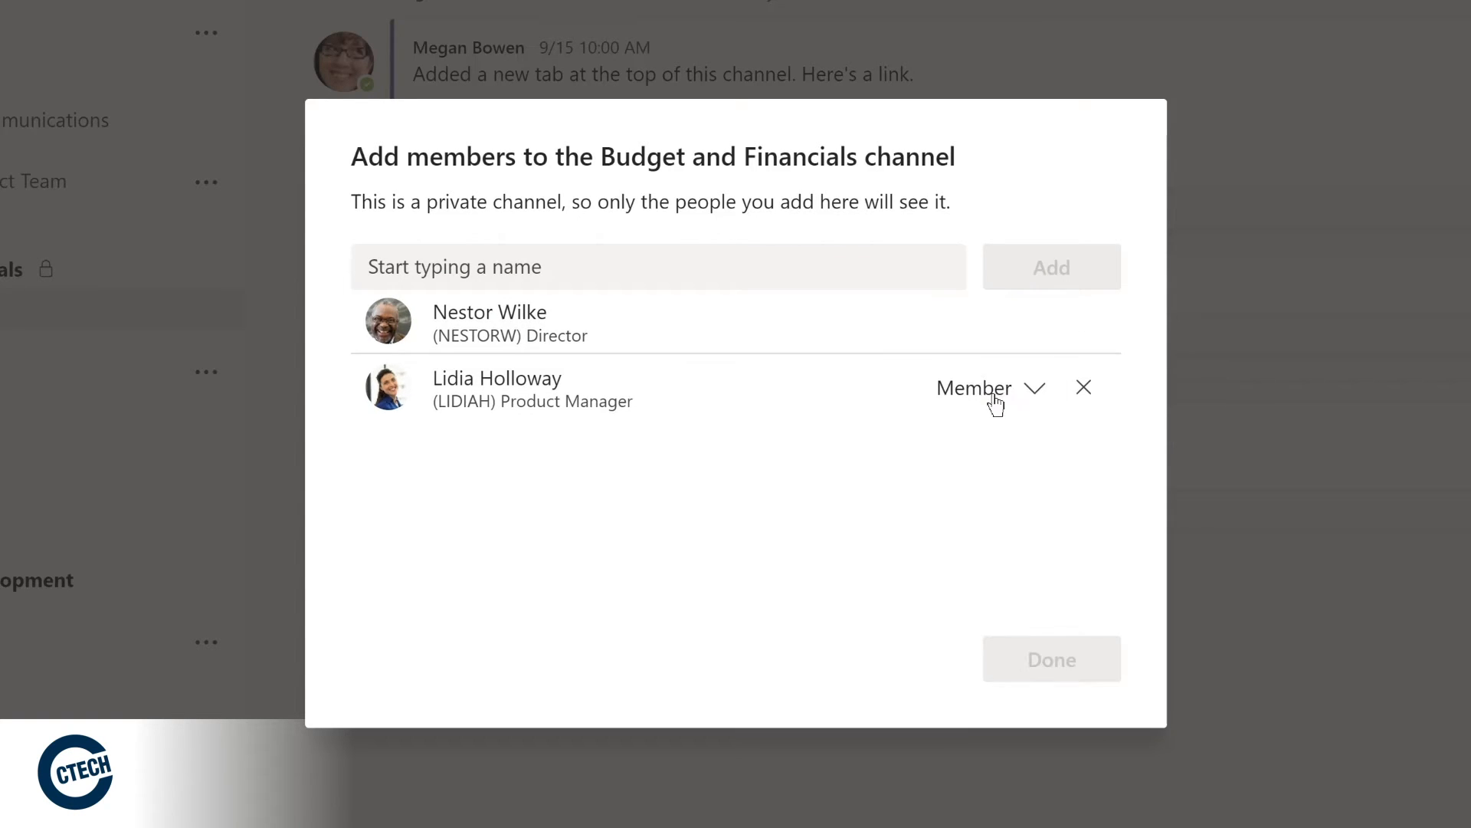
click(1033, 399)
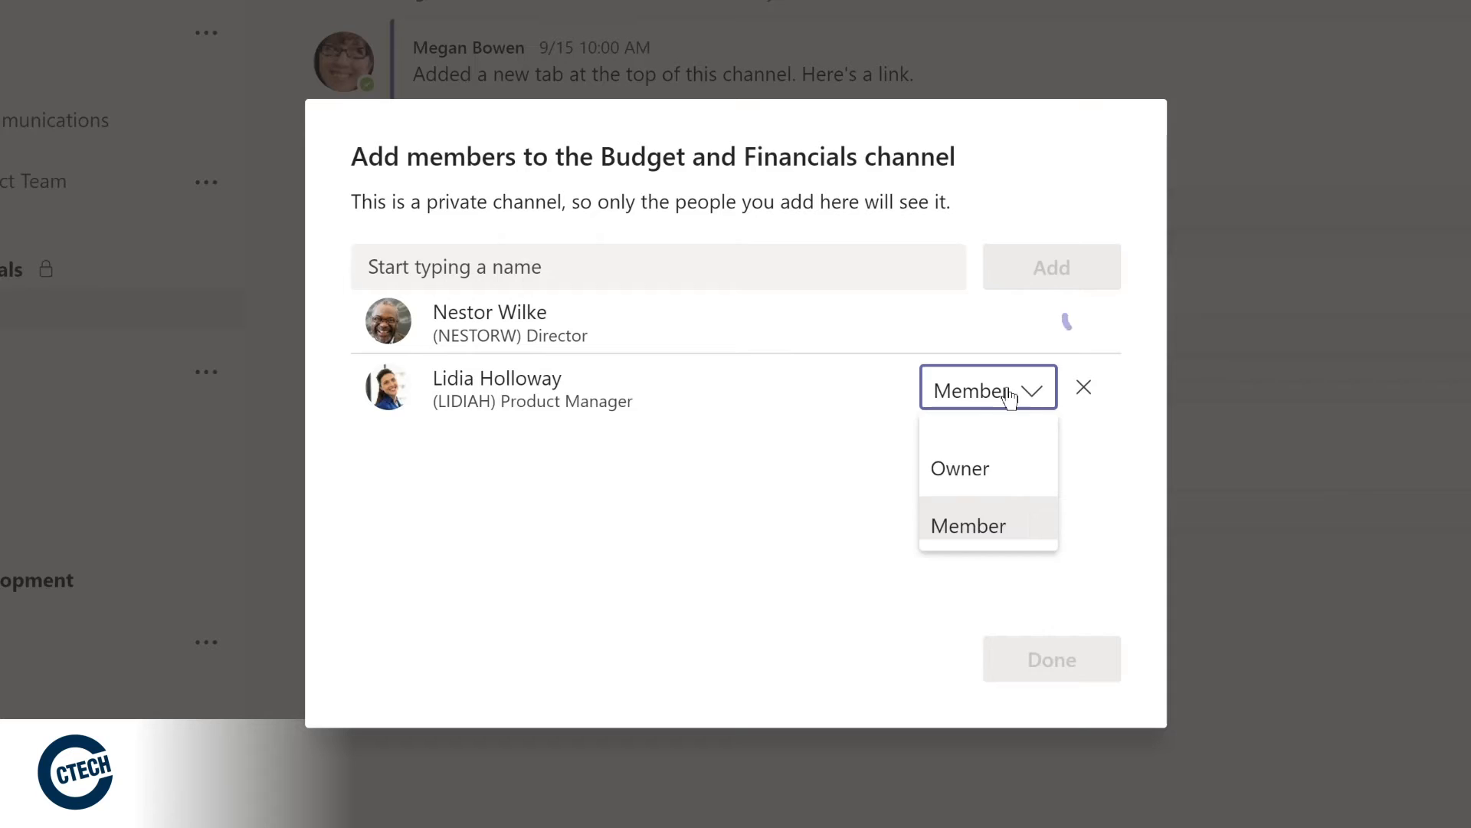
click(964, 466)
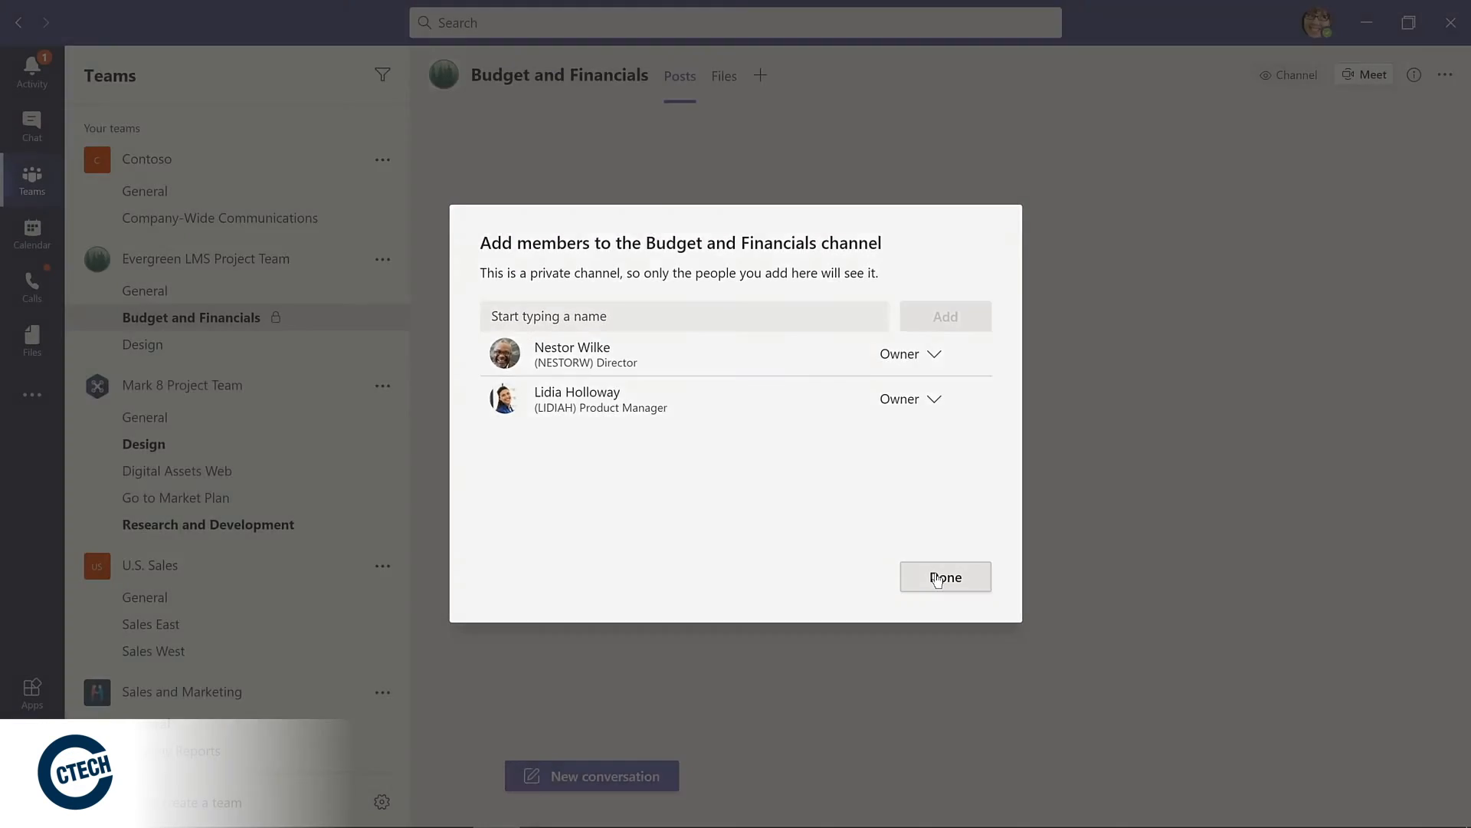
click(936, 578)
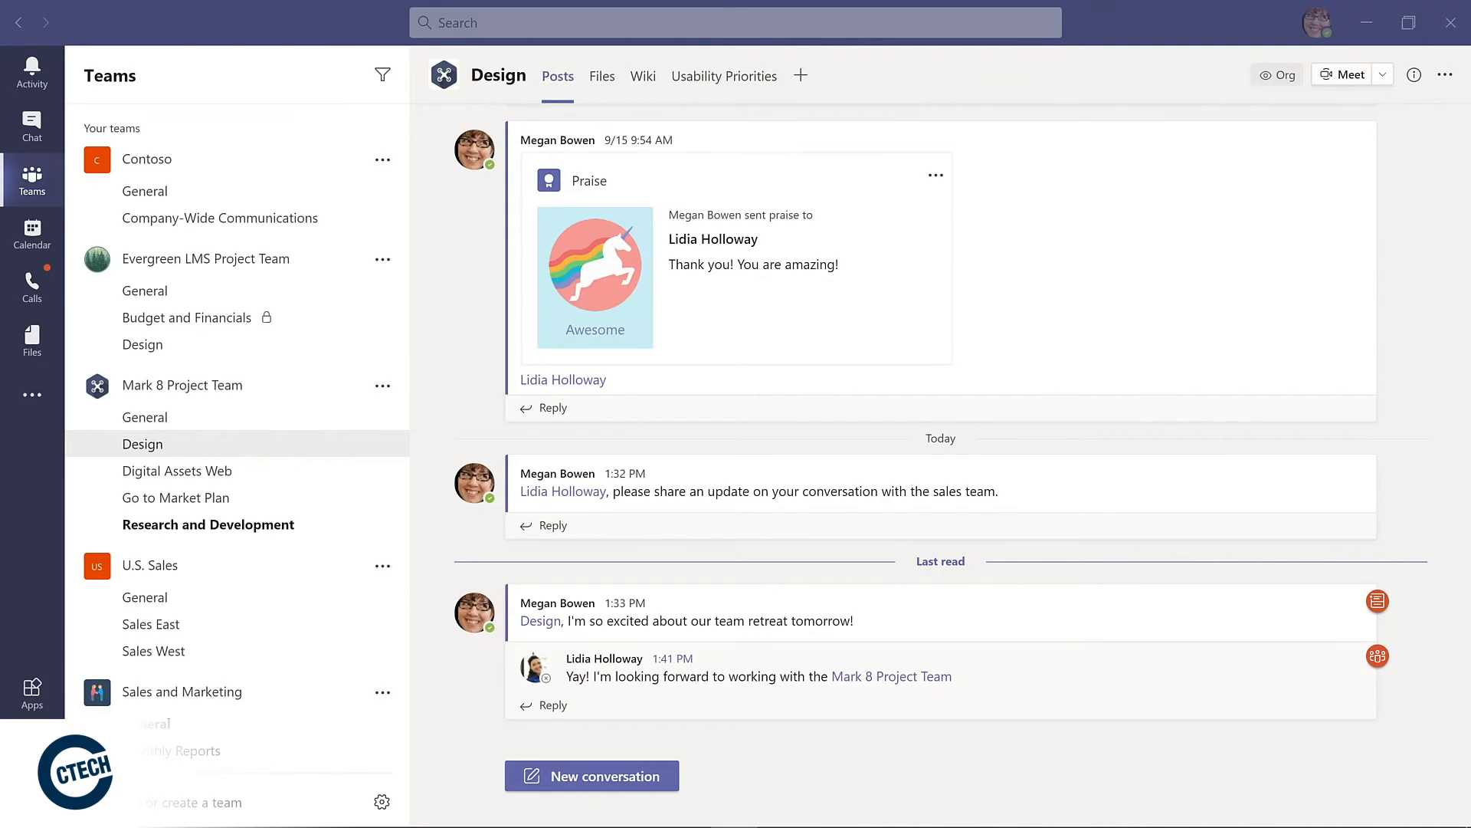
Make Contoso Marketing Principles-2021.pptx a tab in the Mark 8 Design channel, and switch to the Usability Priorities tab and back.
click(603, 78)
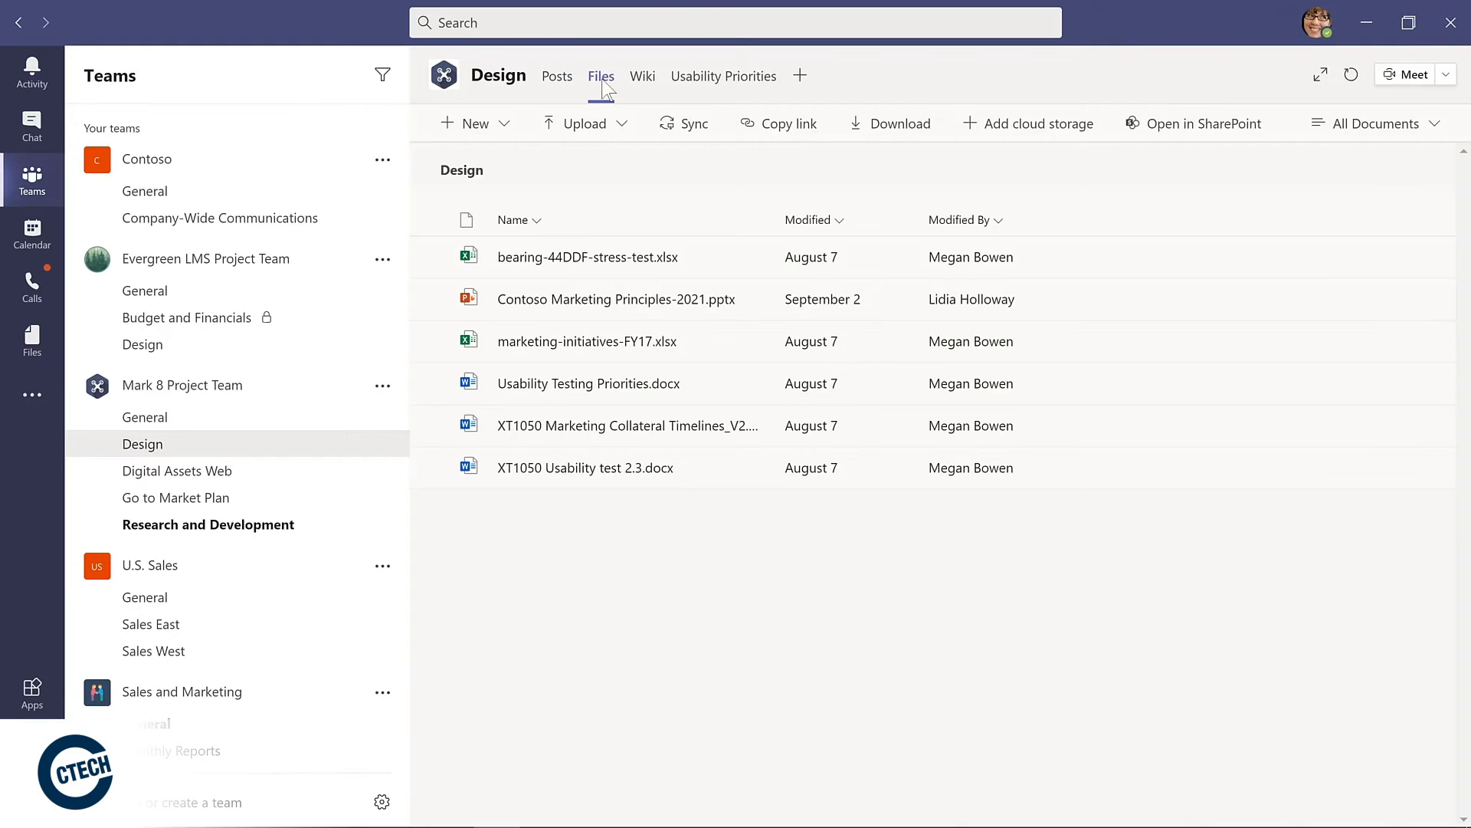
mouse_move(748, 302)
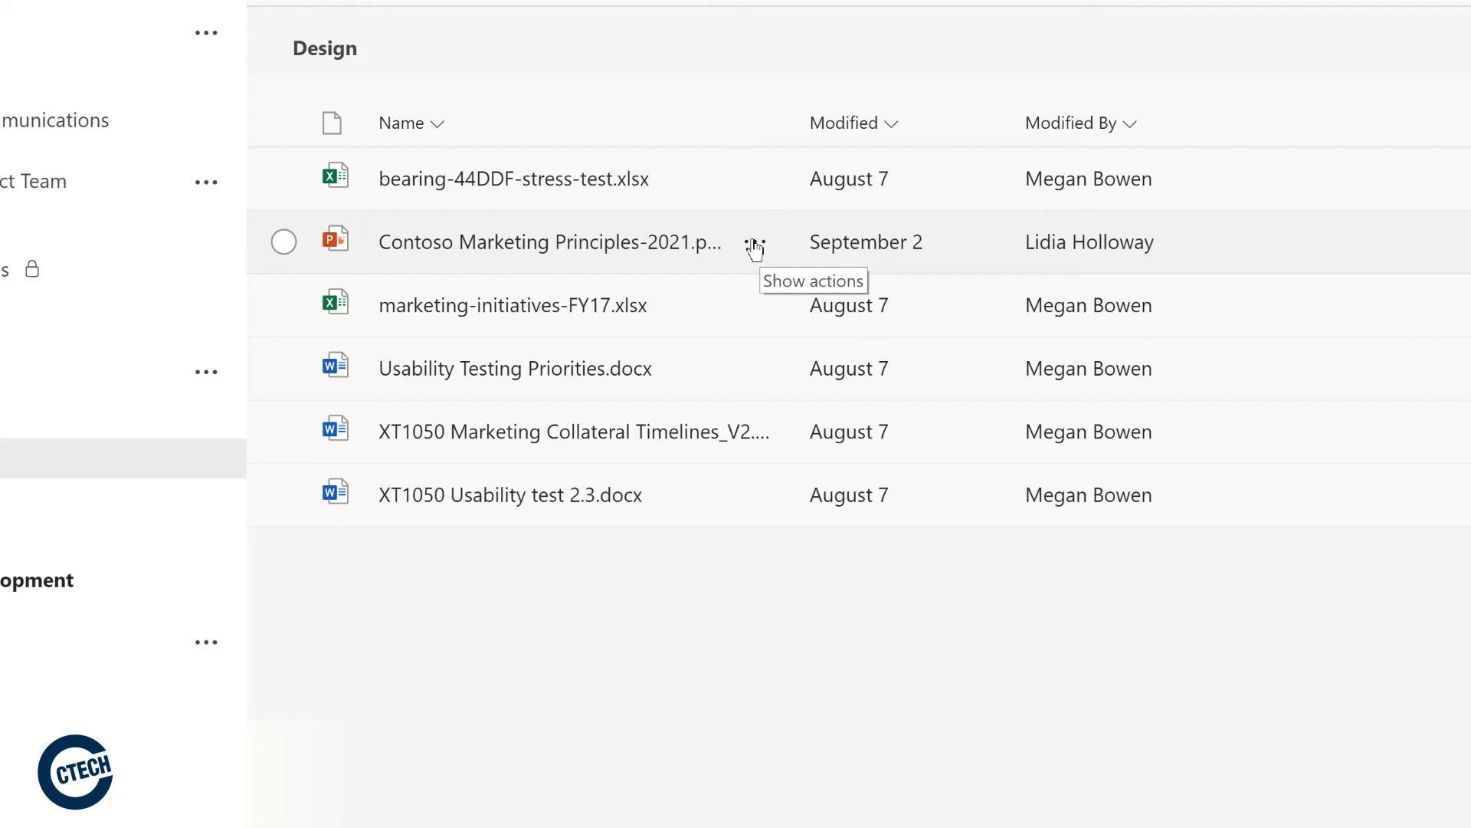
click(755, 246)
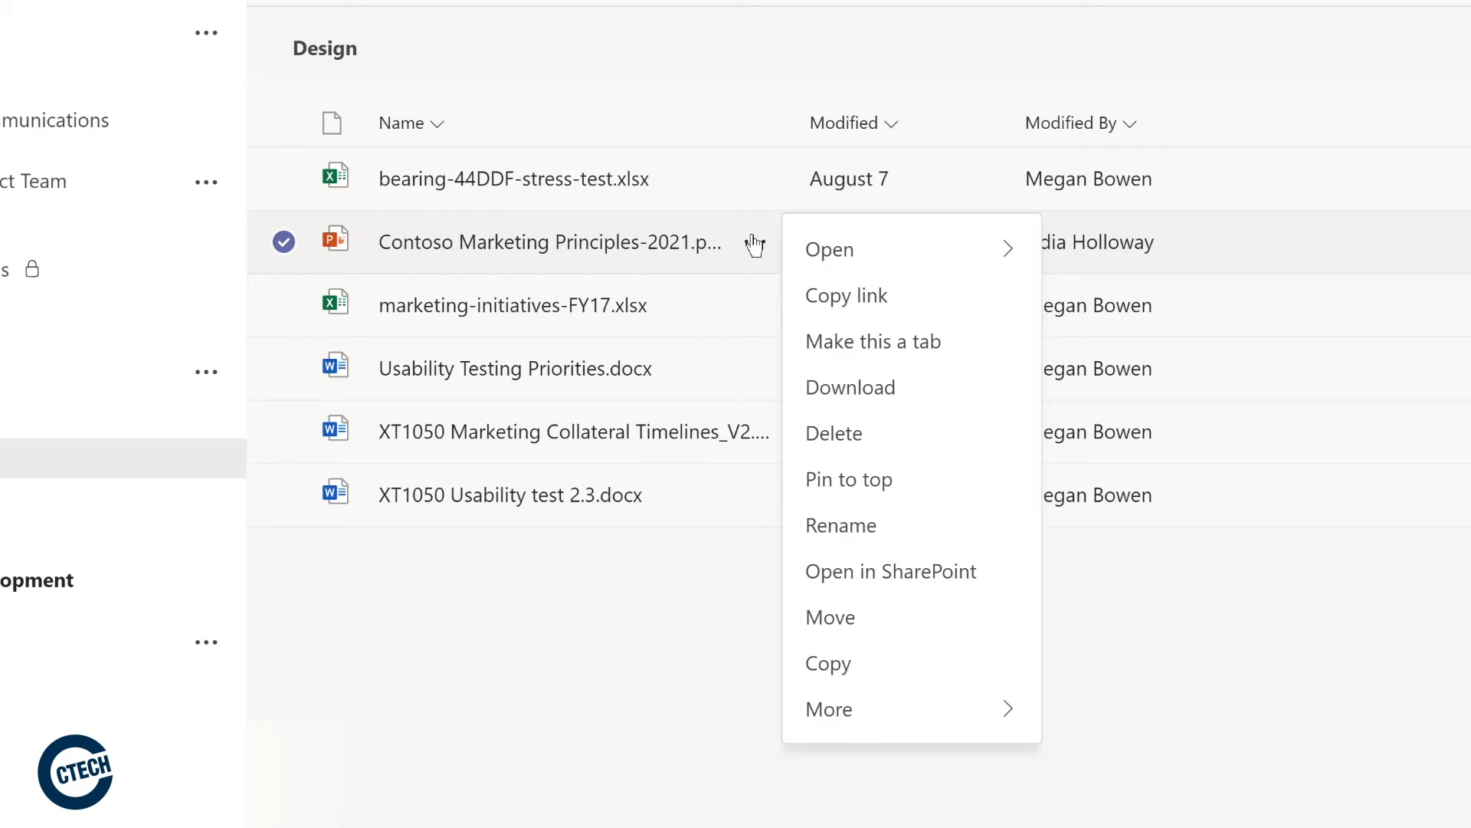
click(869, 345)
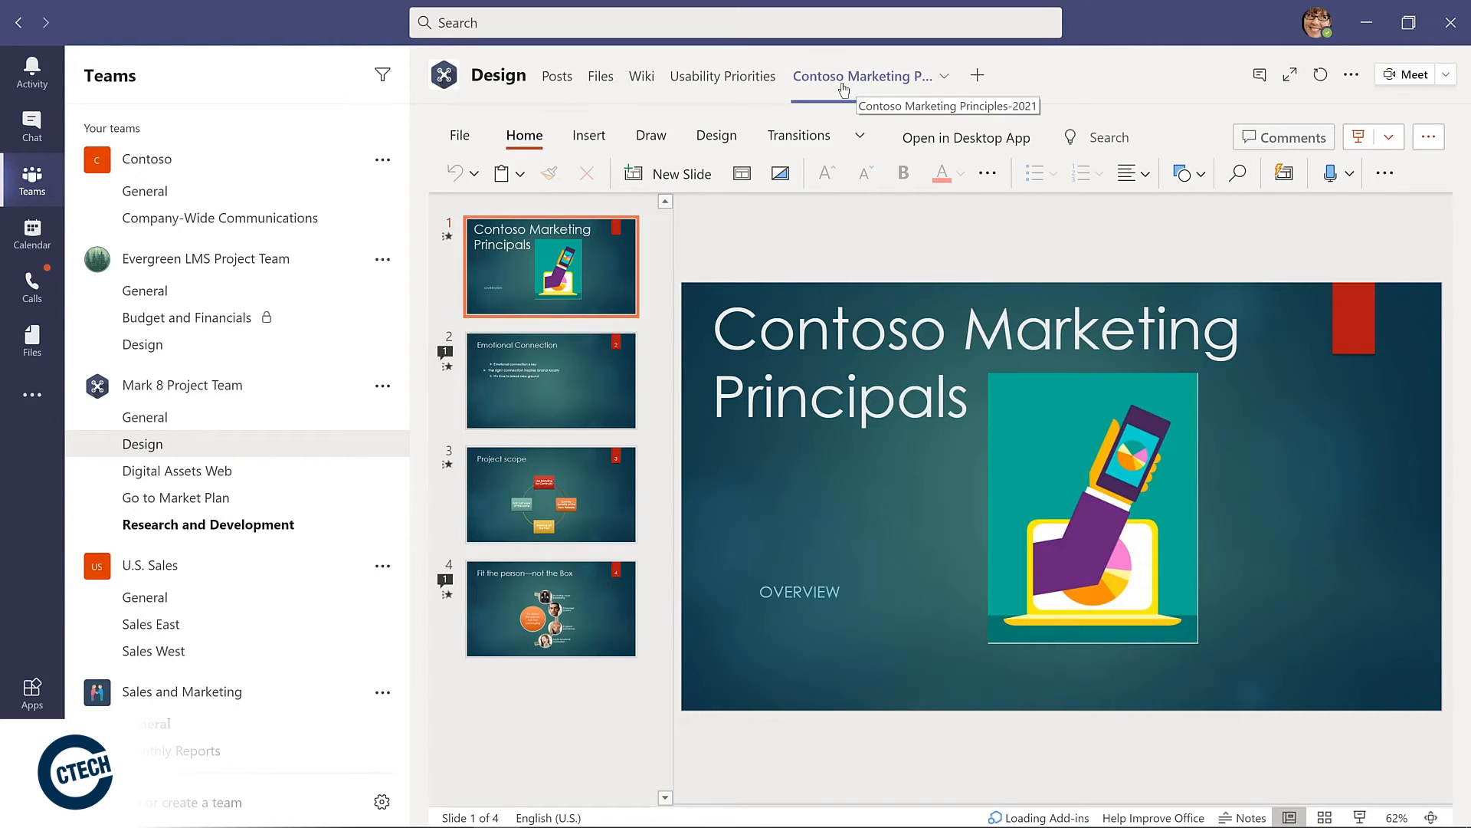
click(699, 77)
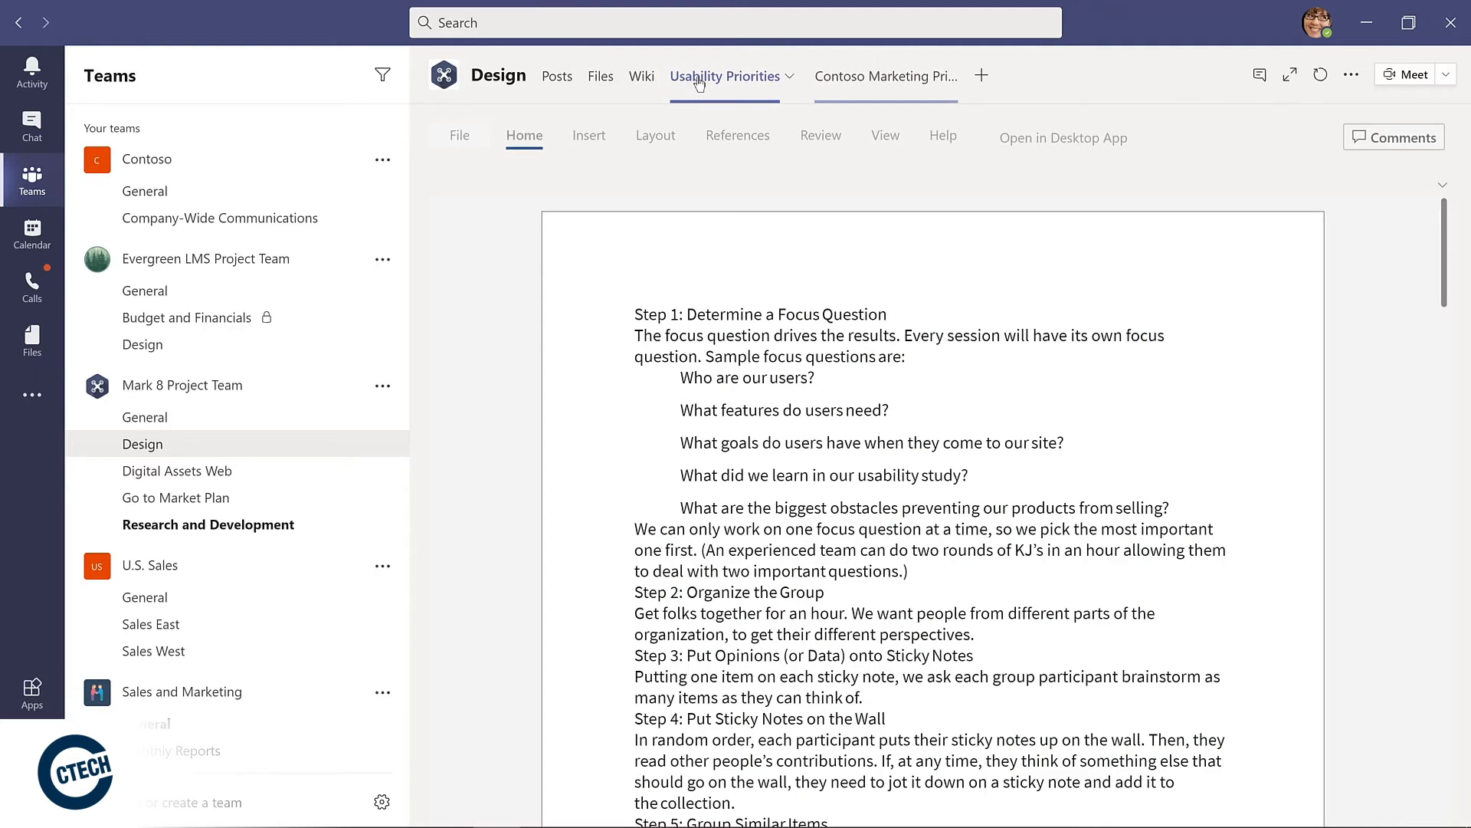
click(904, 76)
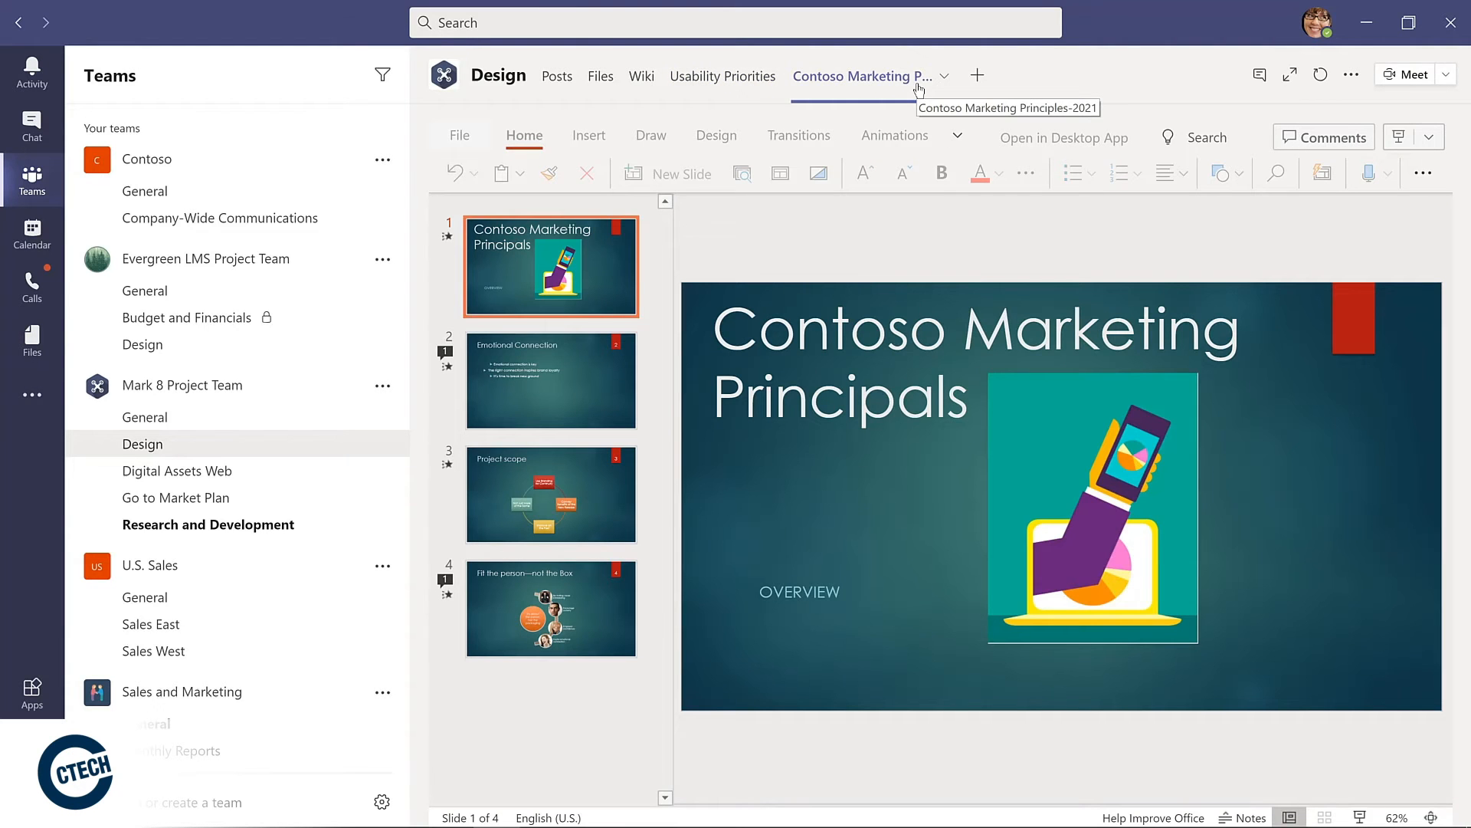
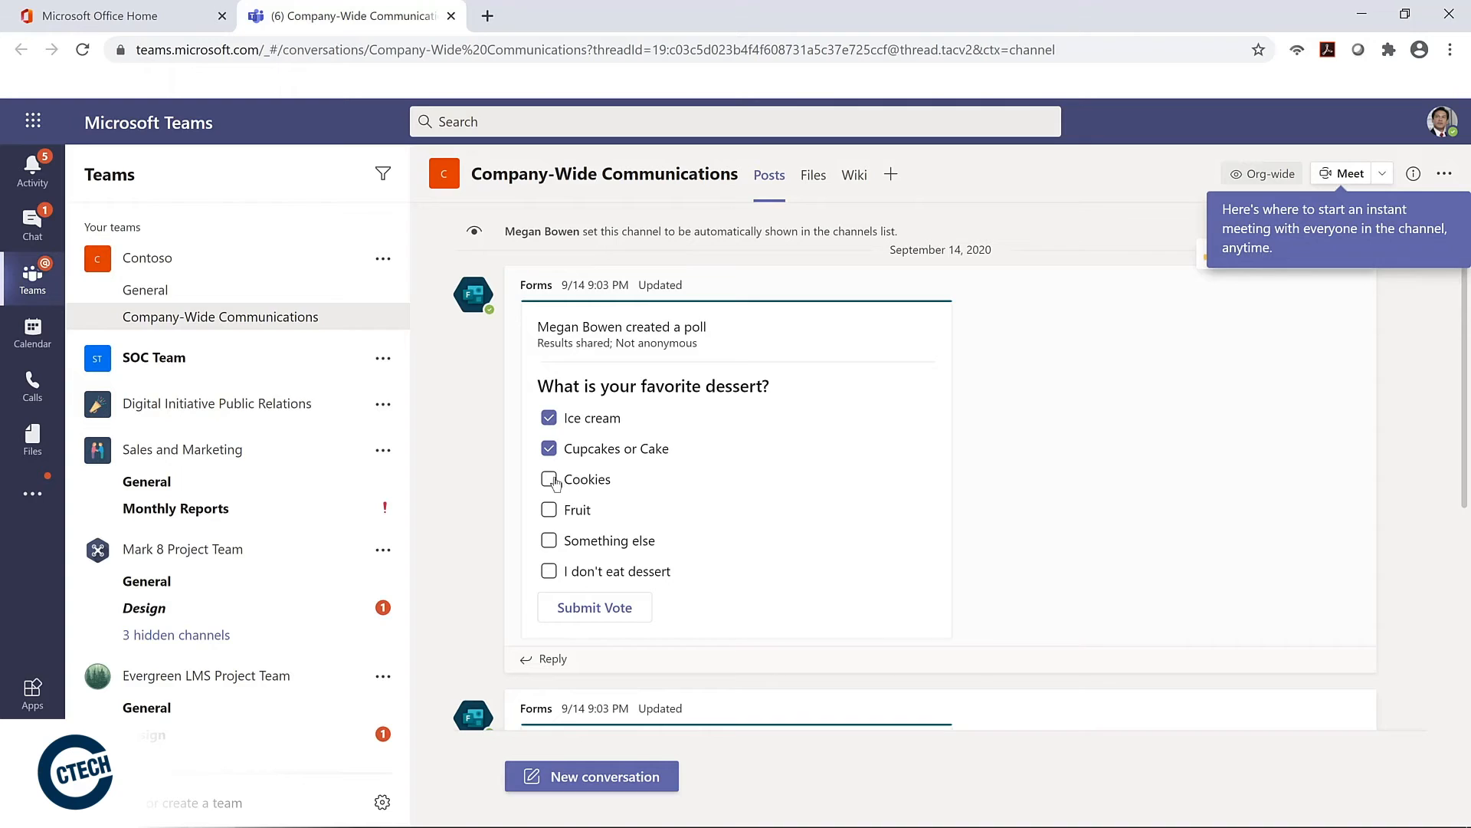
Add Cookies to the selected answers in the favorite dessert poll and submit the vote.
click(551, 480)
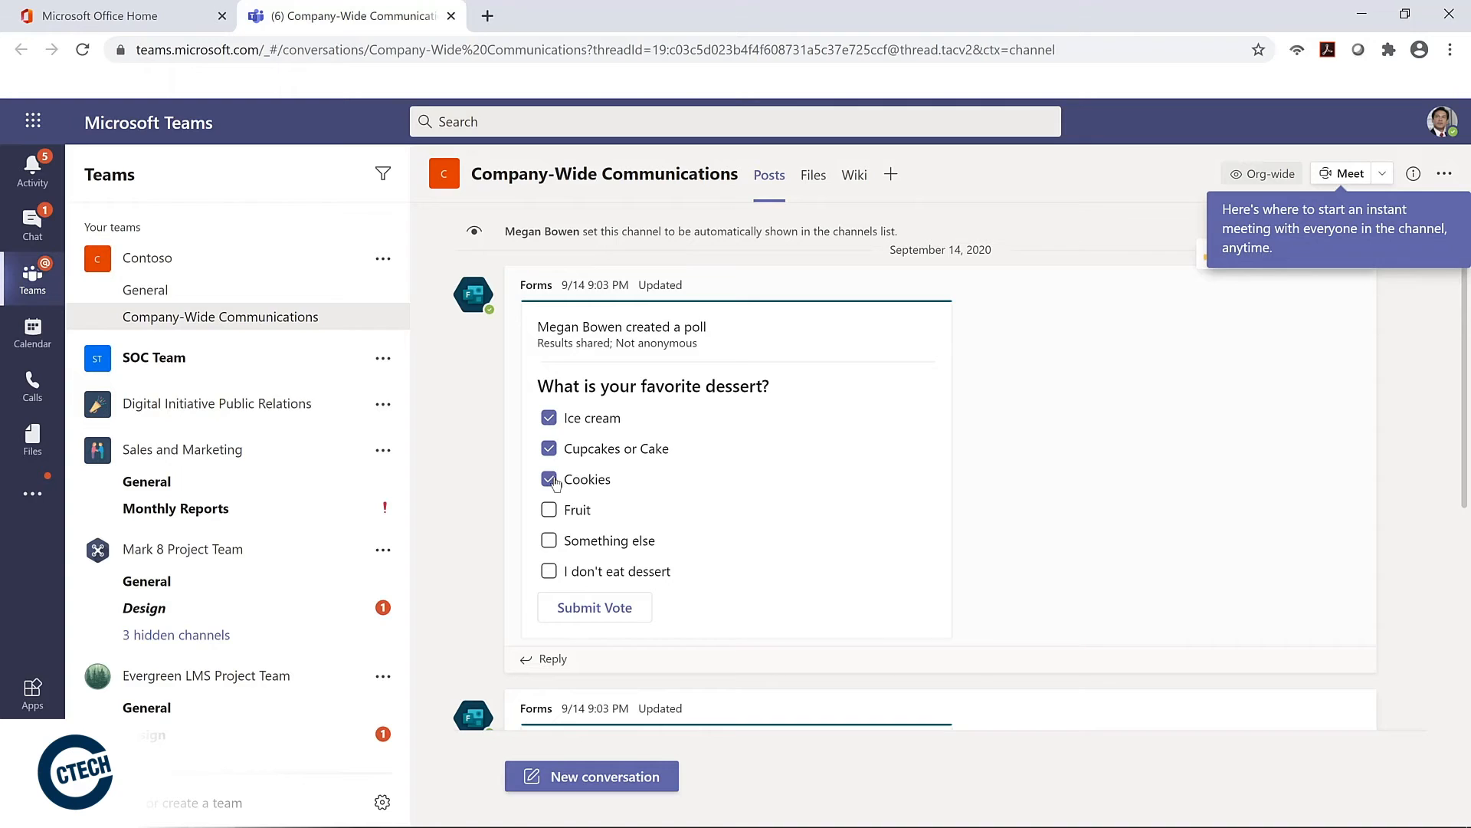
click(598, 609)
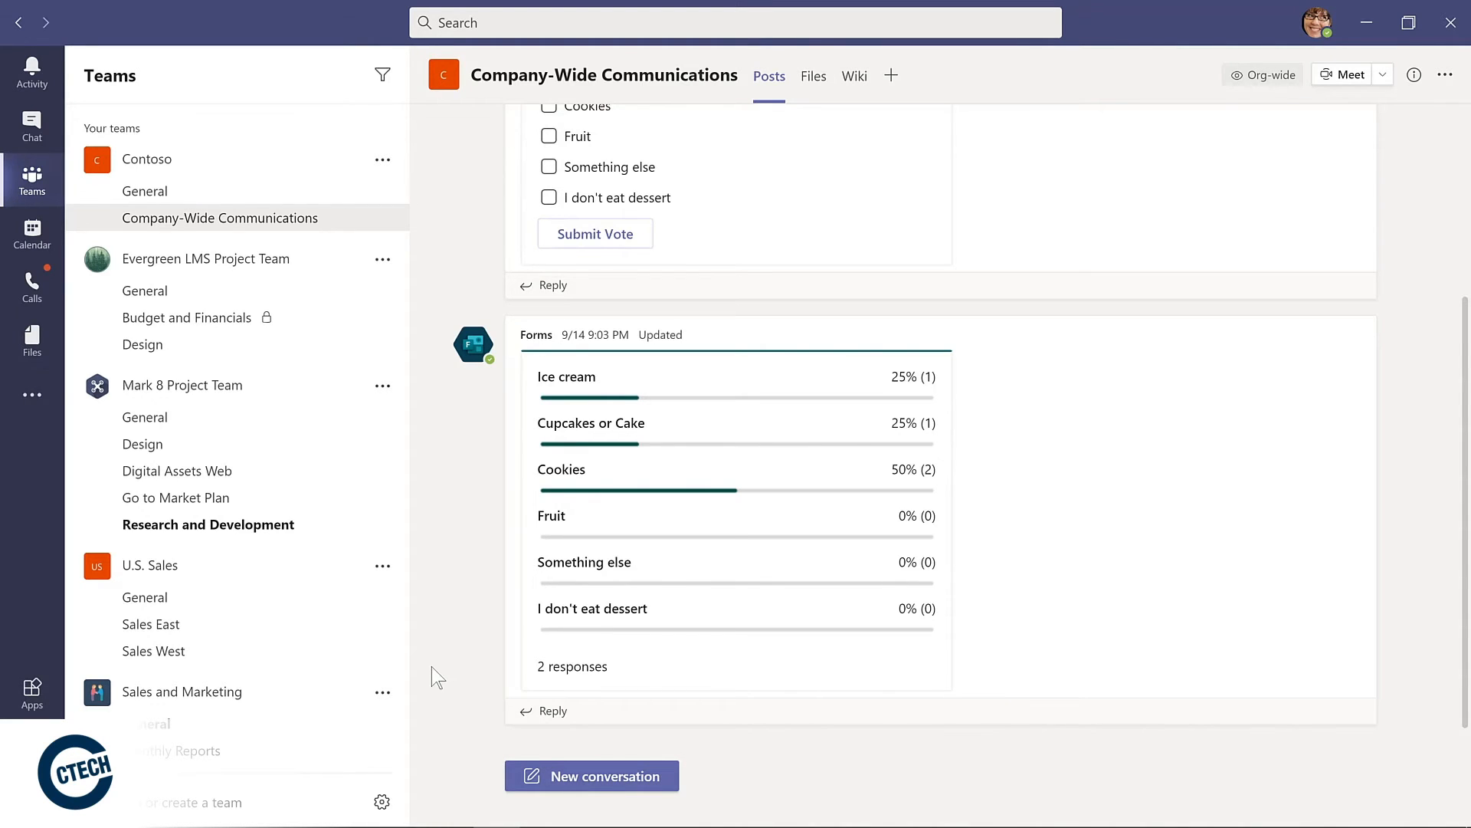
Start a new Forms poll in the Company-Wide Communications channel with the question "How much do you like Microsoft Teams?".
click(568, 776)
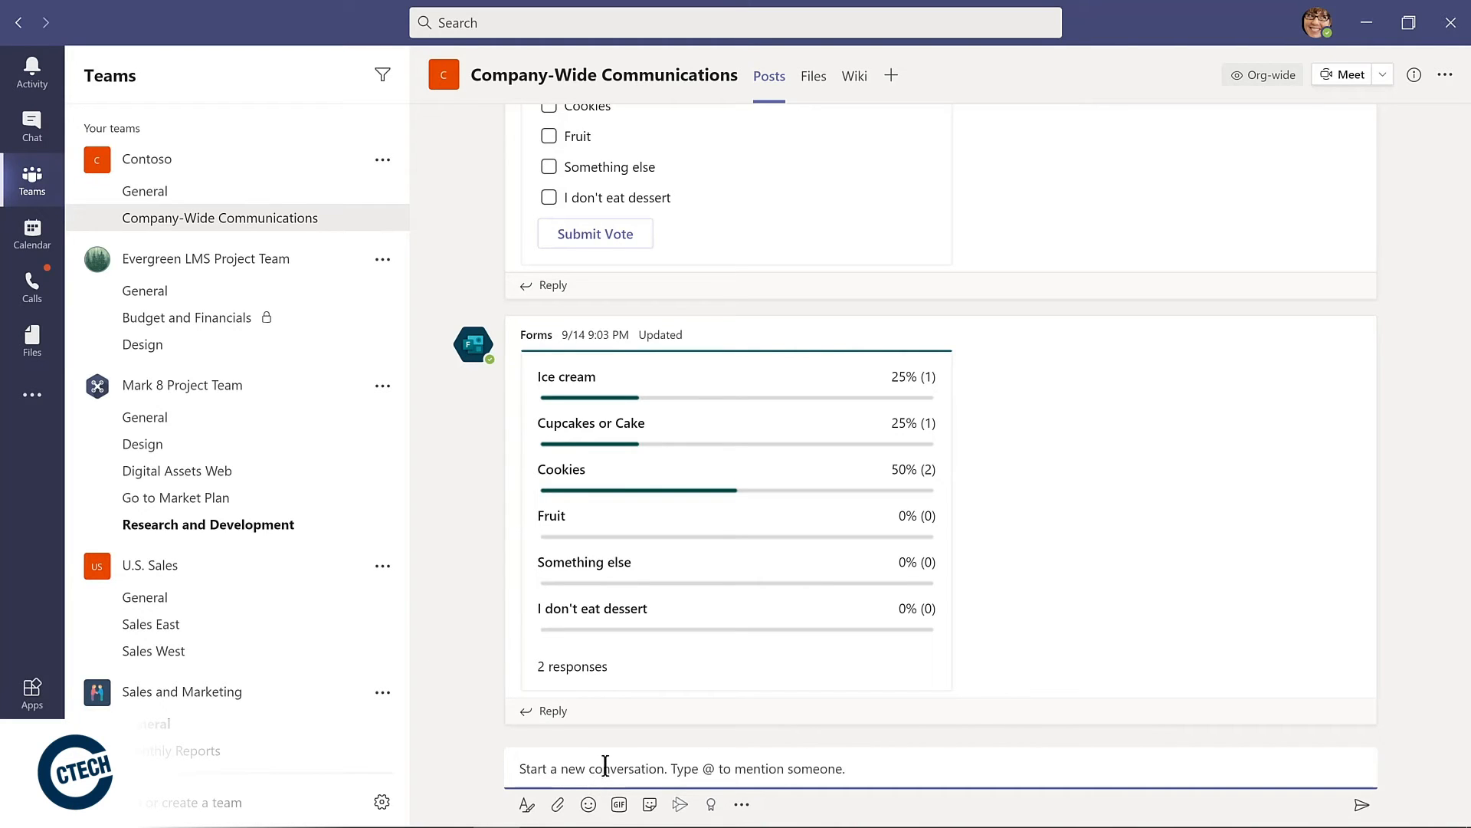
click(741, 804)
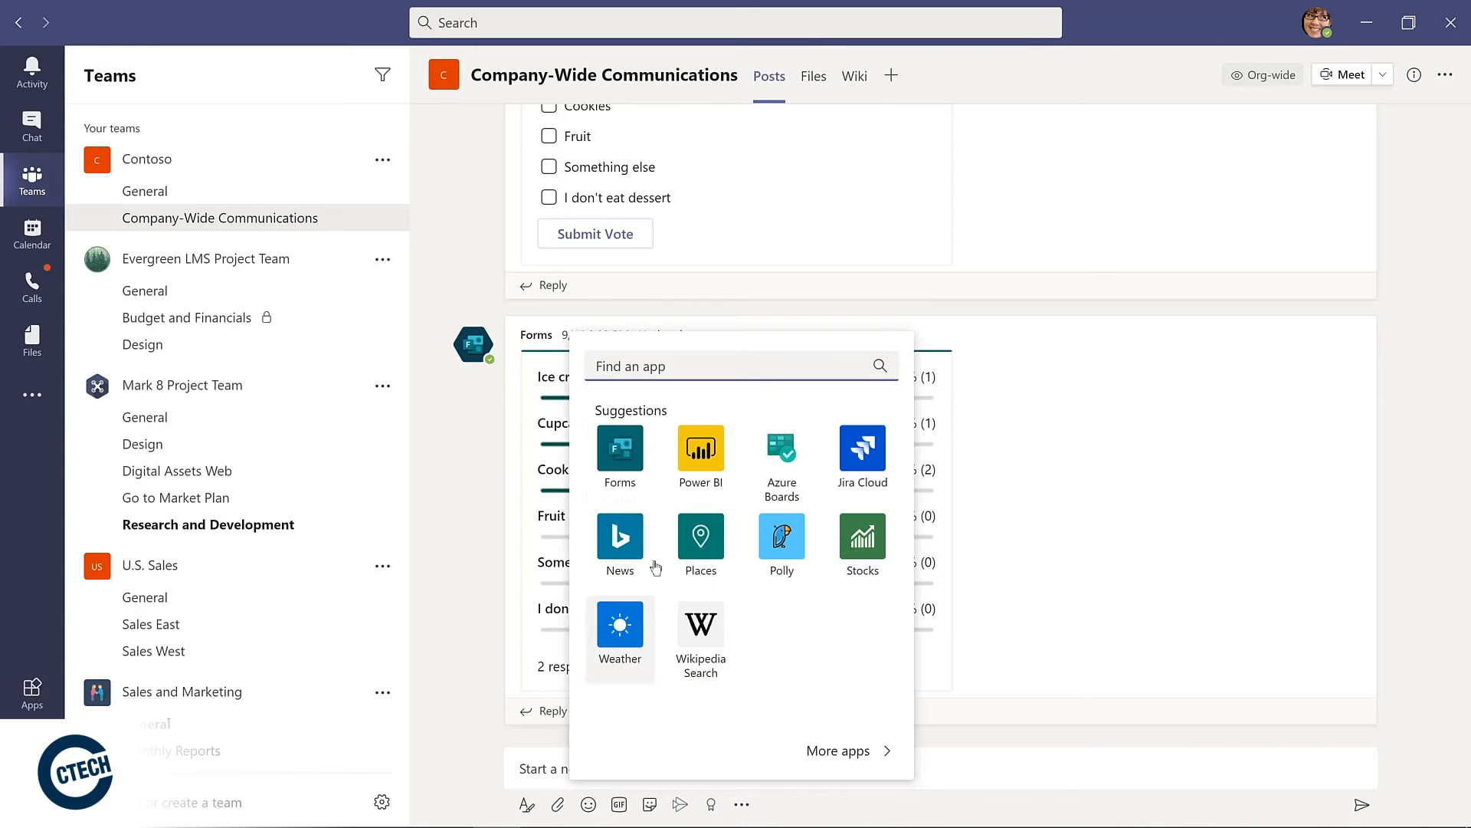
click(623, 456)
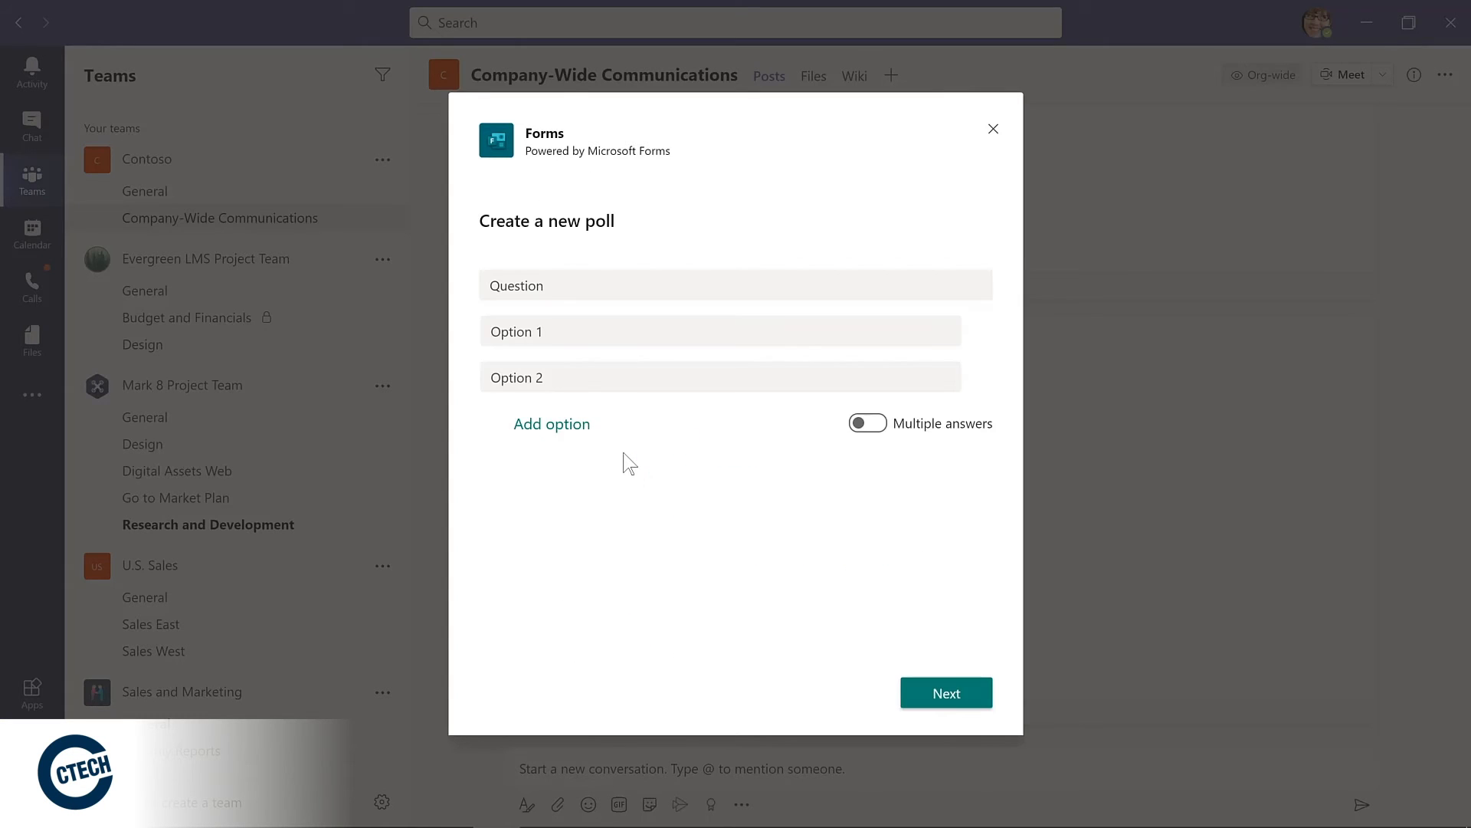
click(563, 285)
double_click(563, 285)
text(Ho)
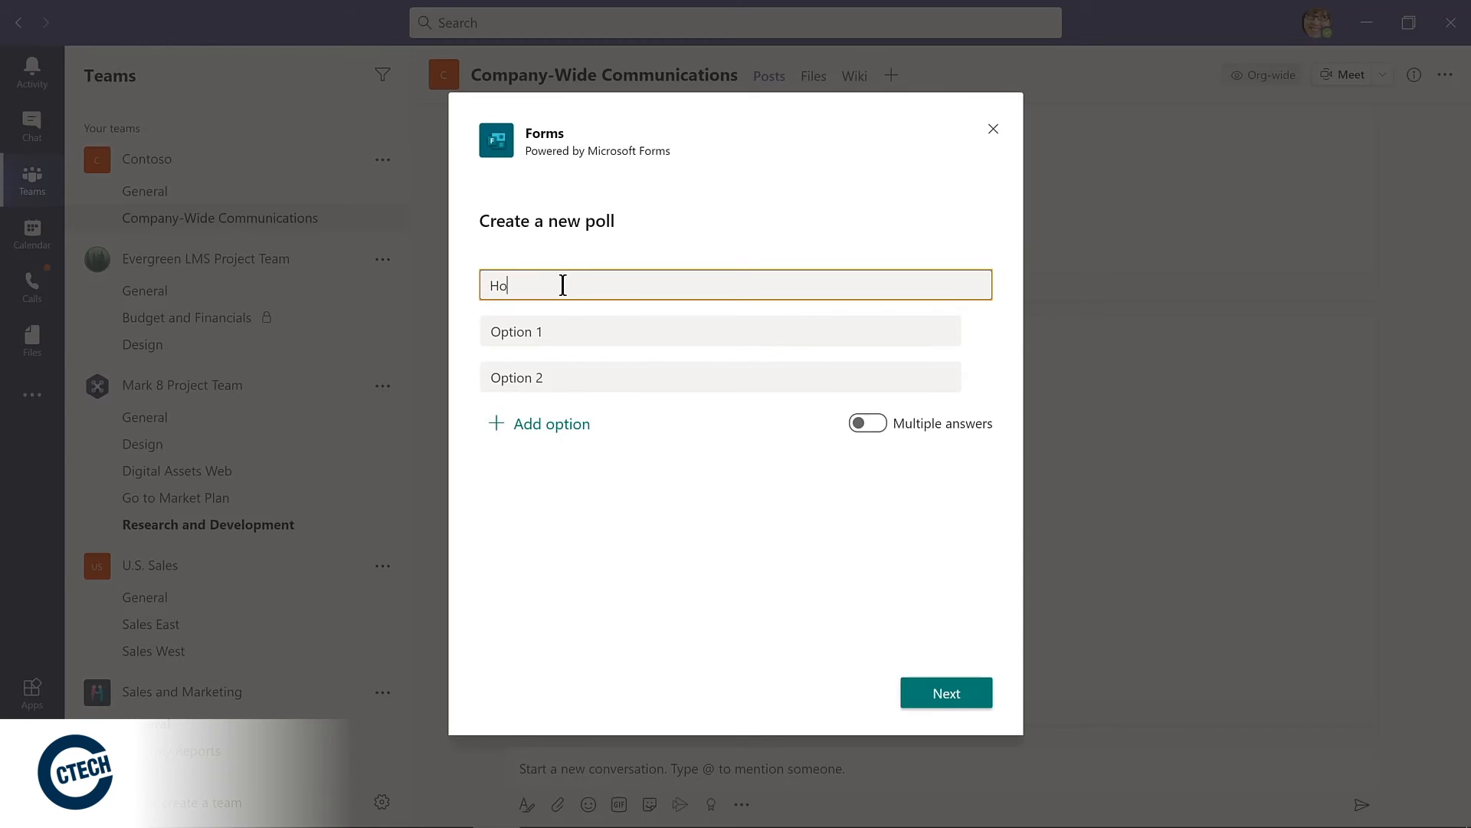
text(w much do you like Microsoft Teams?)
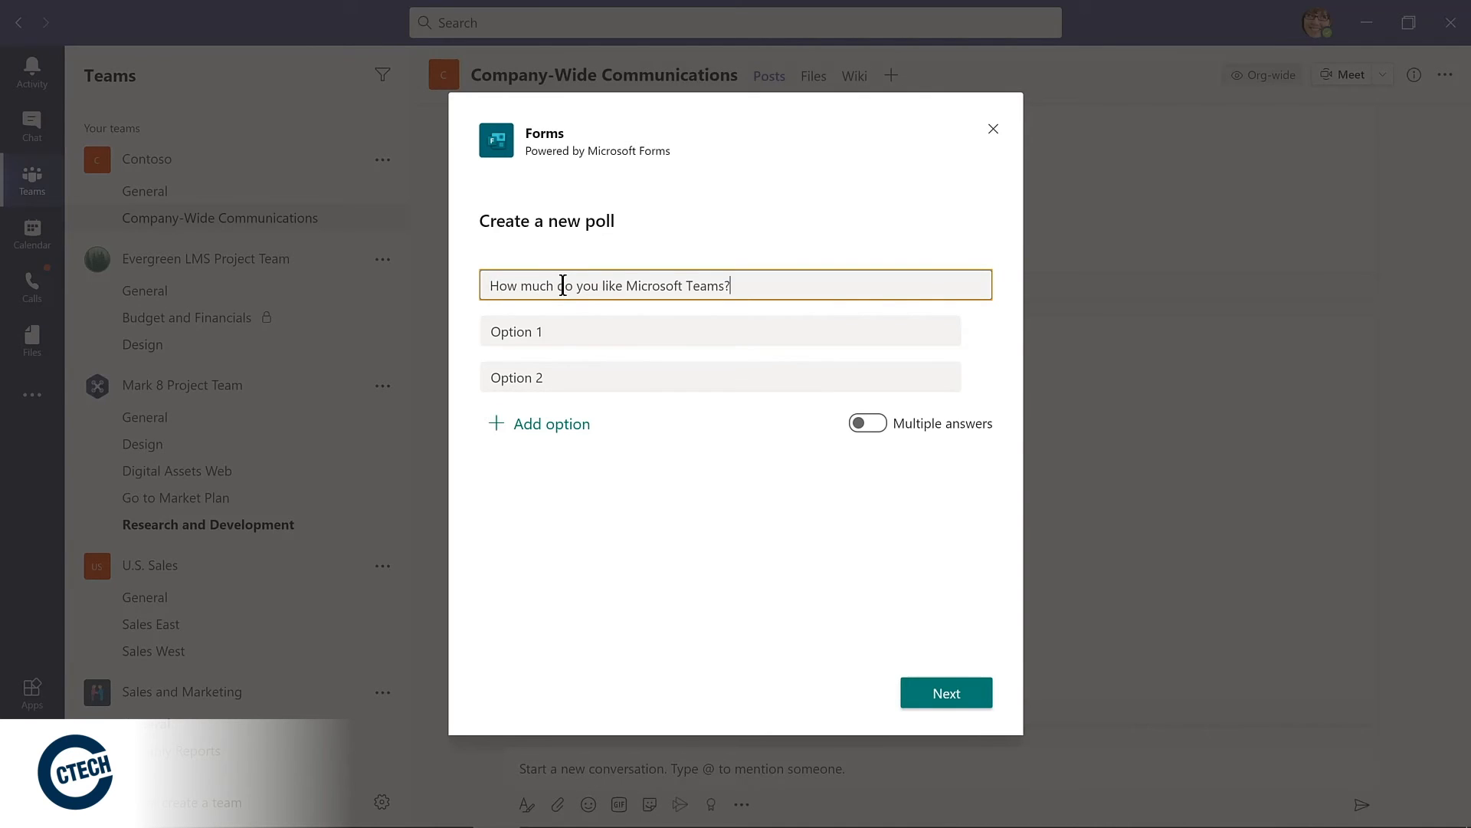
Set the poll answers to "Teams is amazing!" and "Such a big time saver!" and send the poll to the channel.
key(Tab)
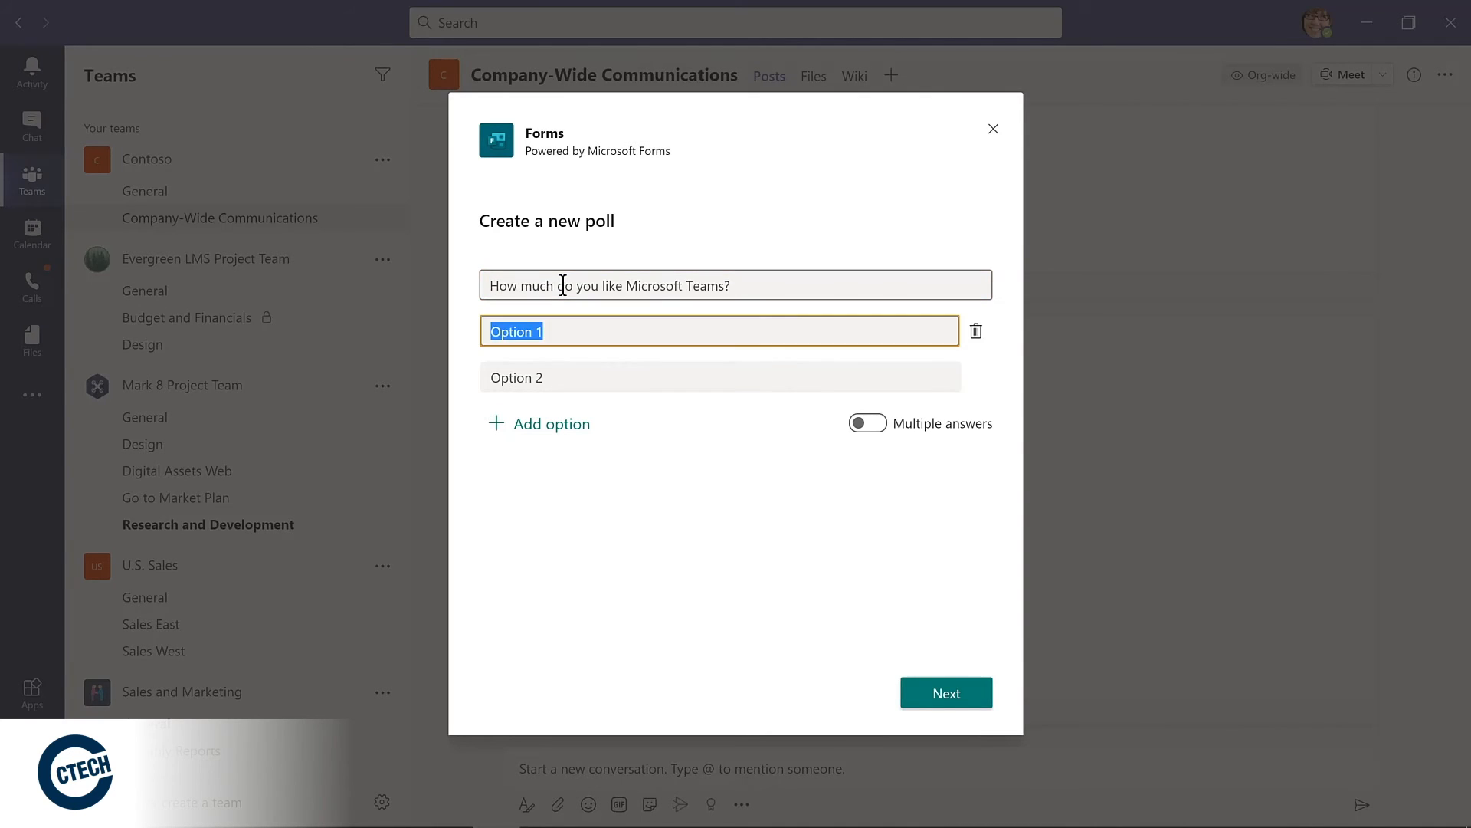
text(Teams is amazing!)
key(Tab)
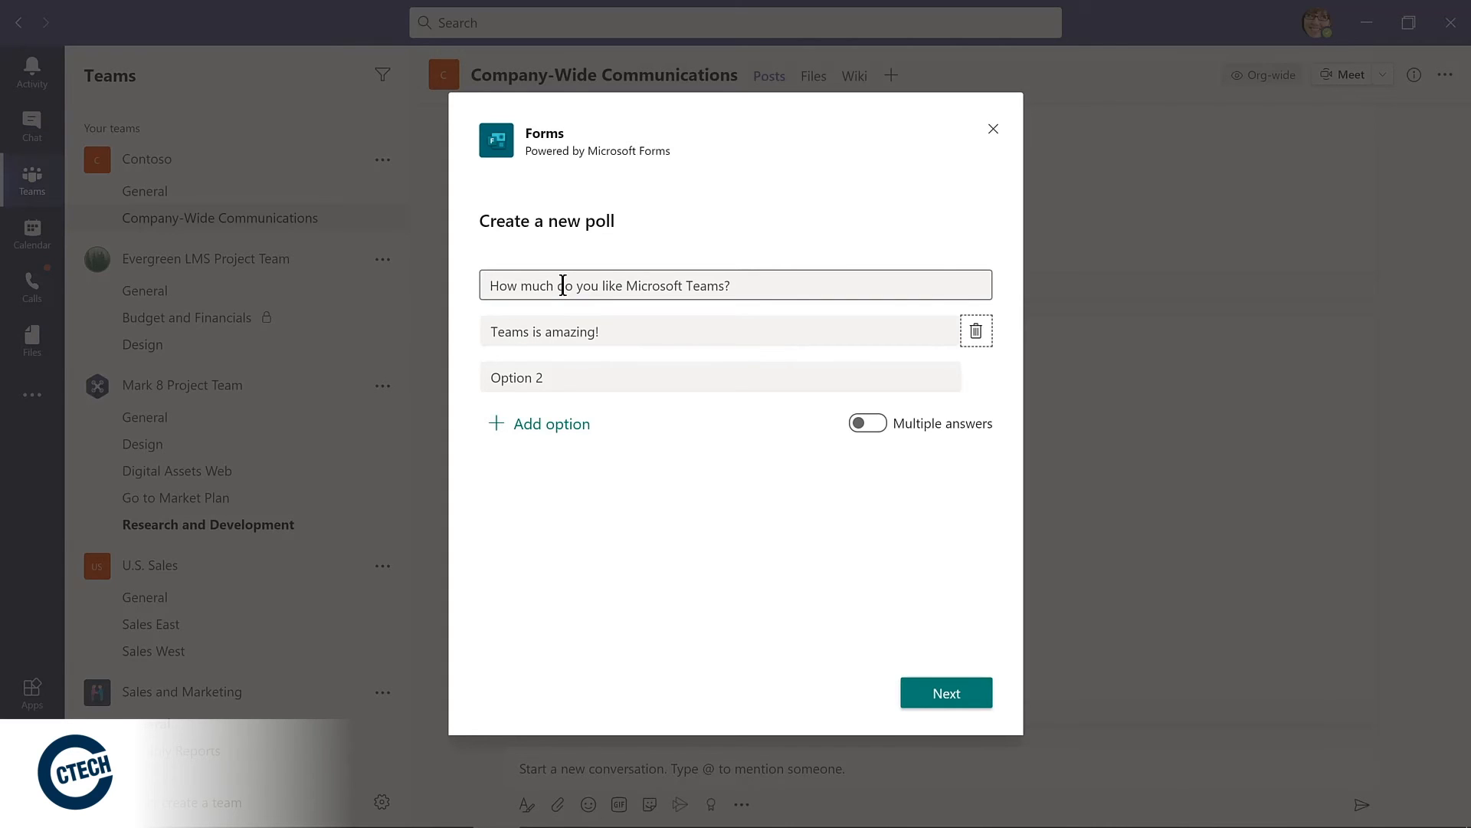
key(Tab)
text(Such a big time saver!)
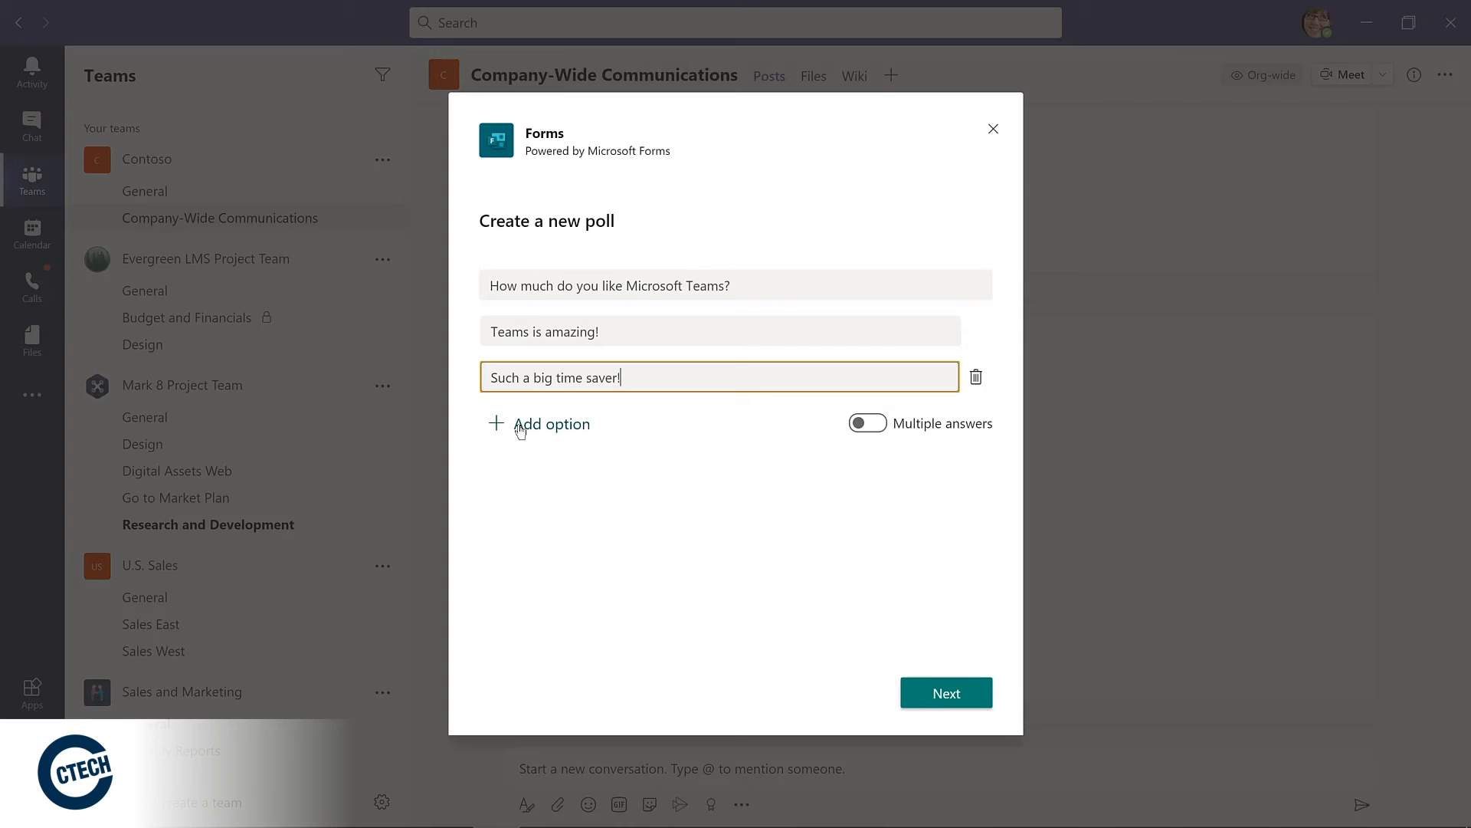
click(937, 699)
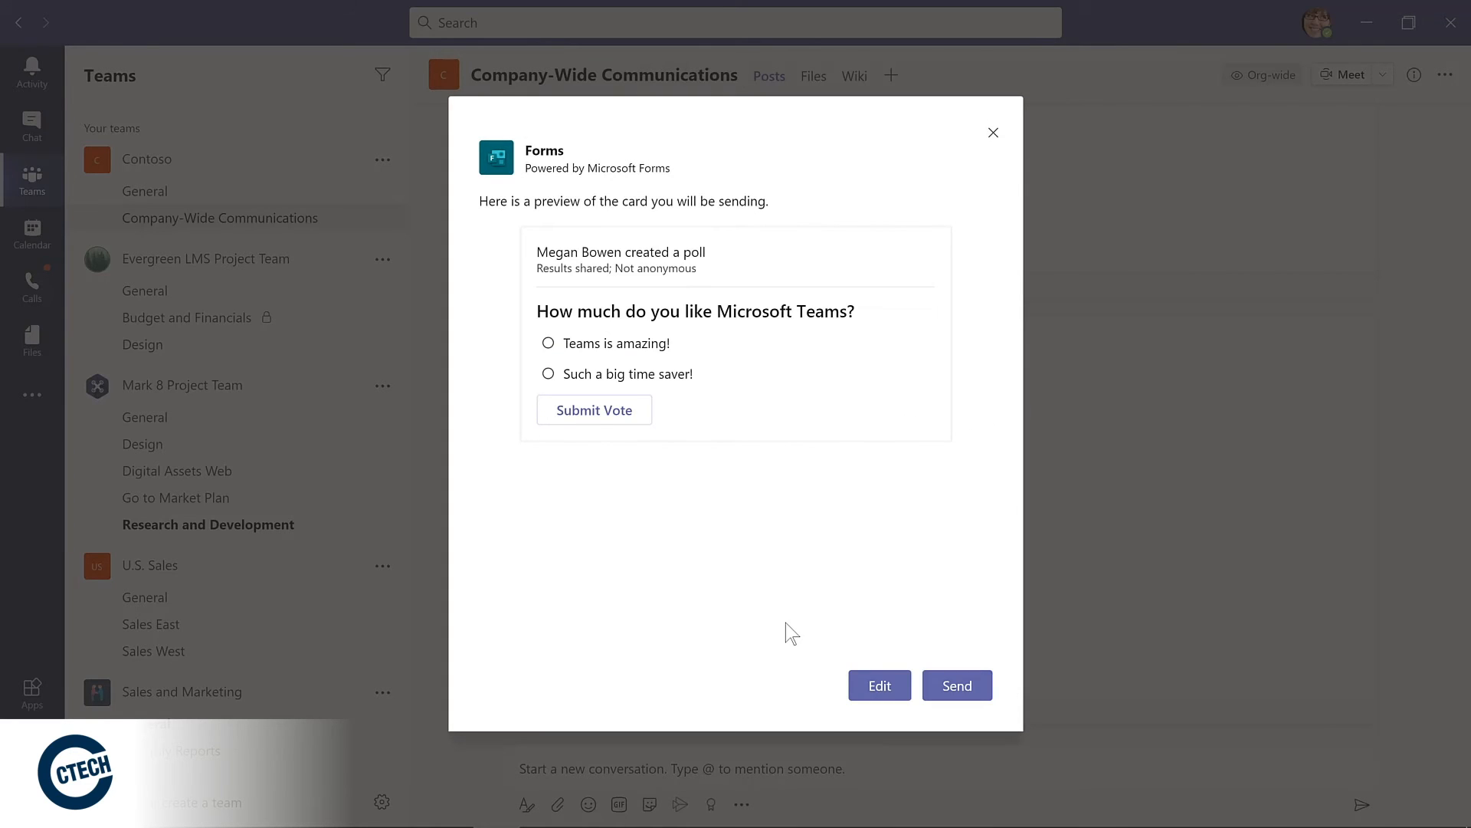
click(959, 693)
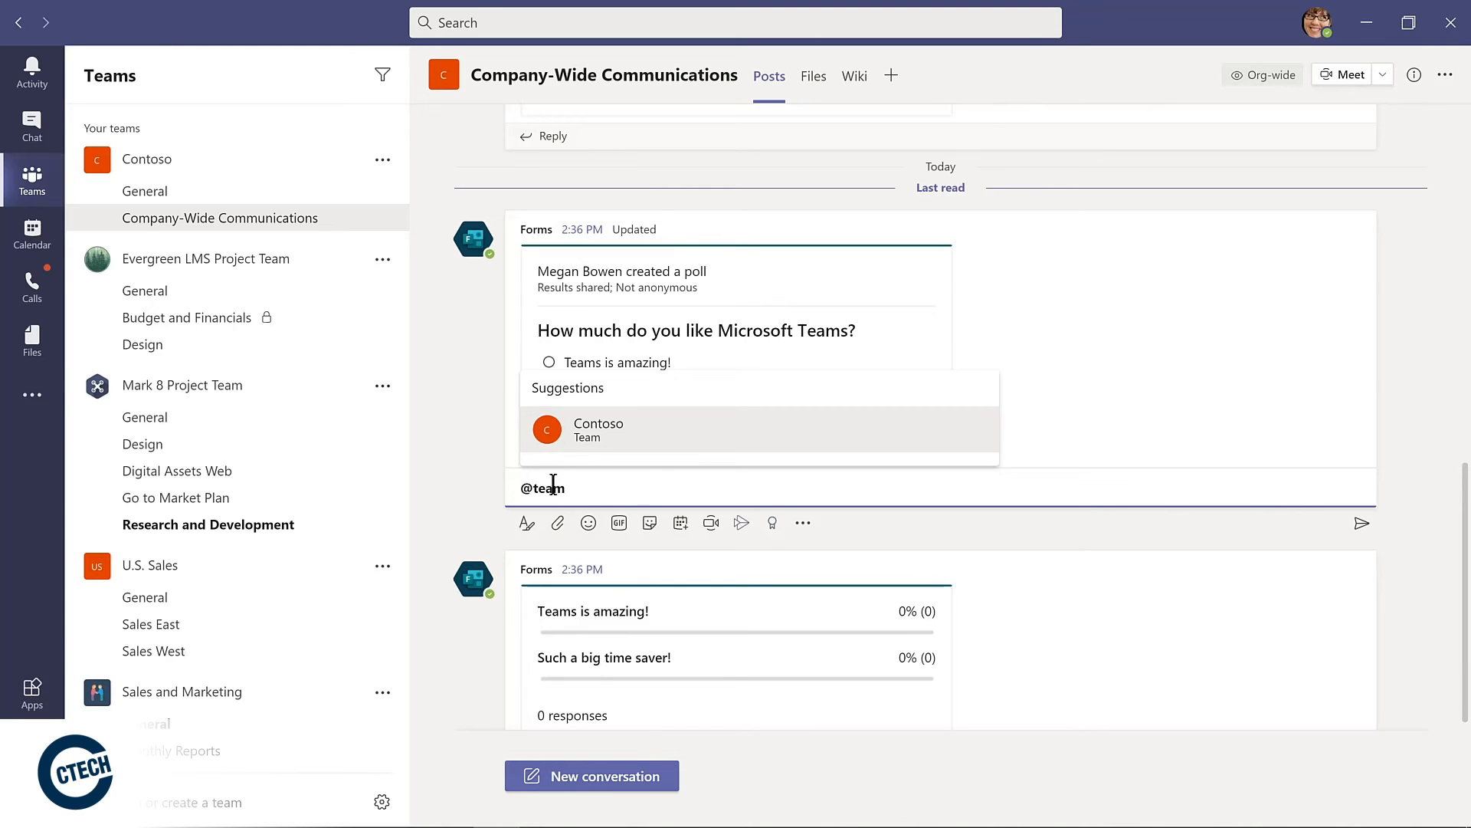
Reply to the new poll with a mention of the Contoso team and the text "Please complete this poll by Friday!".
key(Return)
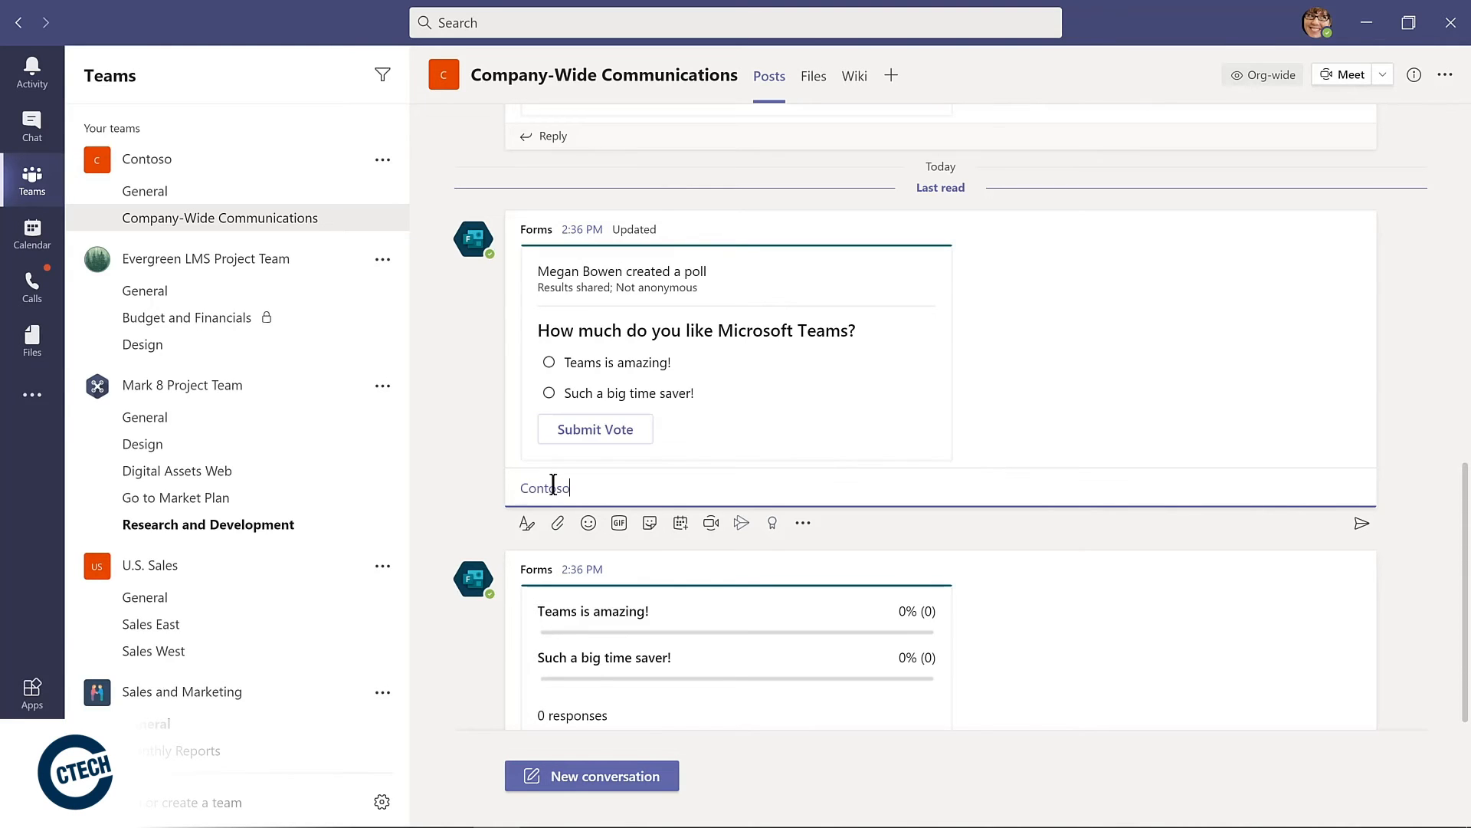
text(Please complete this poll by Friday!)
key(Return)
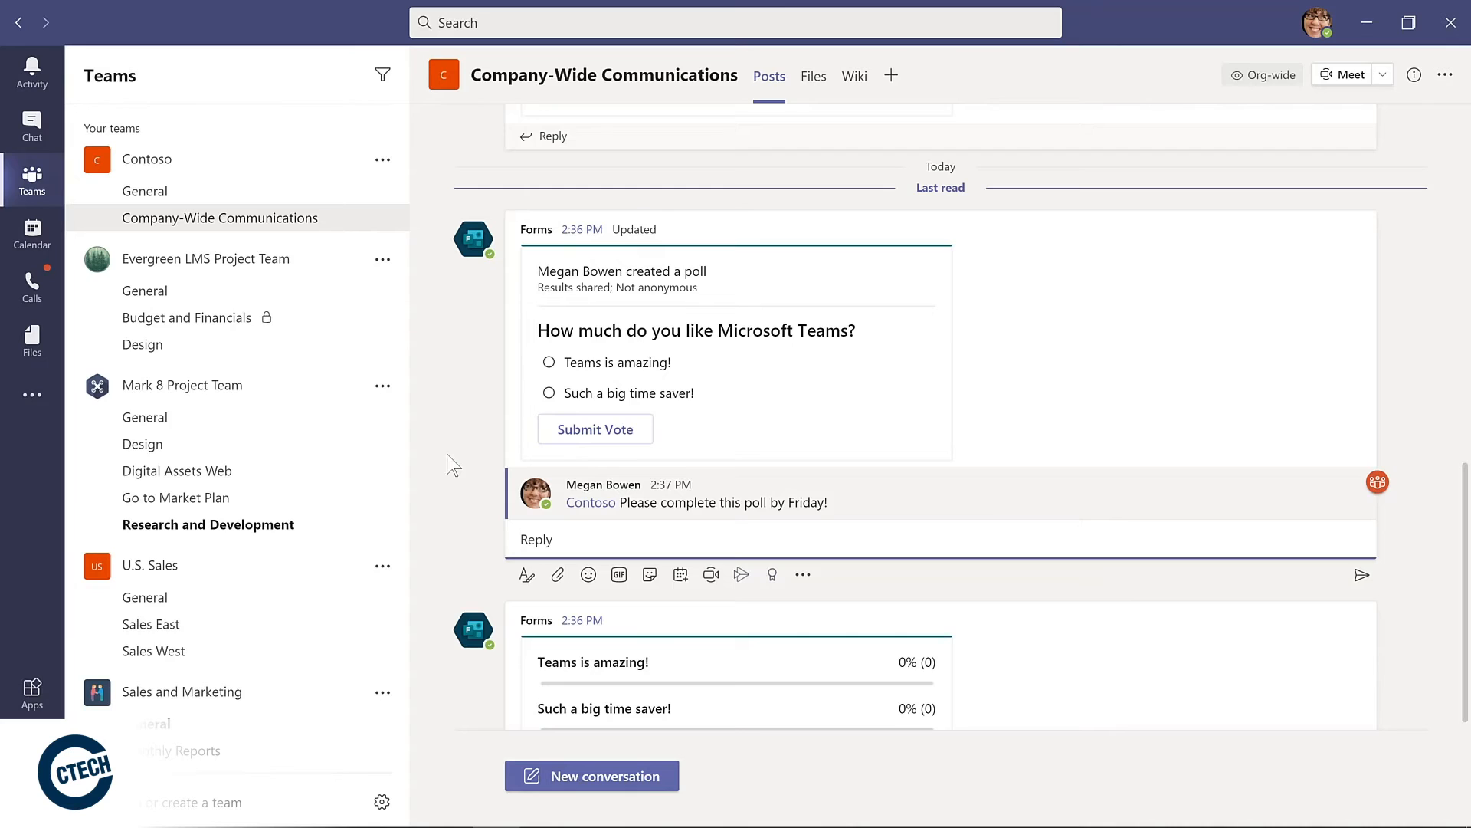
Try the Dark theme in the general settings and close the settings.
click(1319, 24)
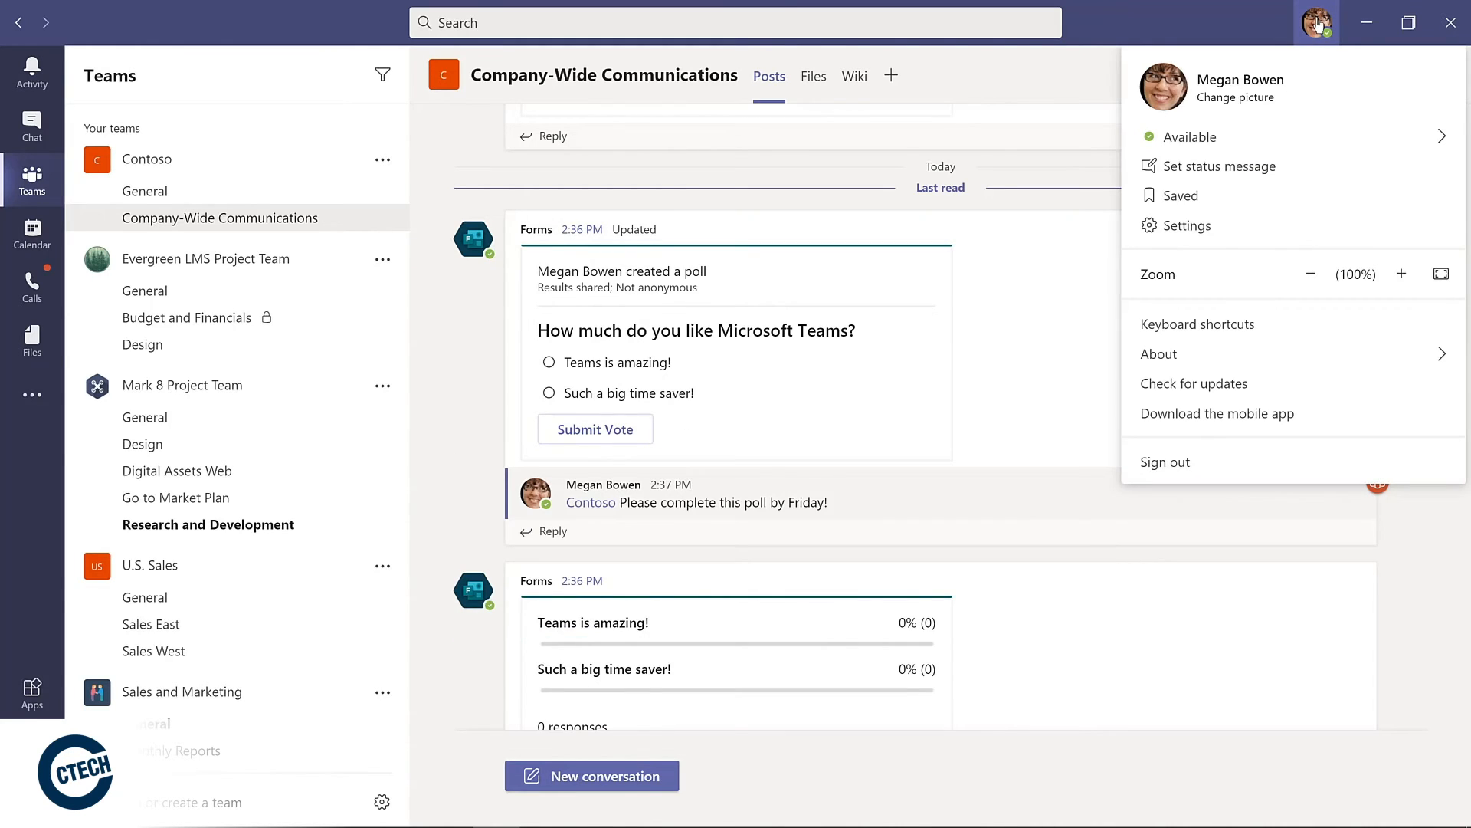
click(1195, 230)
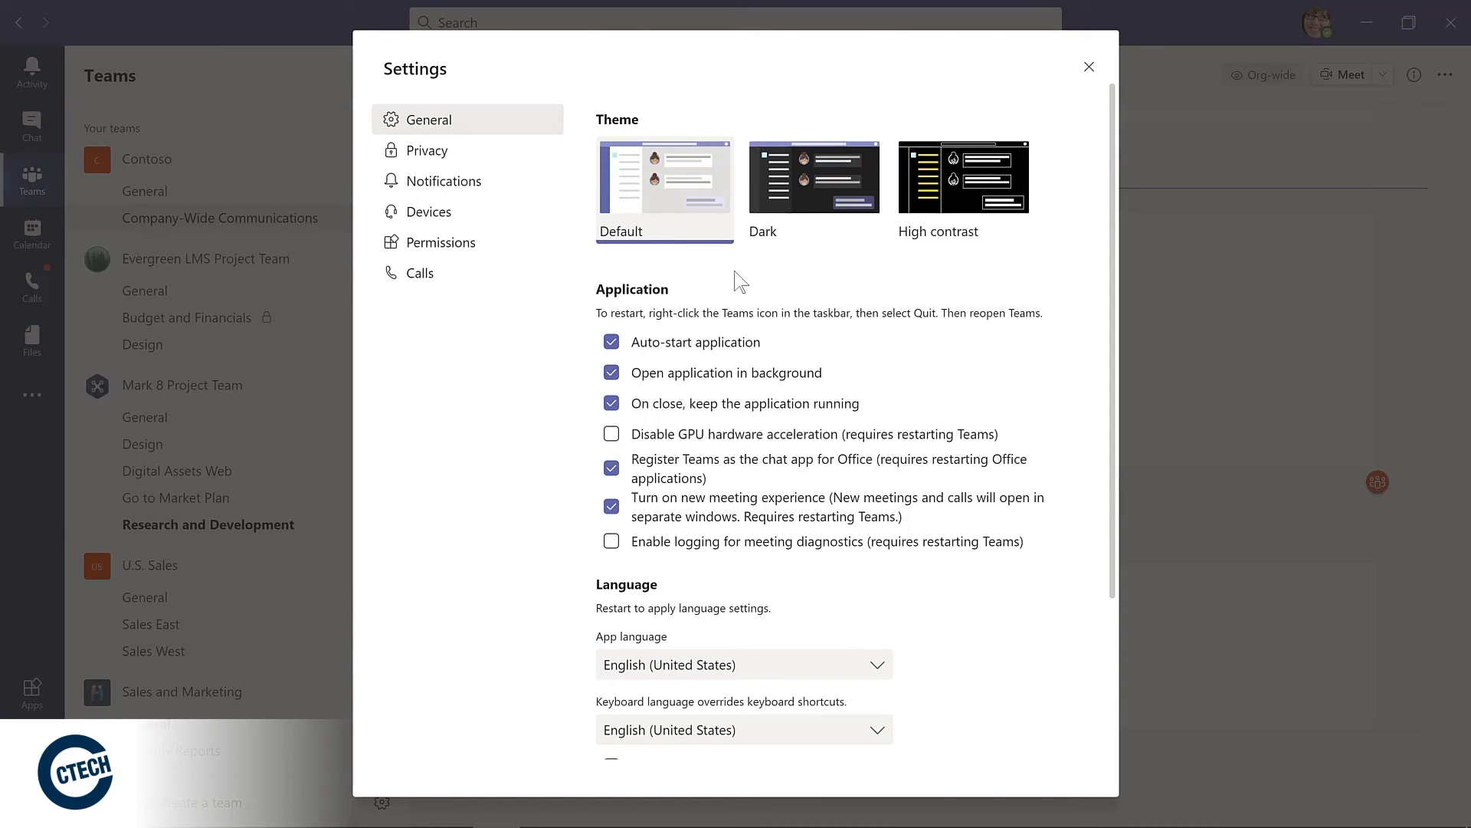
click(814, 184)
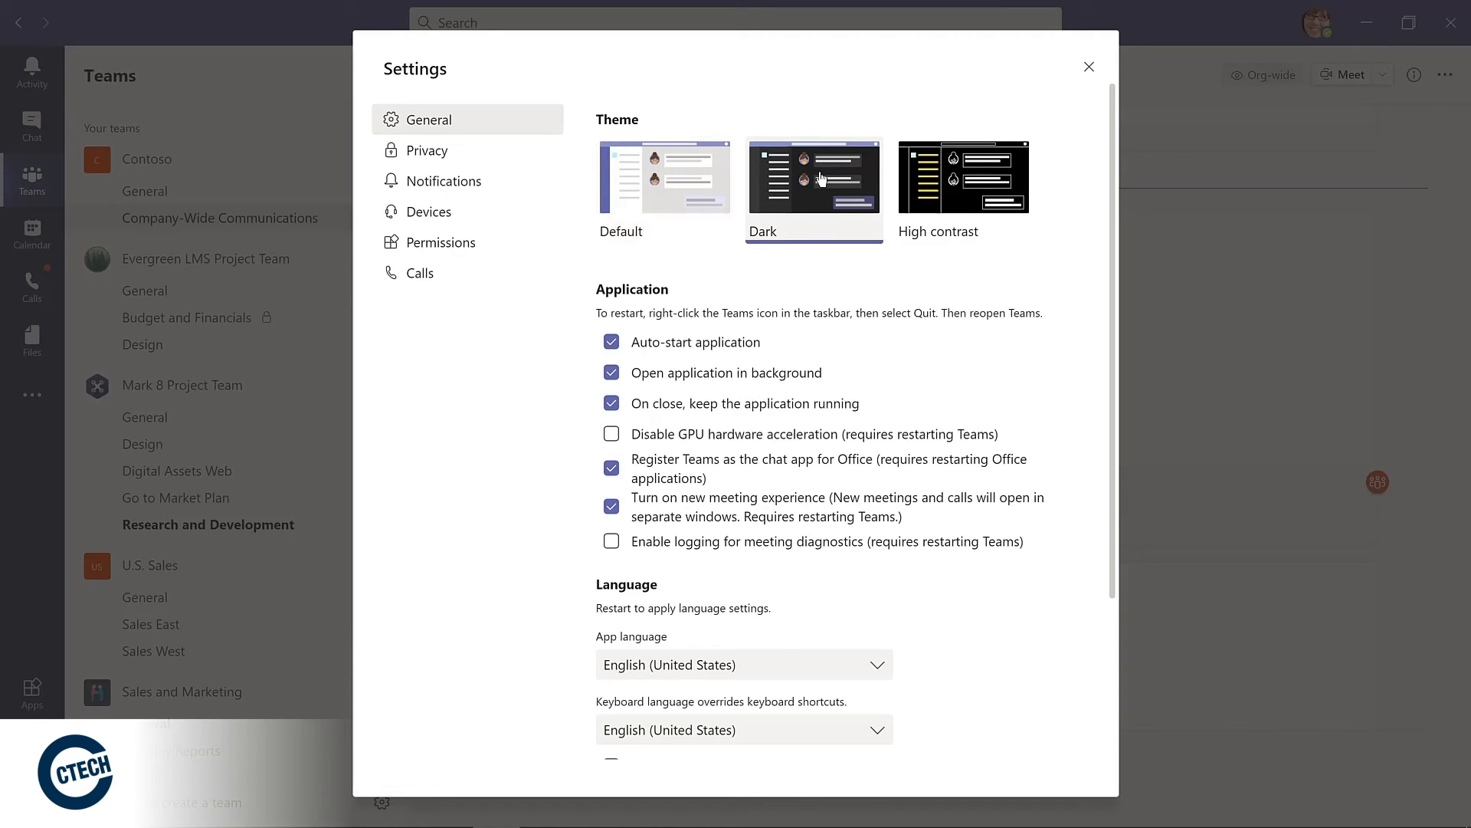
click(1089, 68)
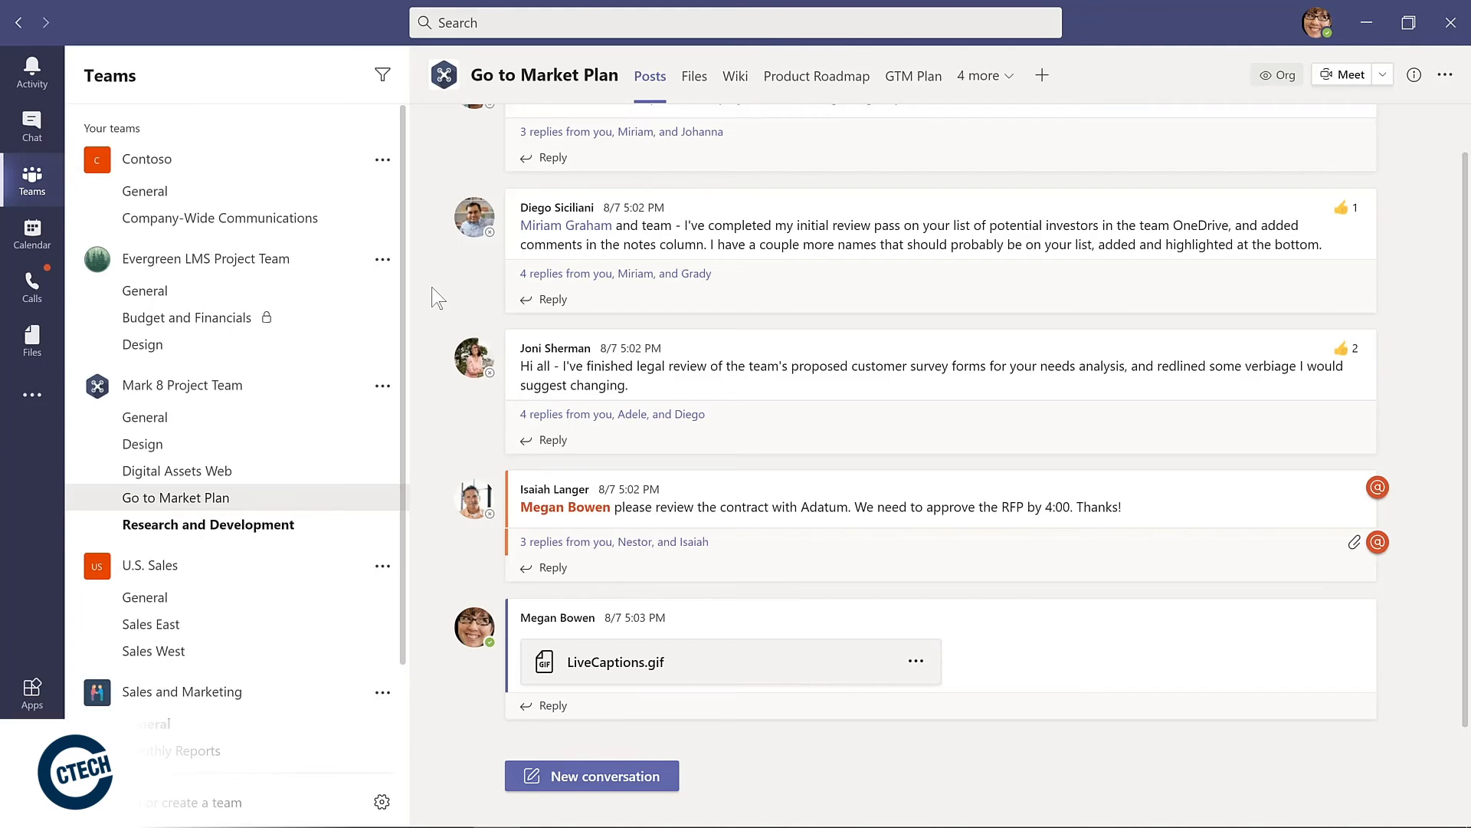
Save the Go to Market Plan messages about the potential investors list and the legal review of the customer survey forms.
mouse_move(1053, 224)
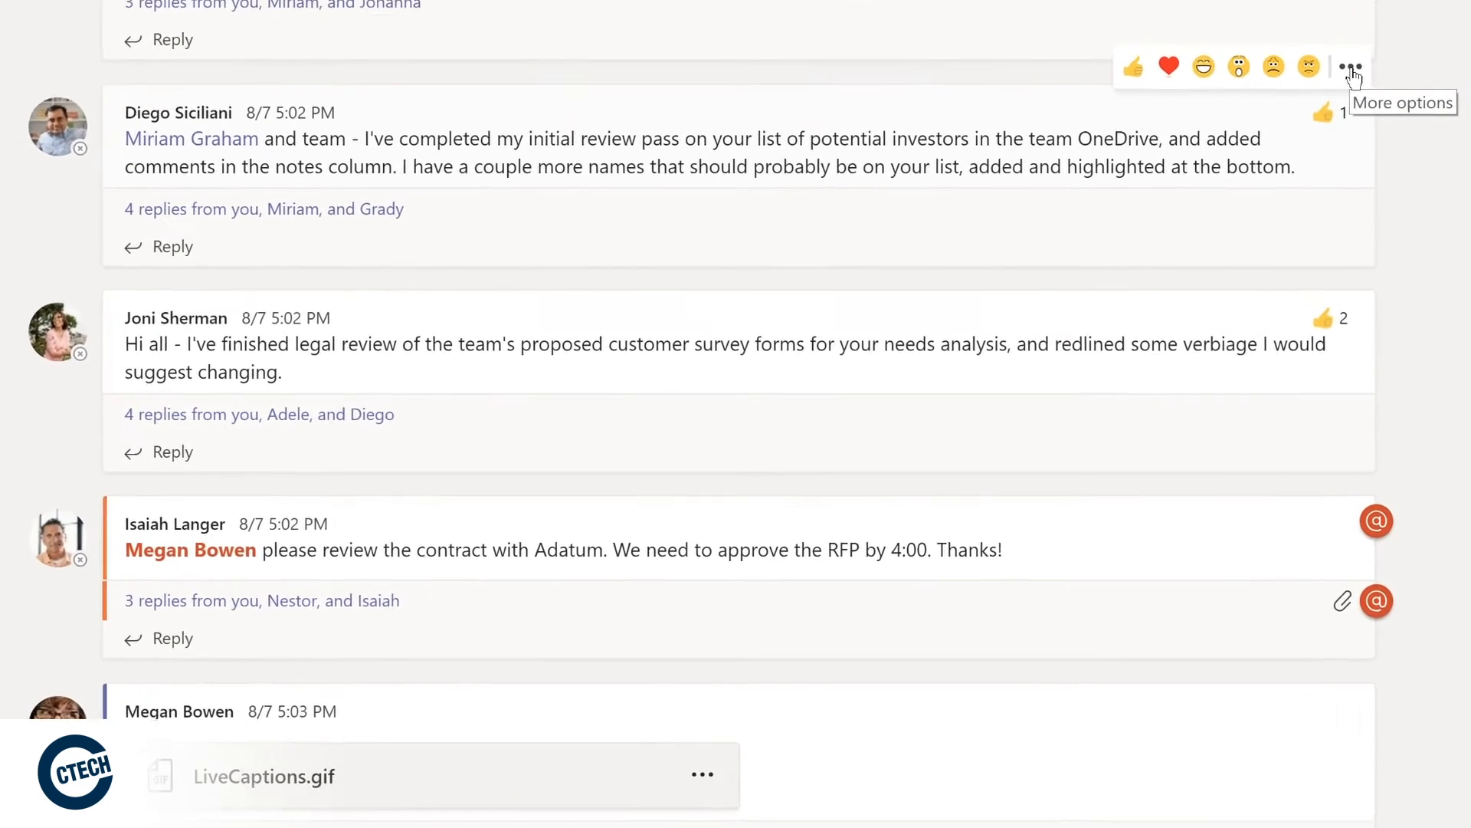
click(1360, 178)
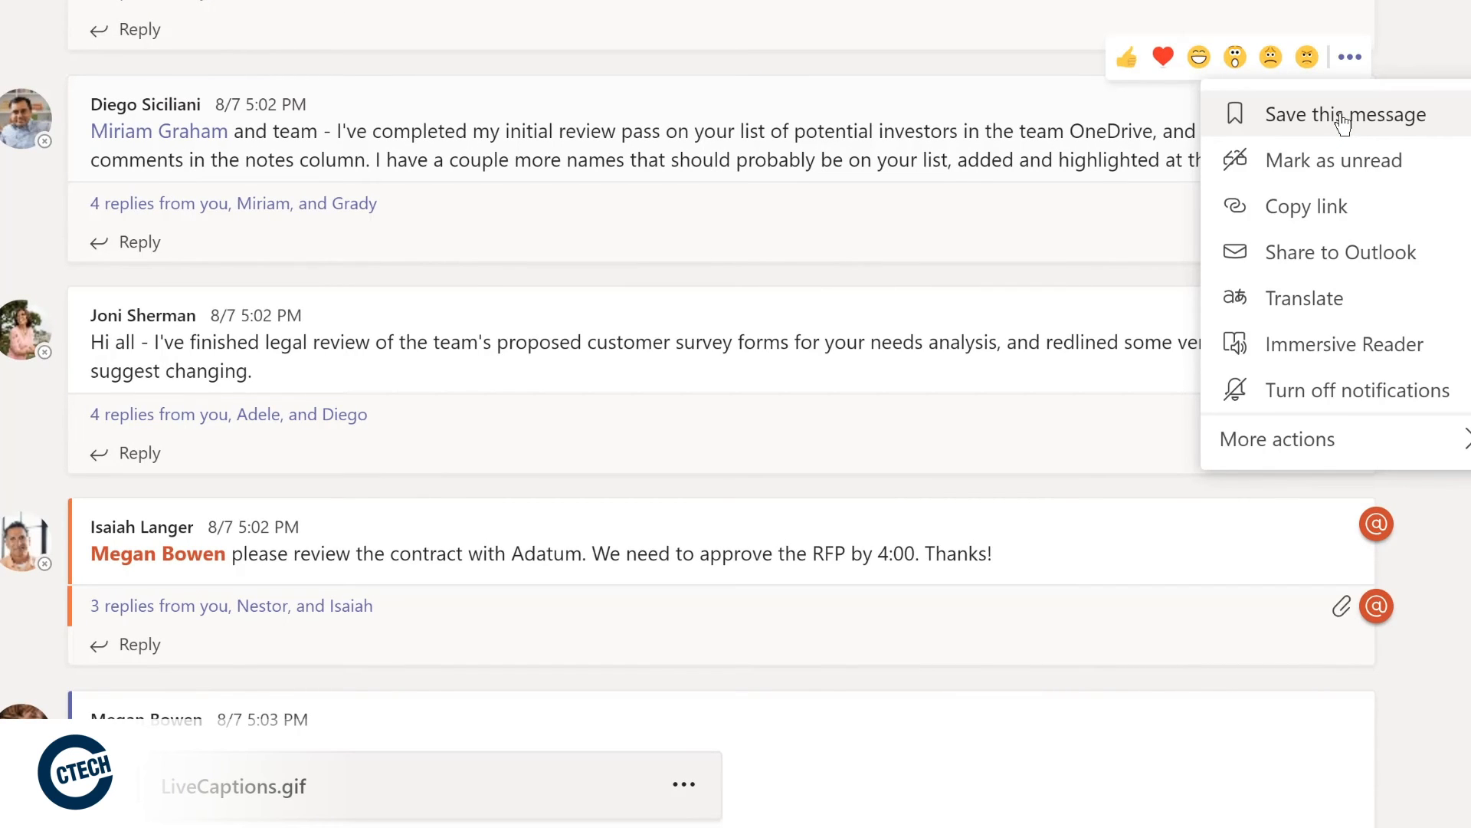
click(1342, 123)
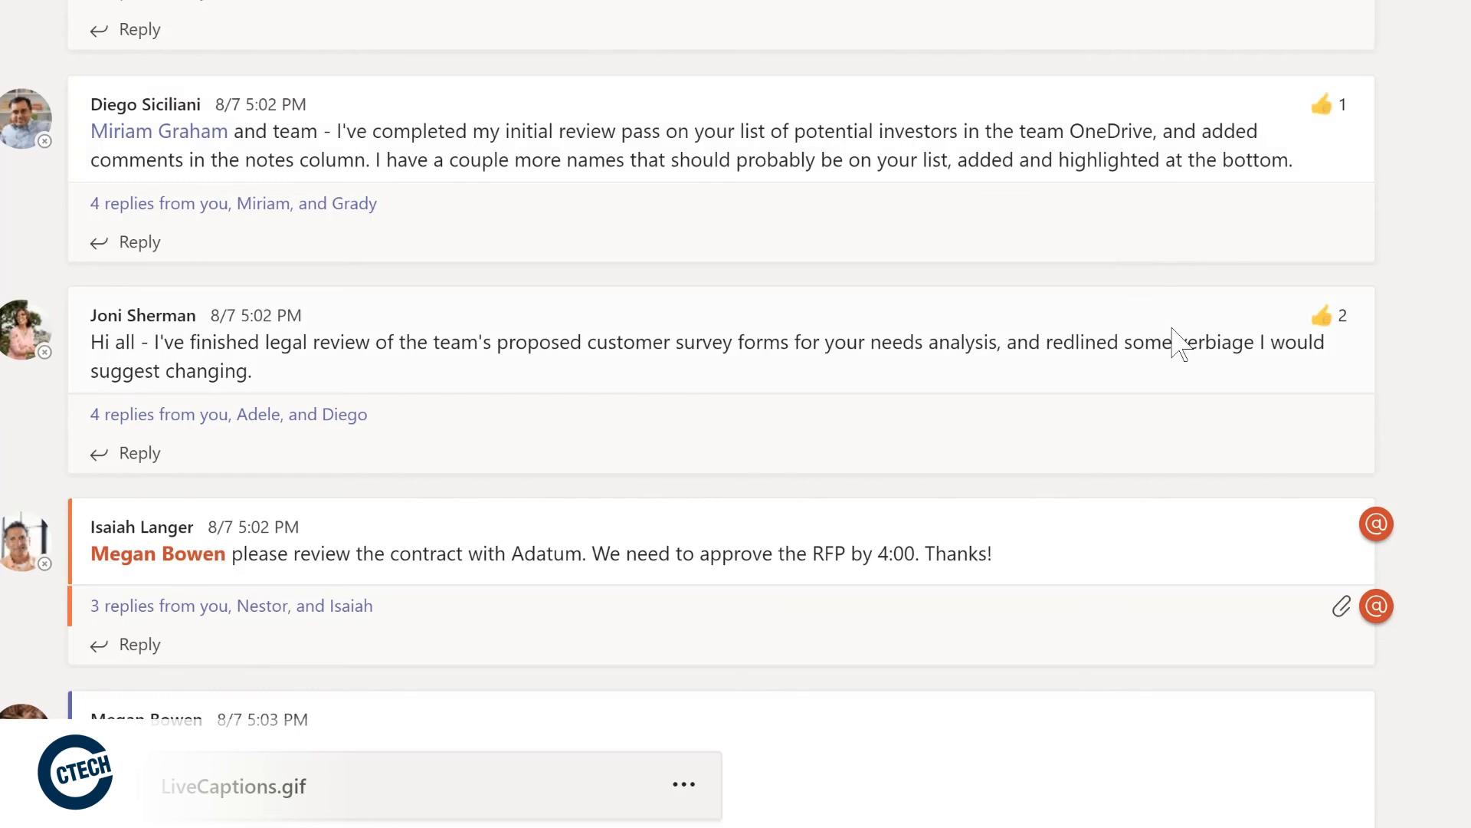
mouse_move(1178, 344)
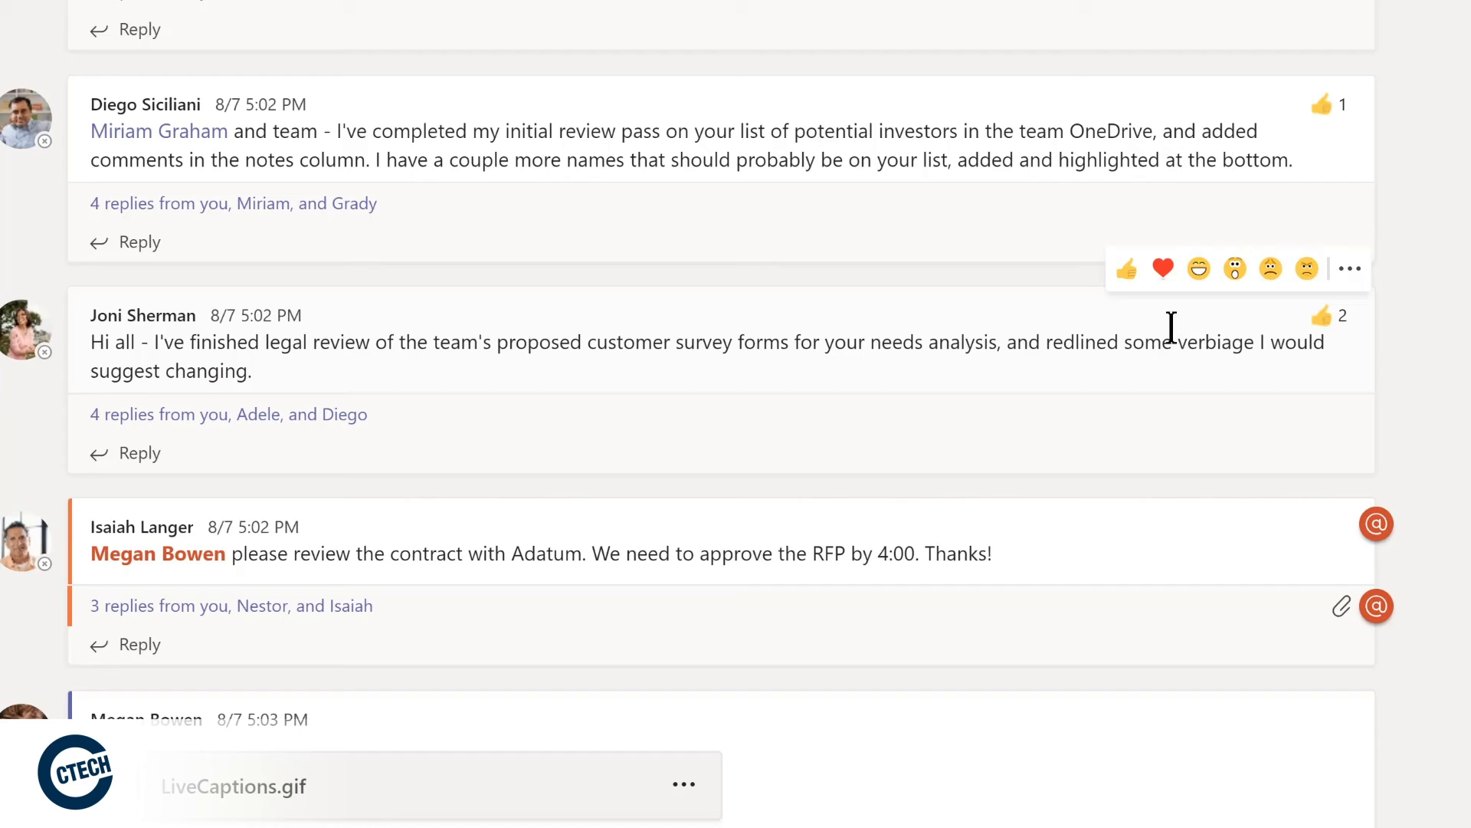
click(1351, 271)
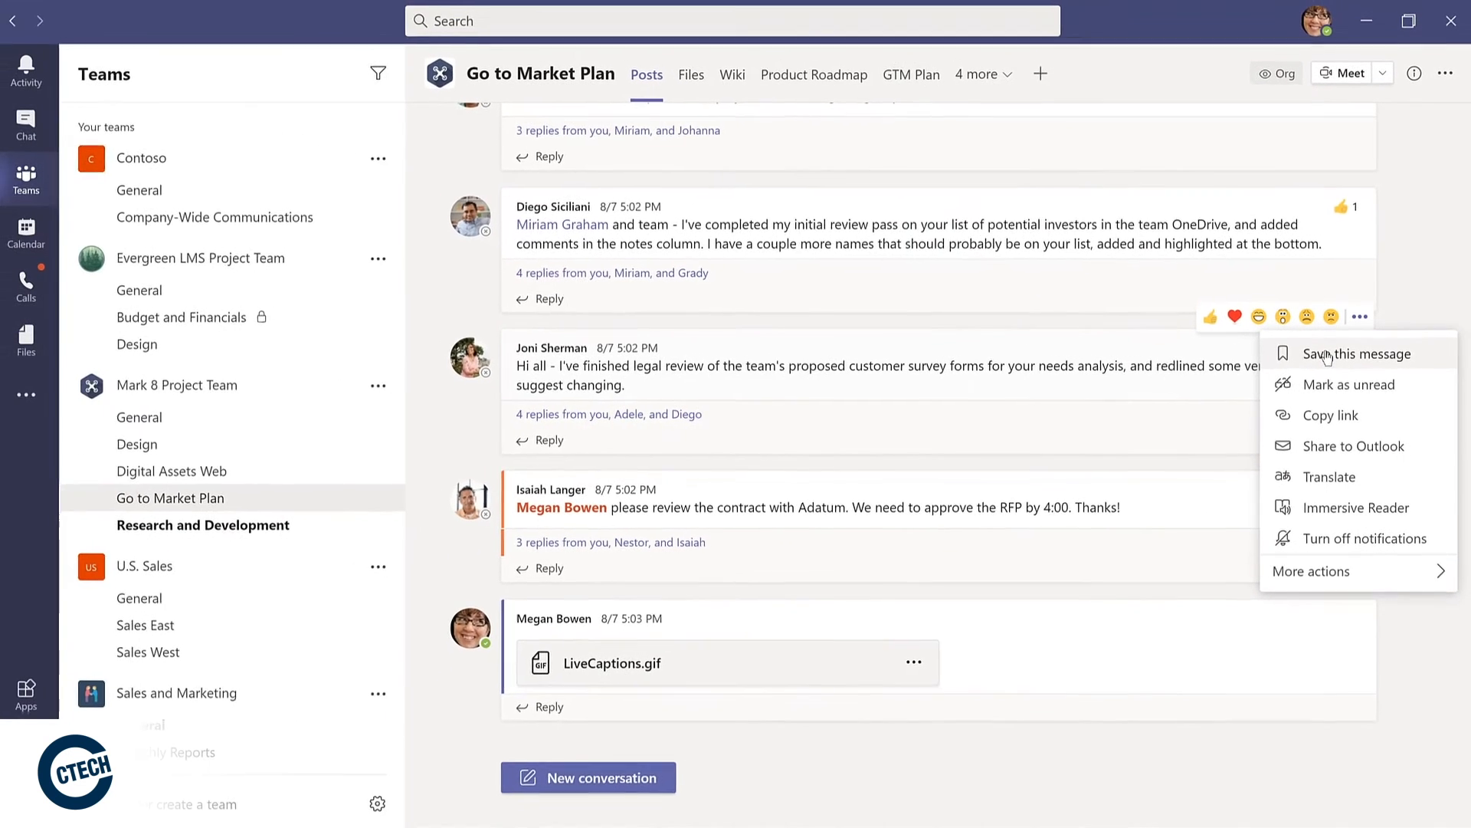
click(1326, 355)
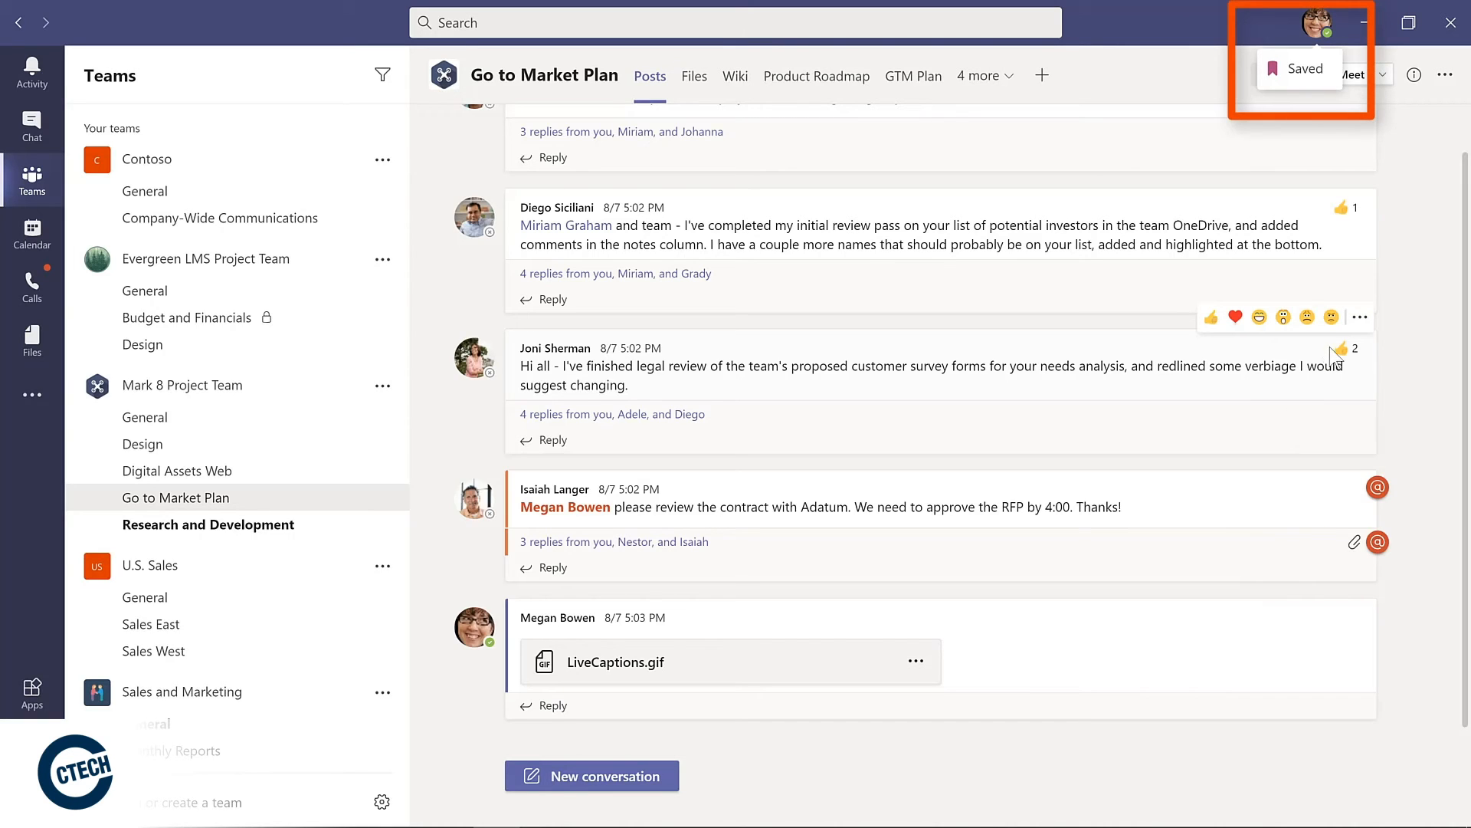
mouse_move(1332, 351)
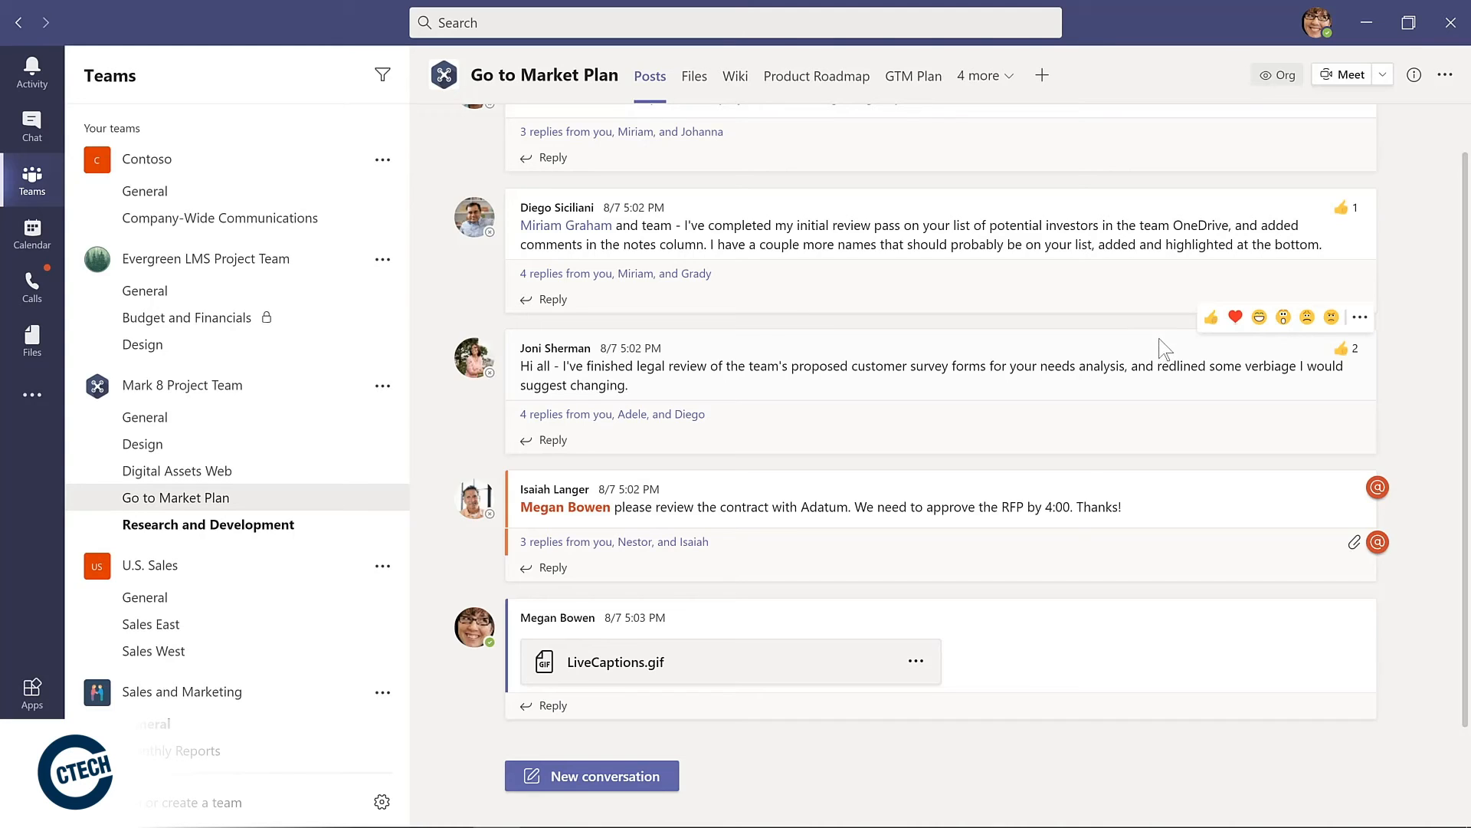
View the list of saved messages and open the saved message about the potential investors list.
click(1319, 25)
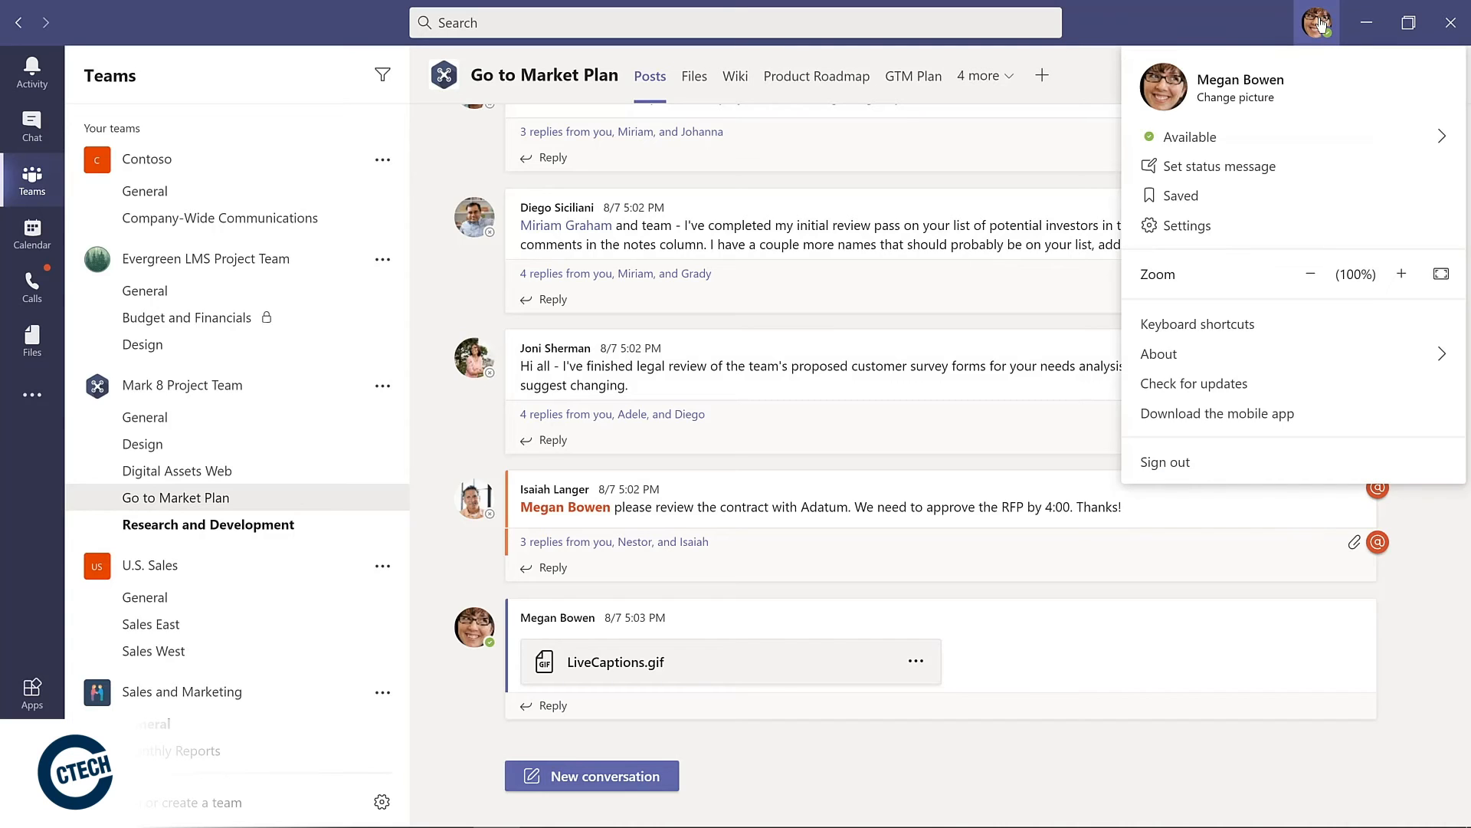
click(1193, 201)
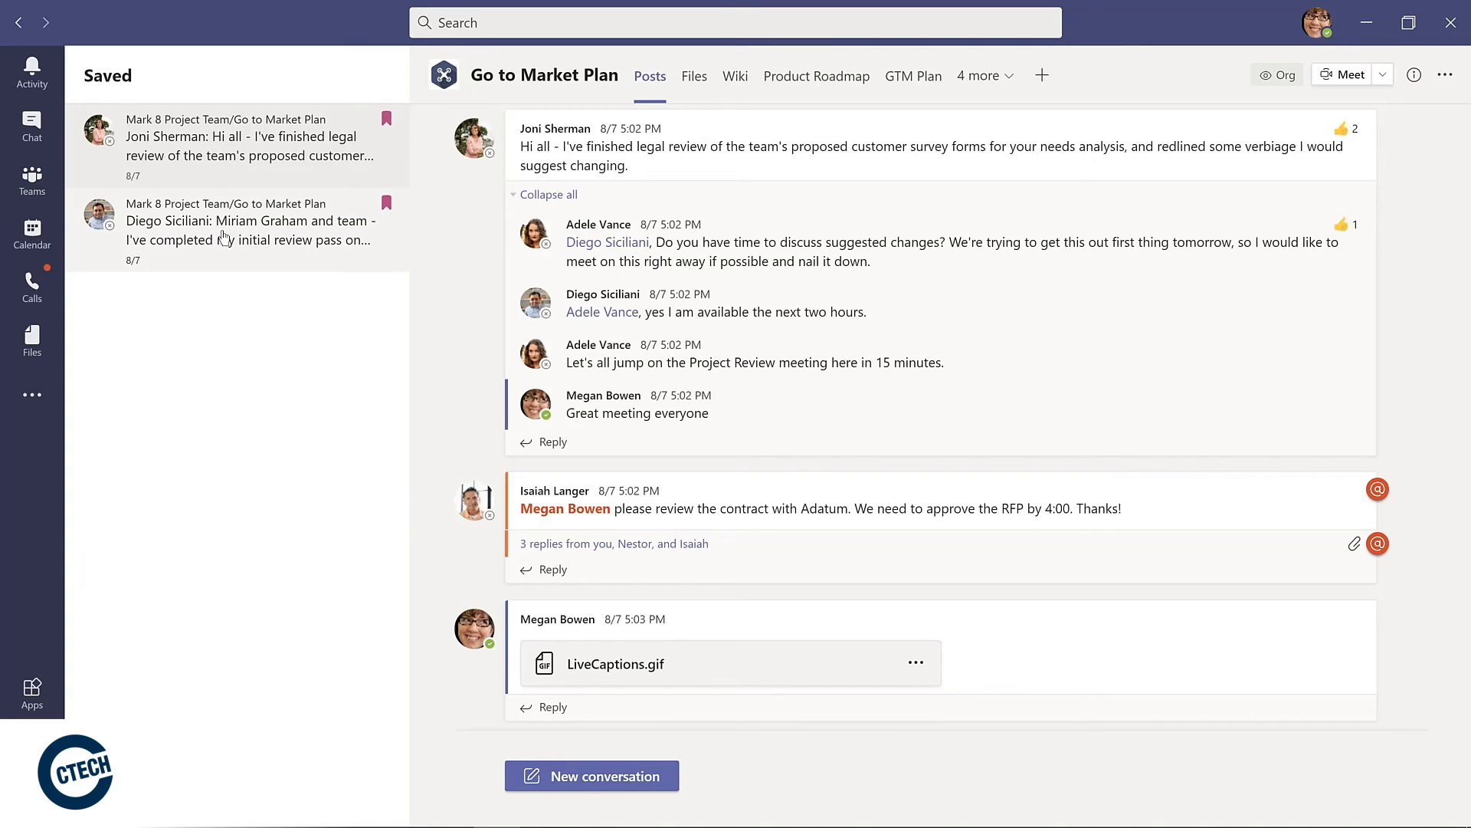
click(337, 221)
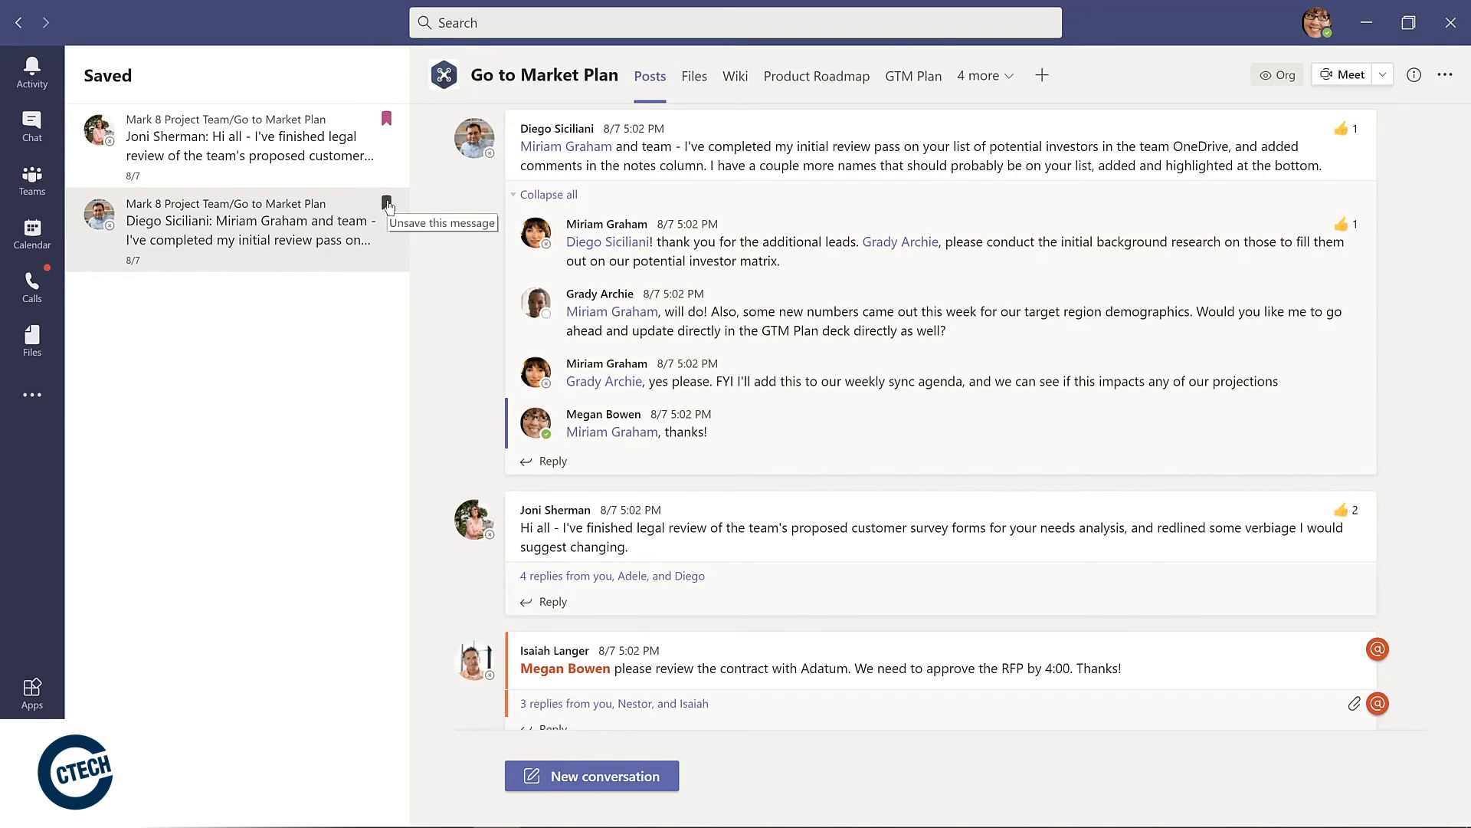
click(387, 203)
From the Evergreen LMS Project Team's Design channel, open the saved list with the /saved command and unsave the potential investors message.
click(157, 350)
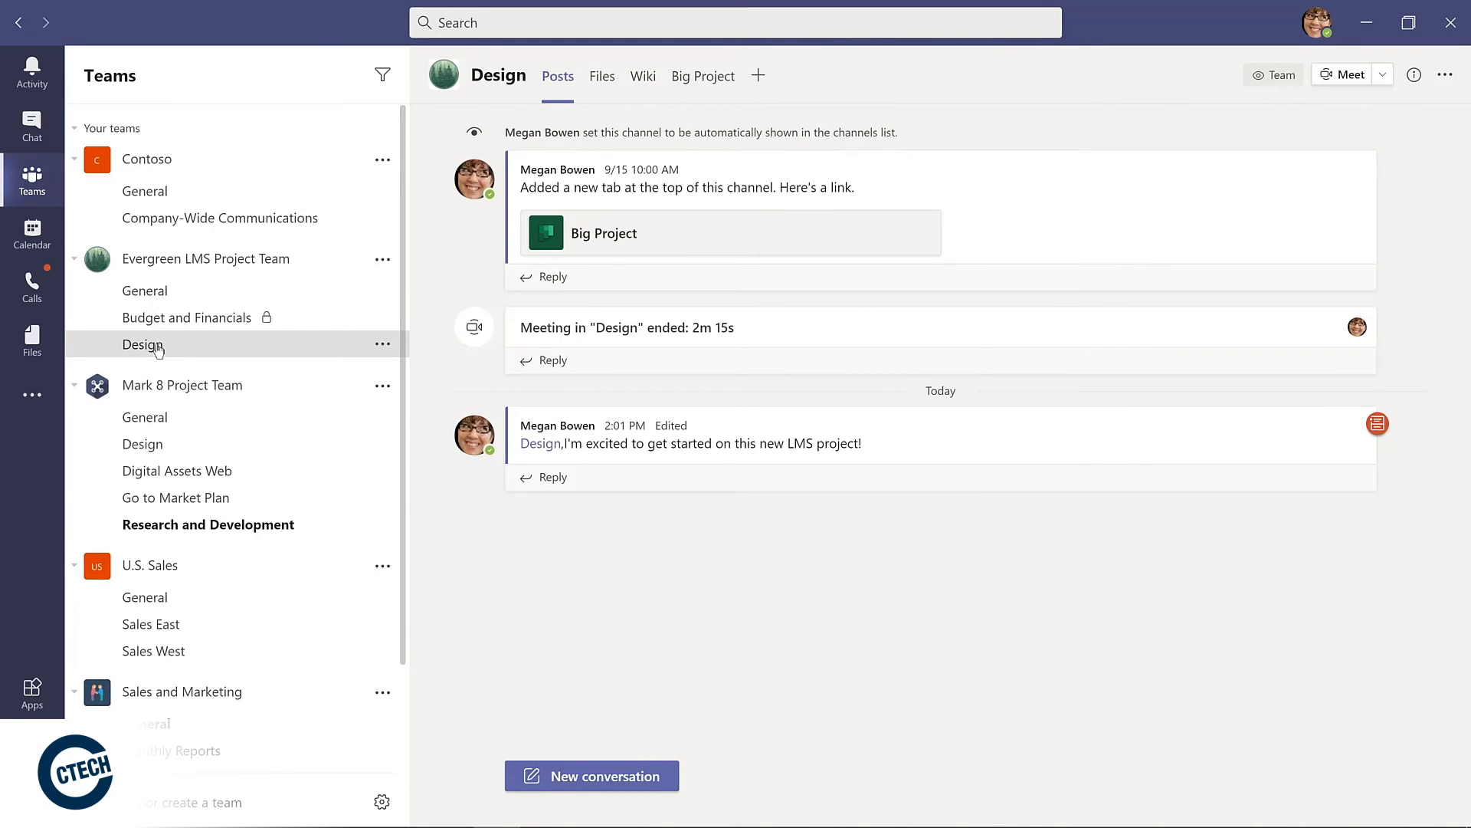
click(517, 21)
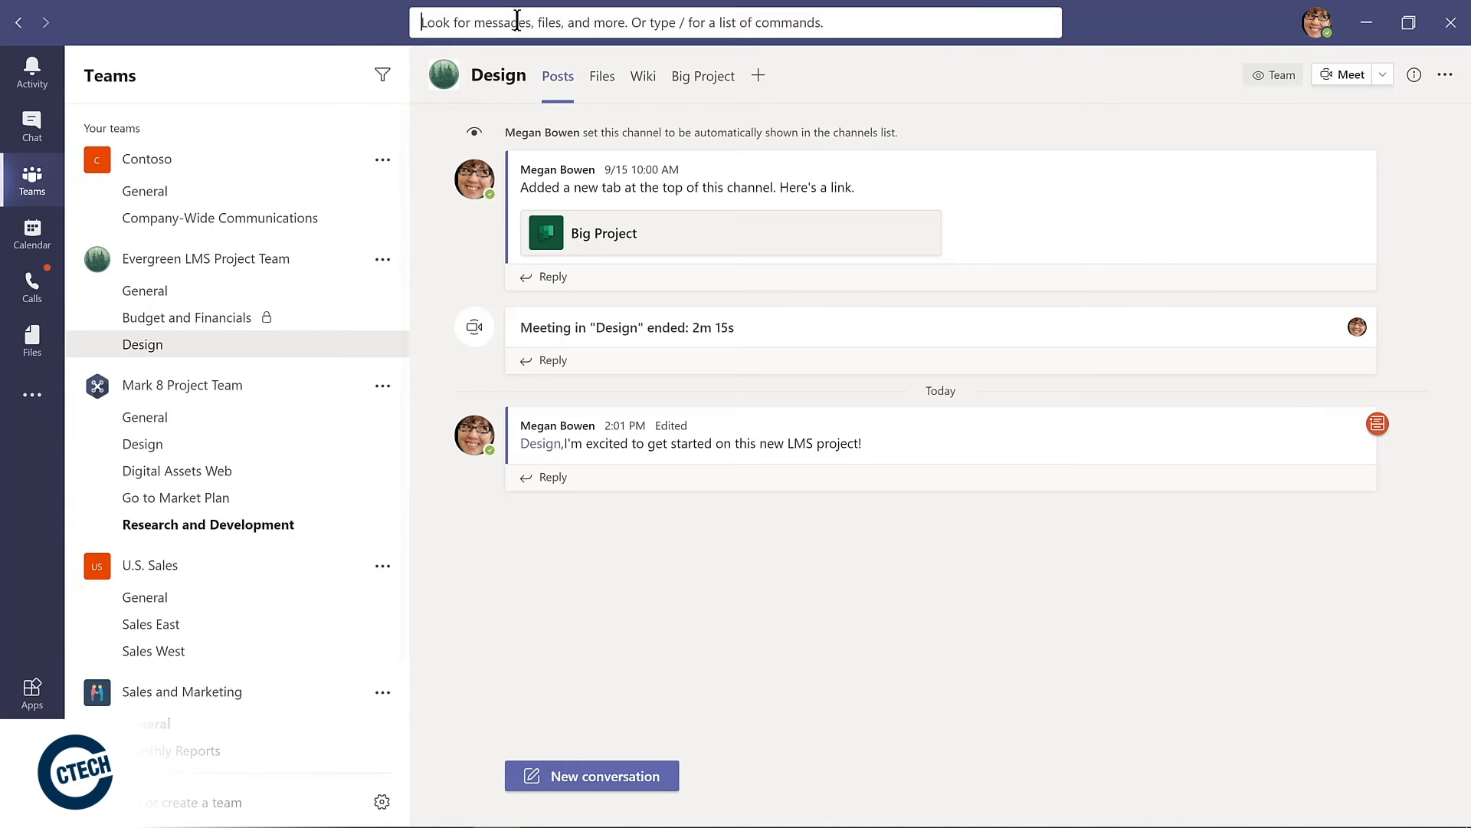
text(/saved)
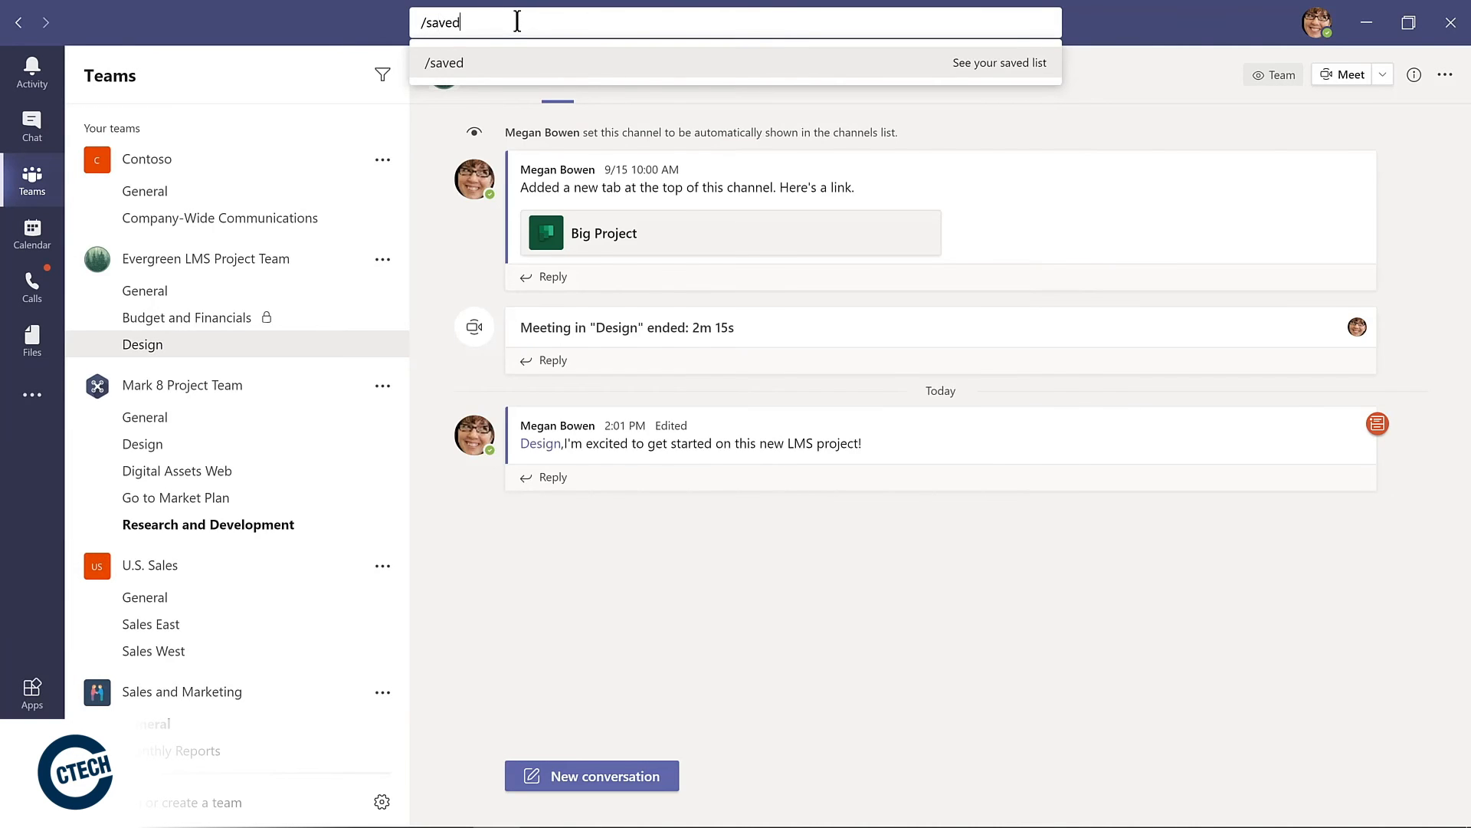
key(Return)
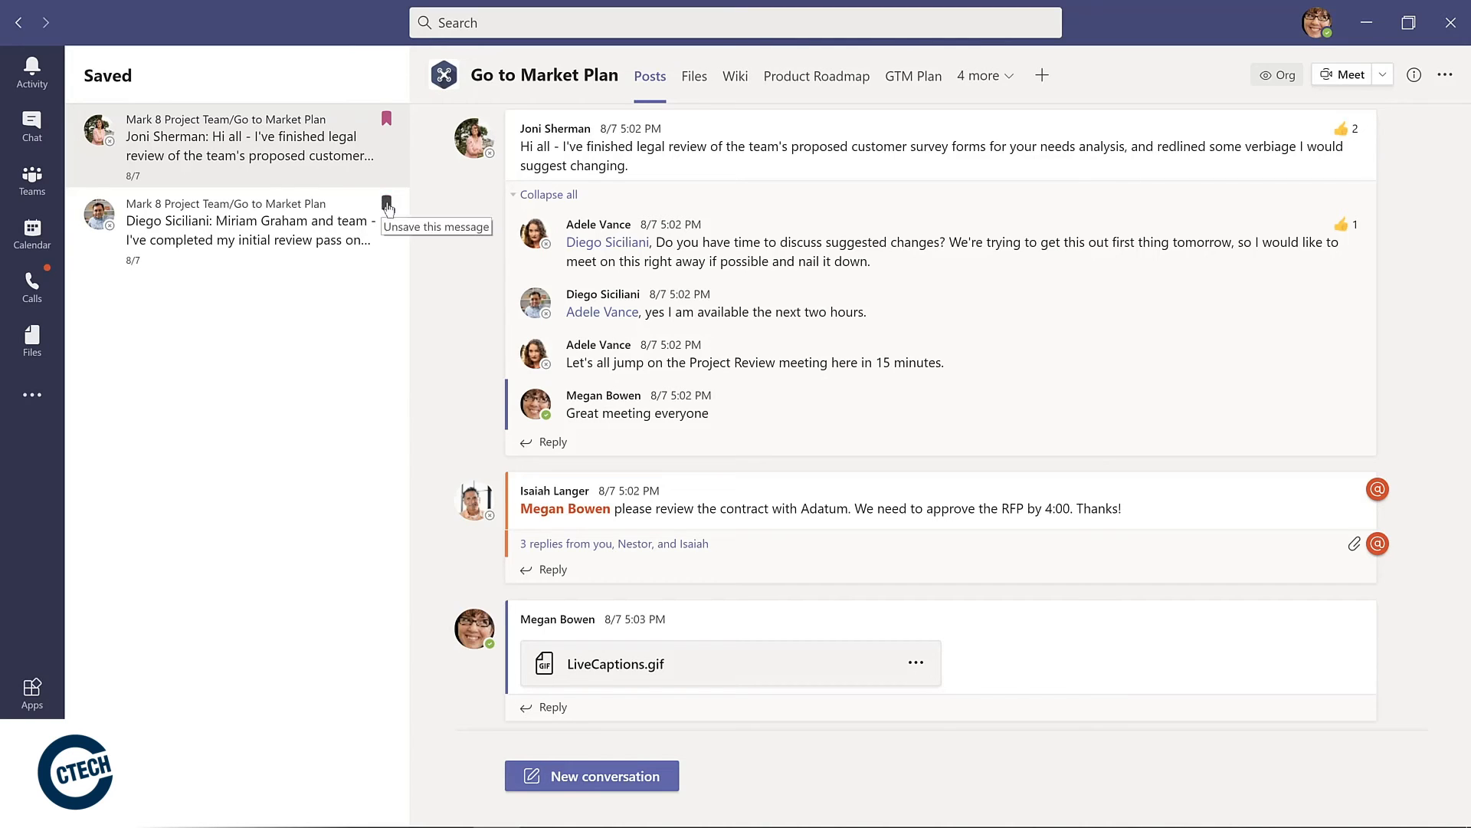
click(387, 204)
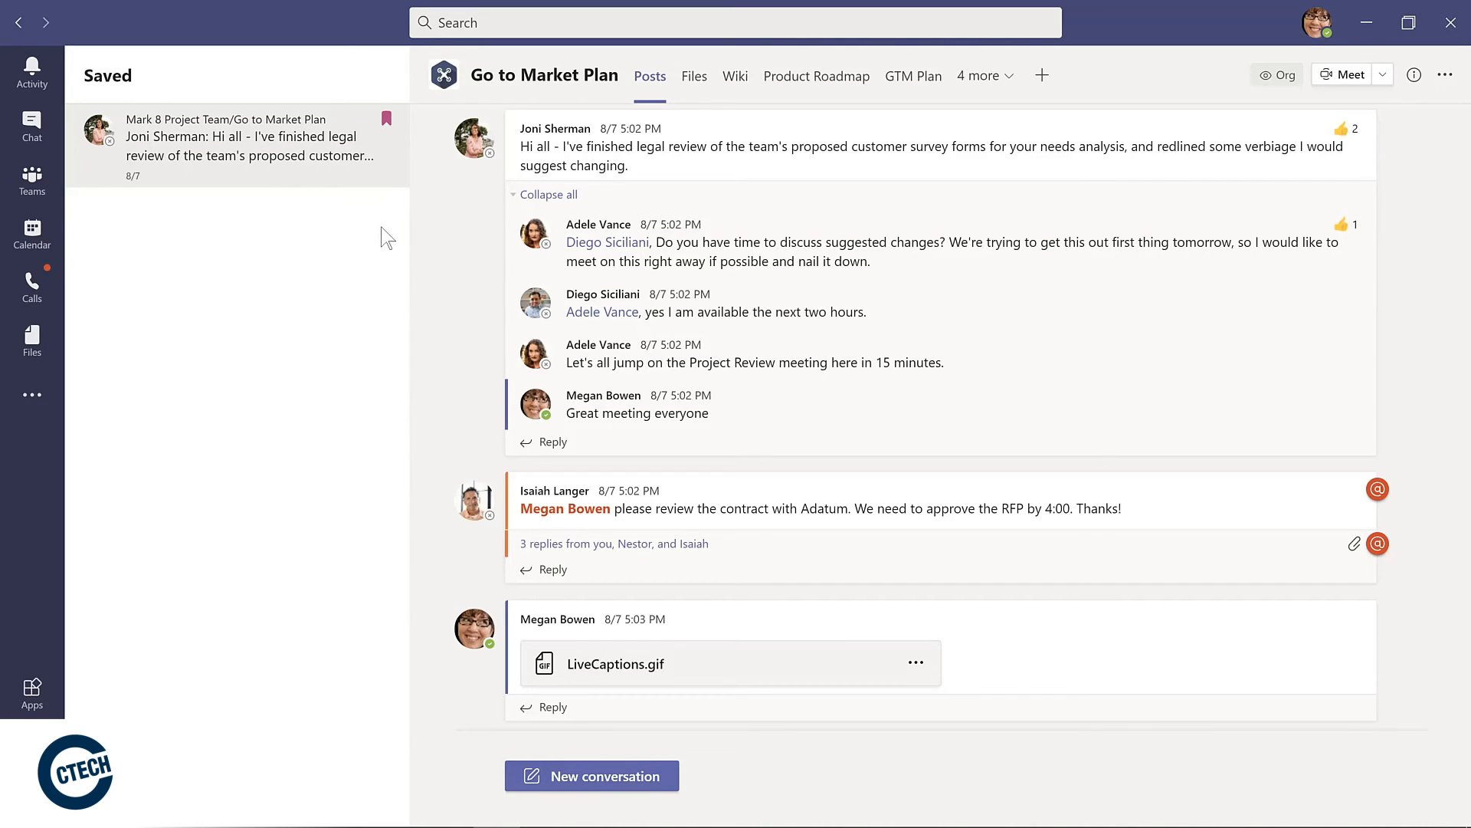
Save the message about reviewing the Adatum contract in the Go to Market Plan channel, and unsave it from its options.
click(50, 184)
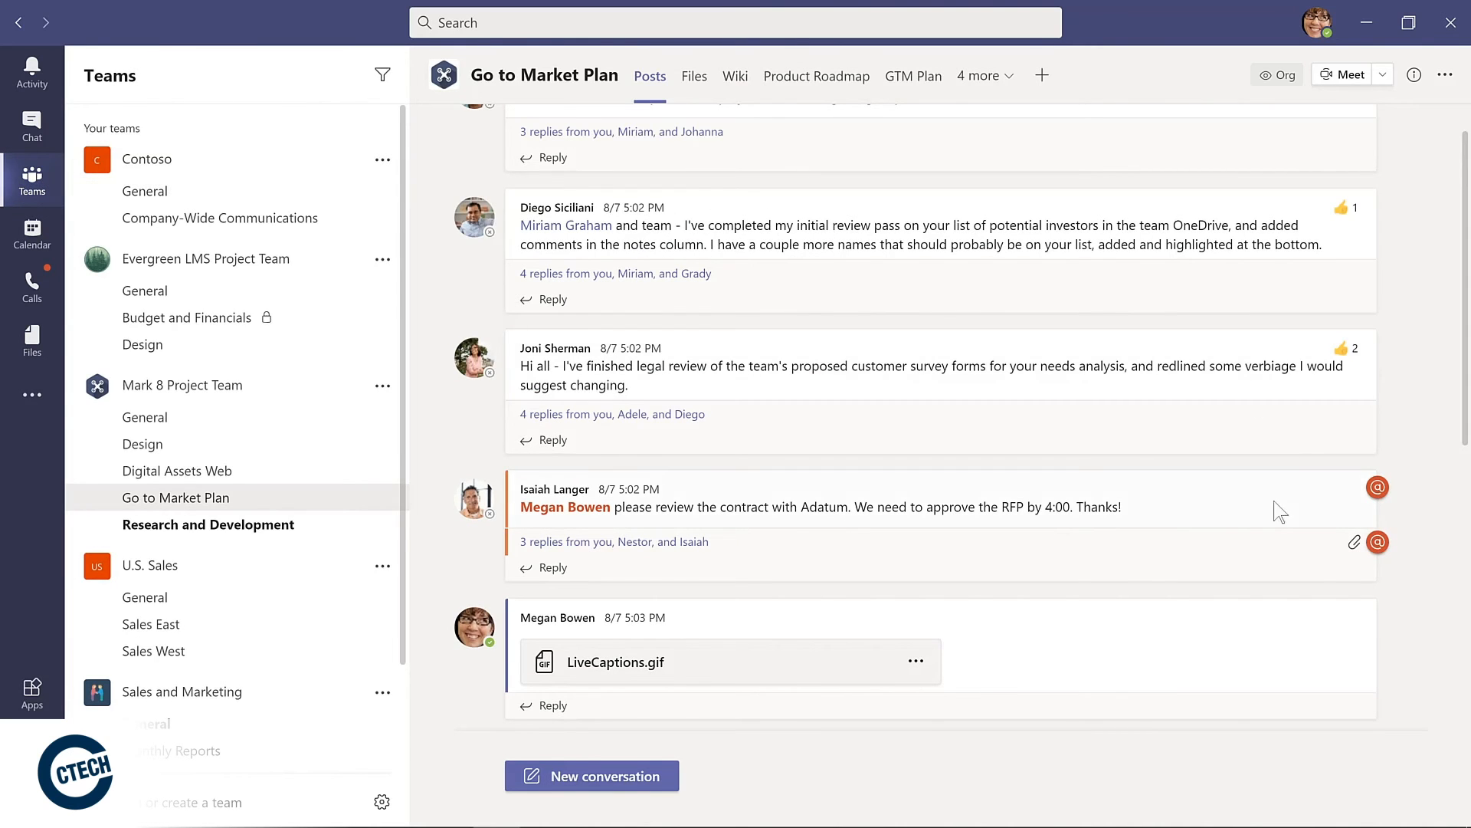
click(1359, 459)
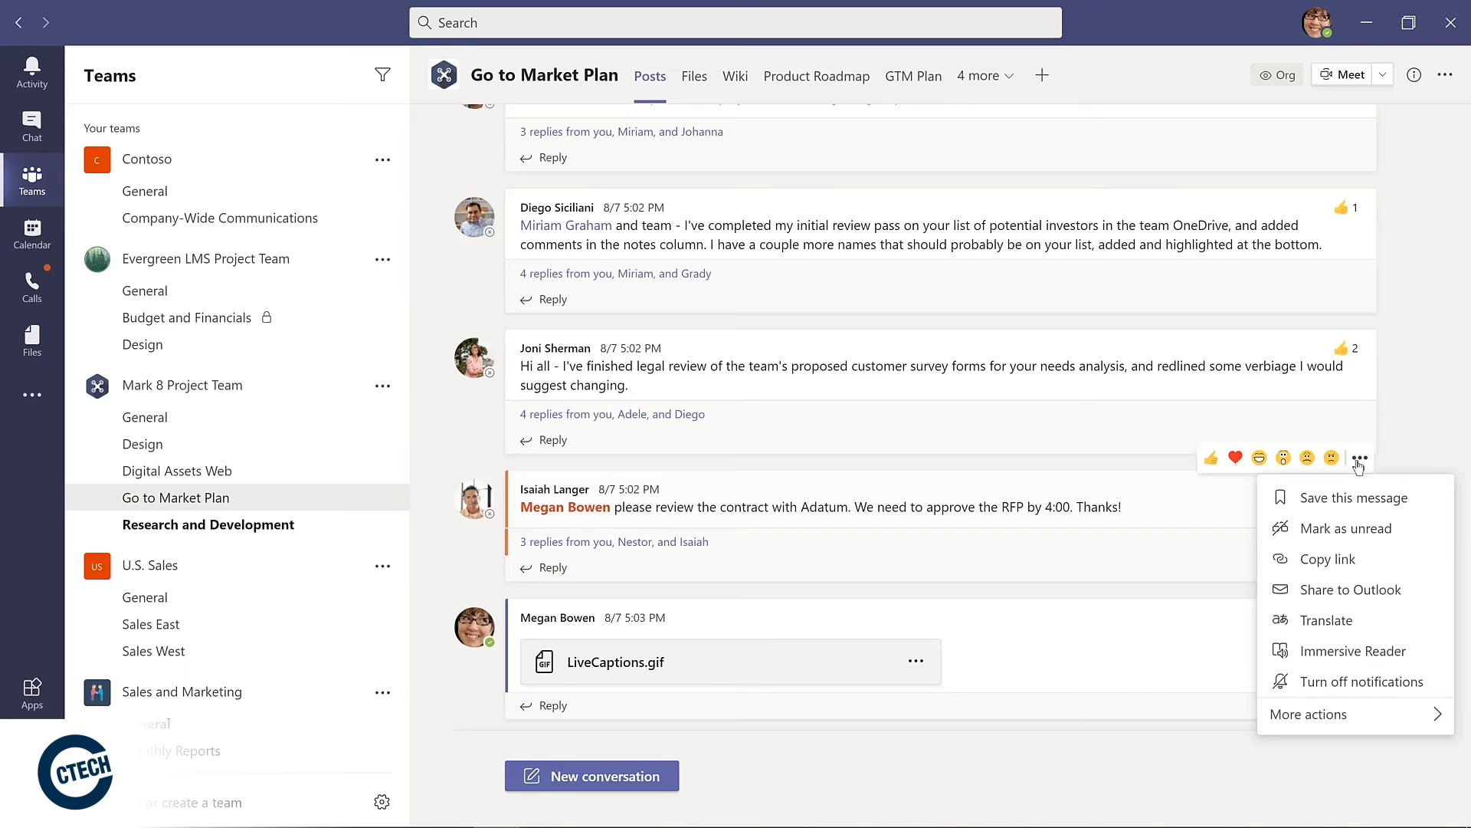
click(1353, 498)
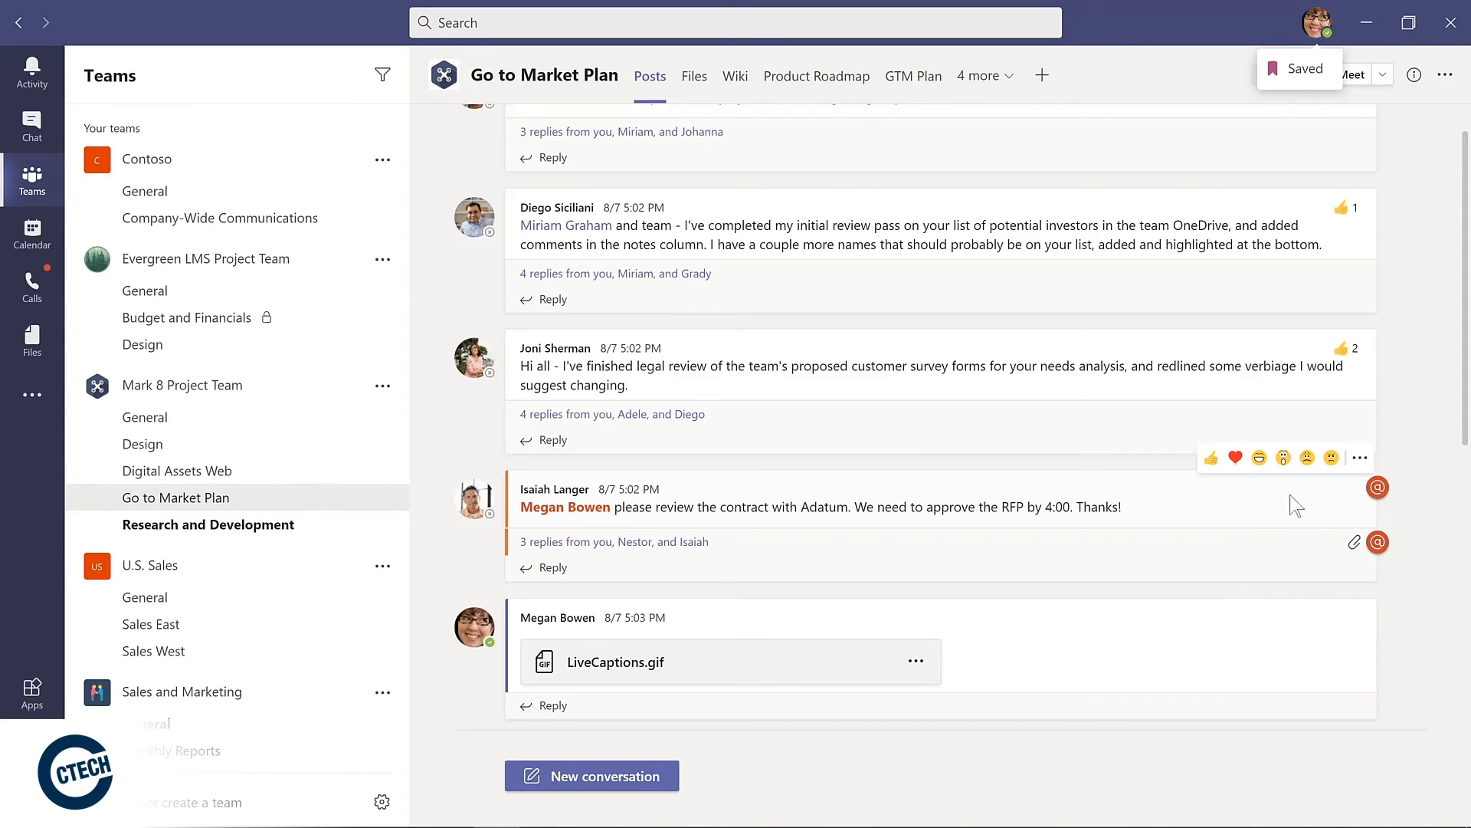
click(1360, 459)
click(1343, 499)
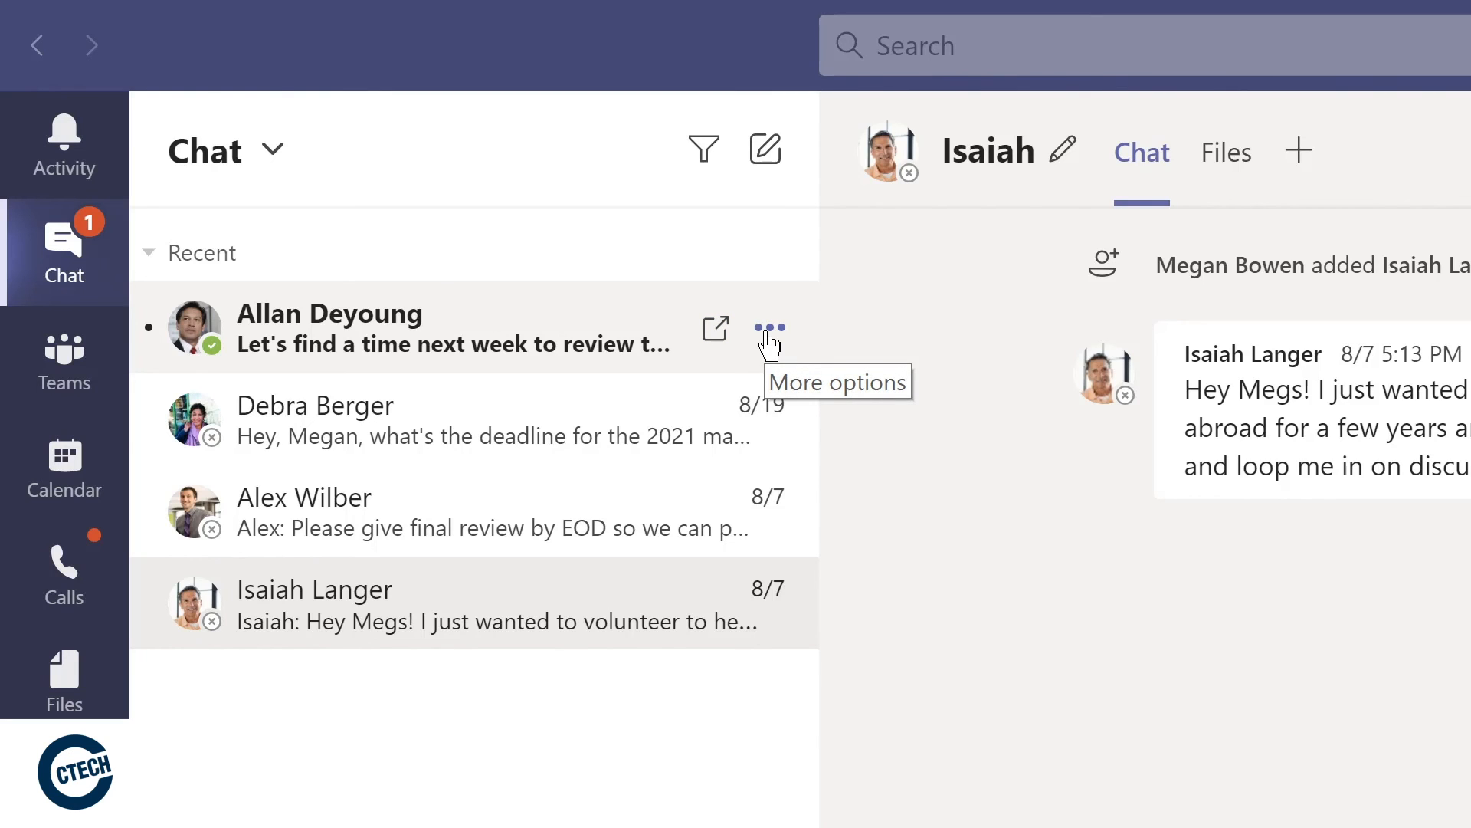
Pin the unread chat that begins "Let's find a time next week to review".
click(768, 330)
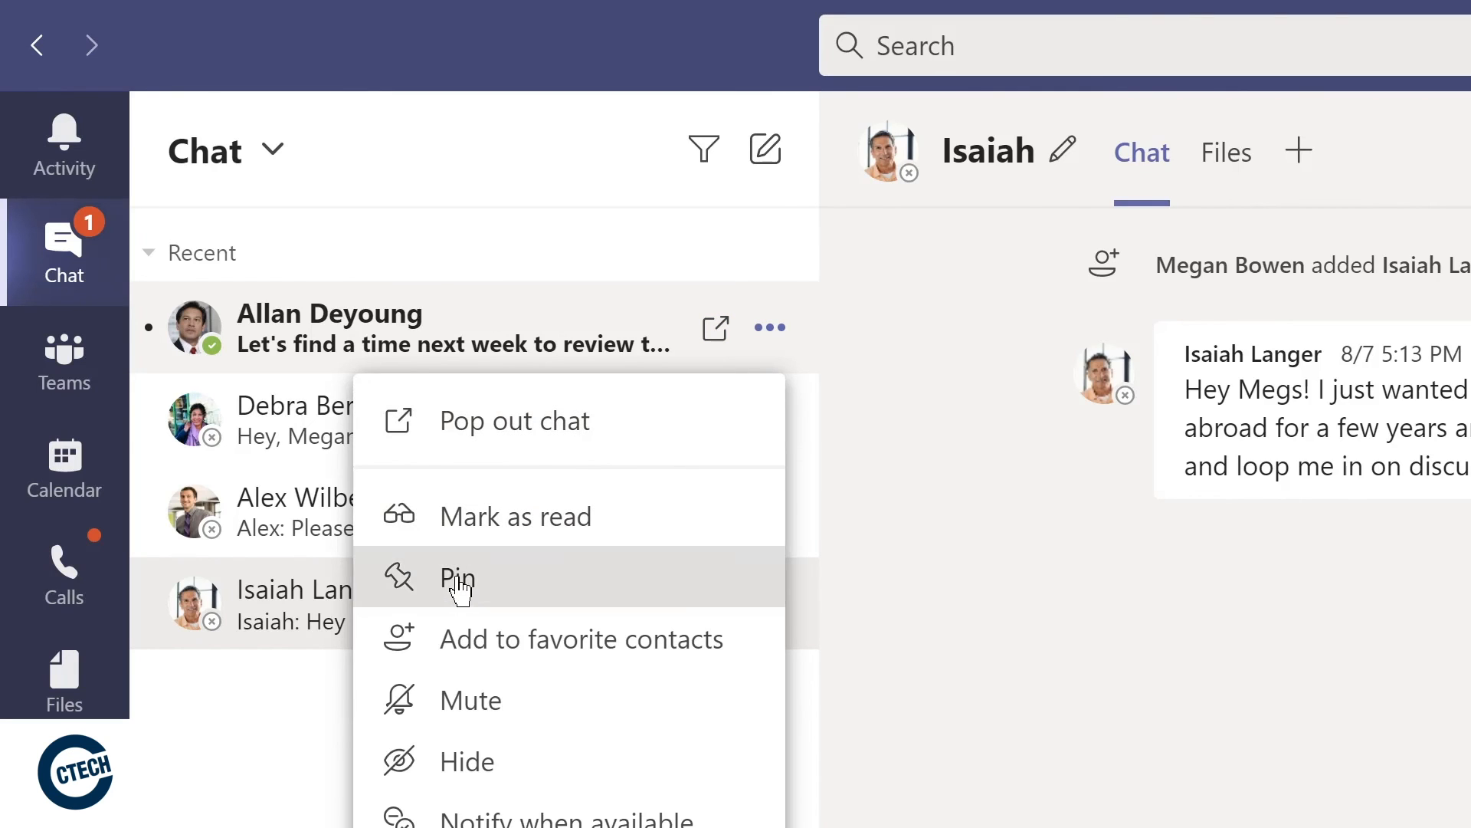
click(458, 581)
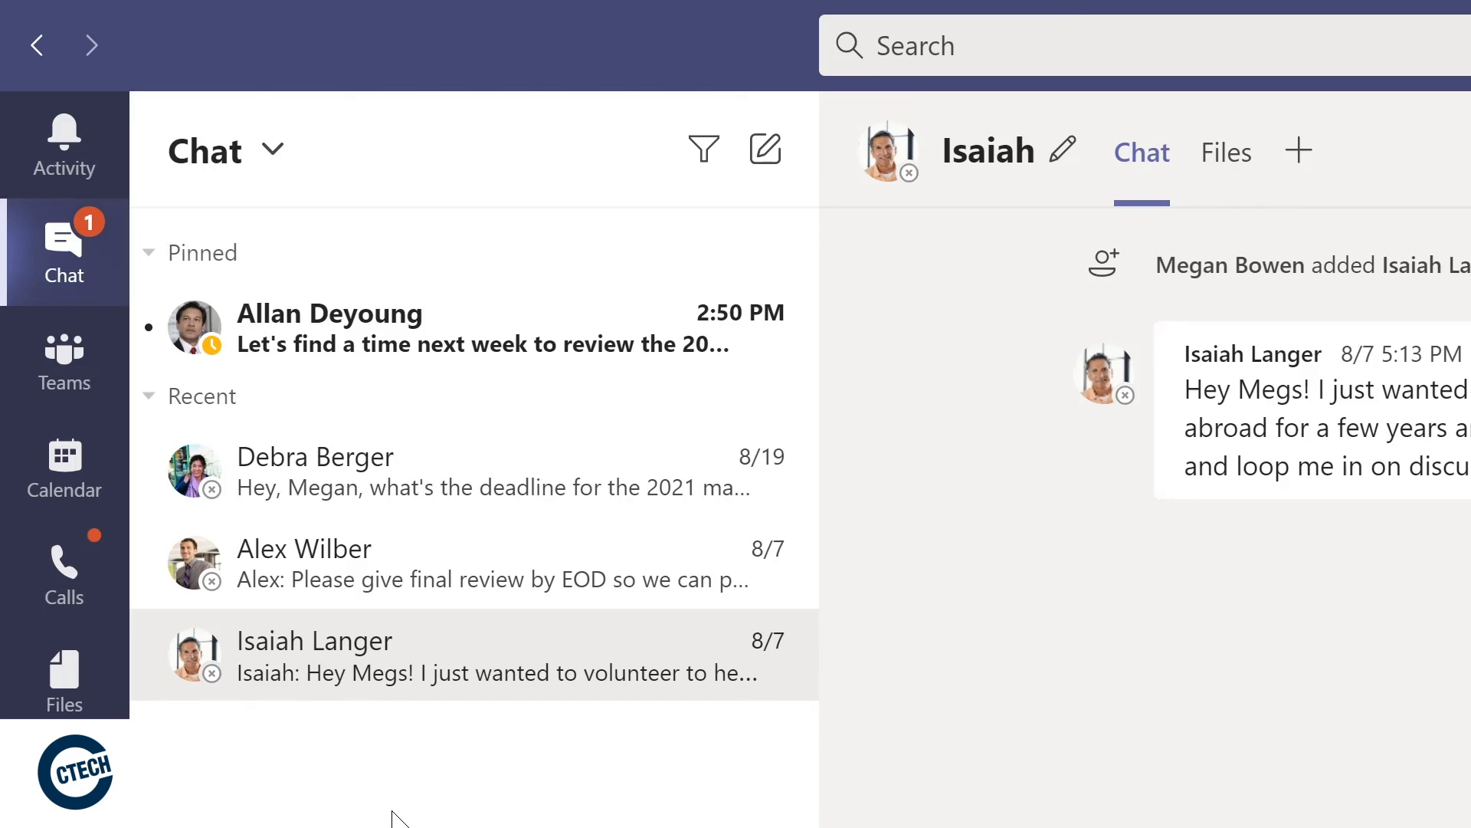
Pin the chat about volunteering above the already pinned chat, and unpin it again.
drag(394, 659, 407, 289)
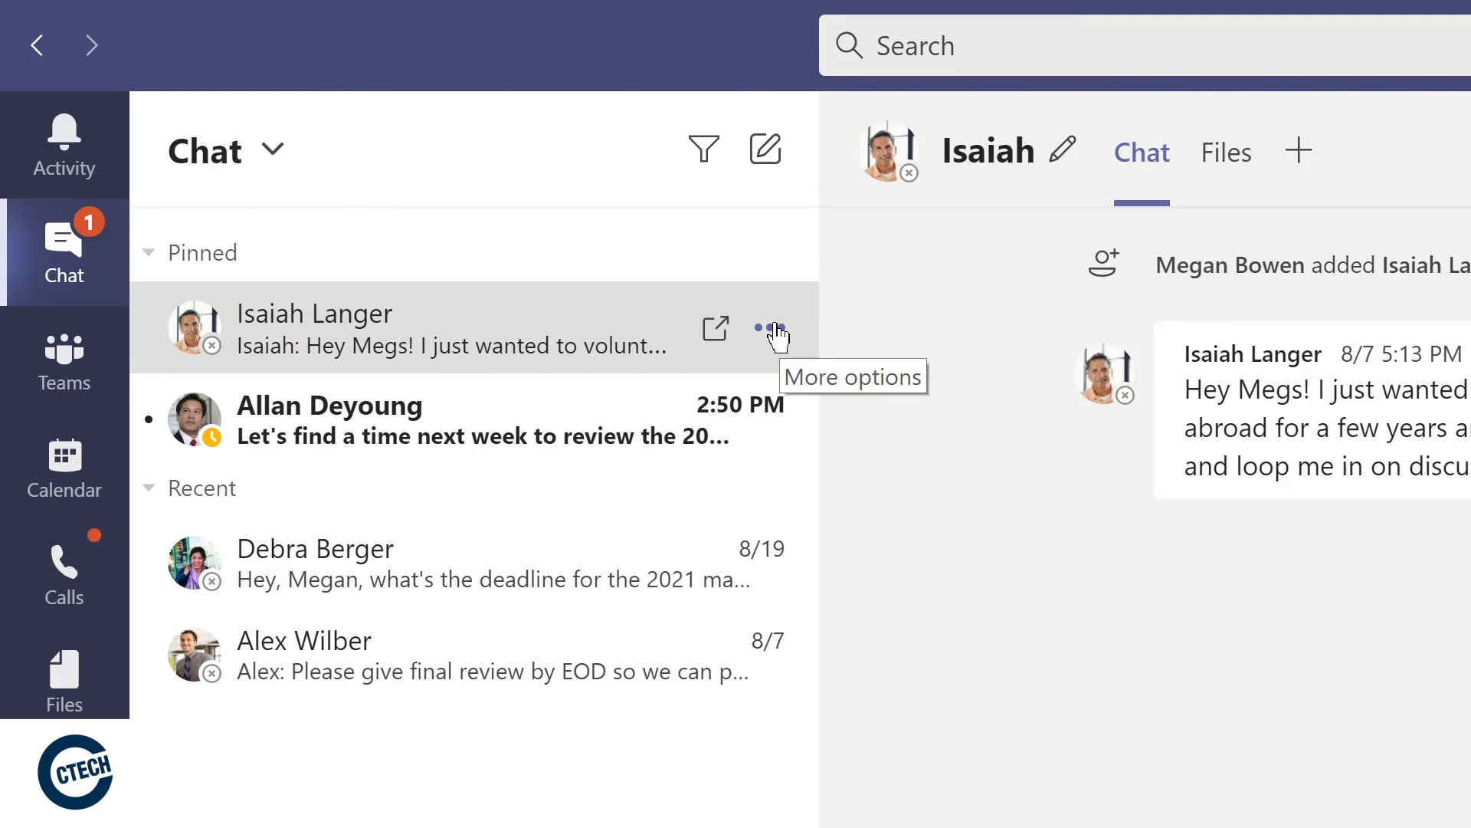
click(774, 330)
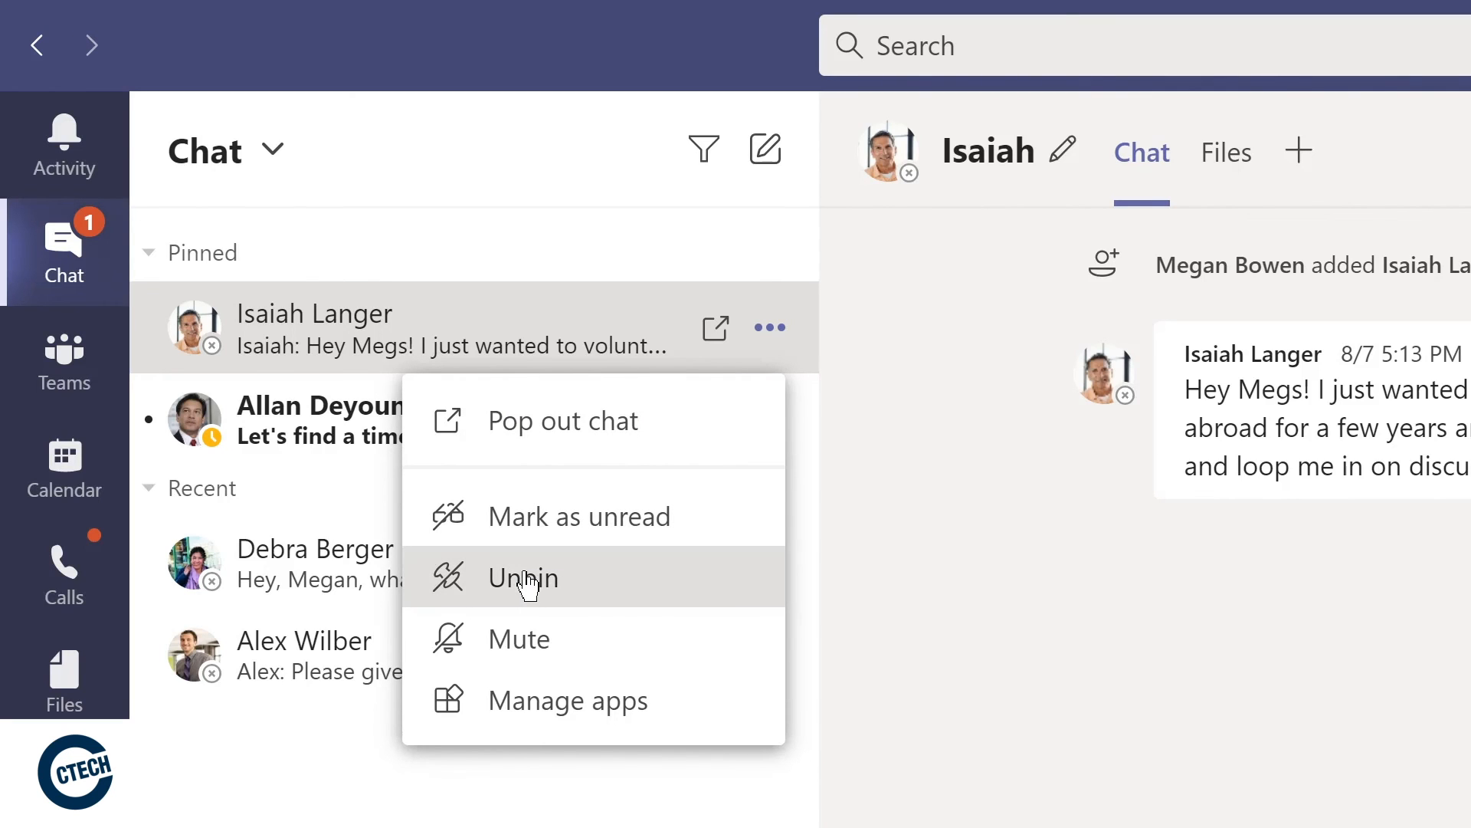
click(528, 584)
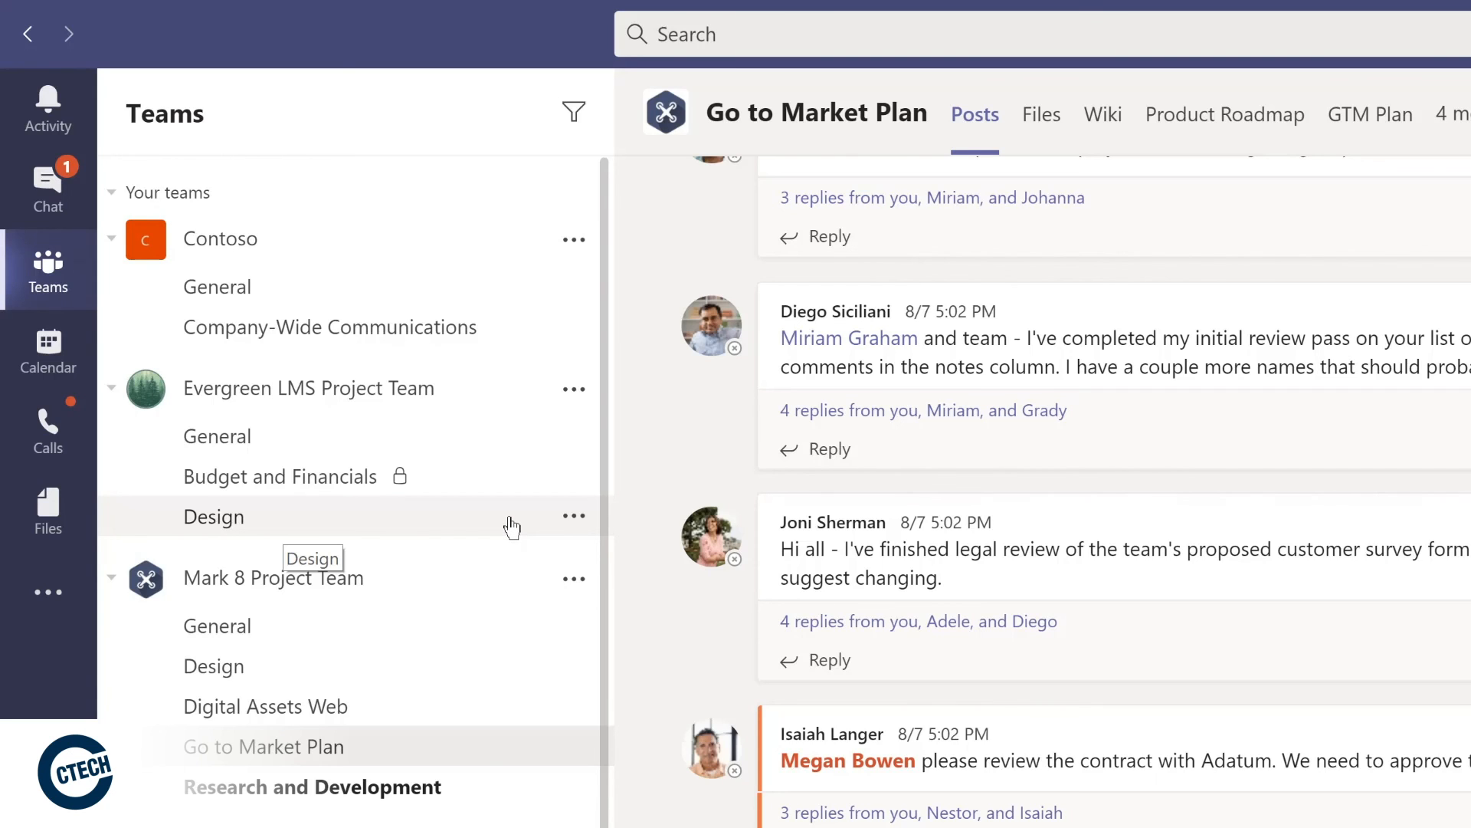
Pin the Design channel of the Evergreen LMS Project Team.
click(573, 518)
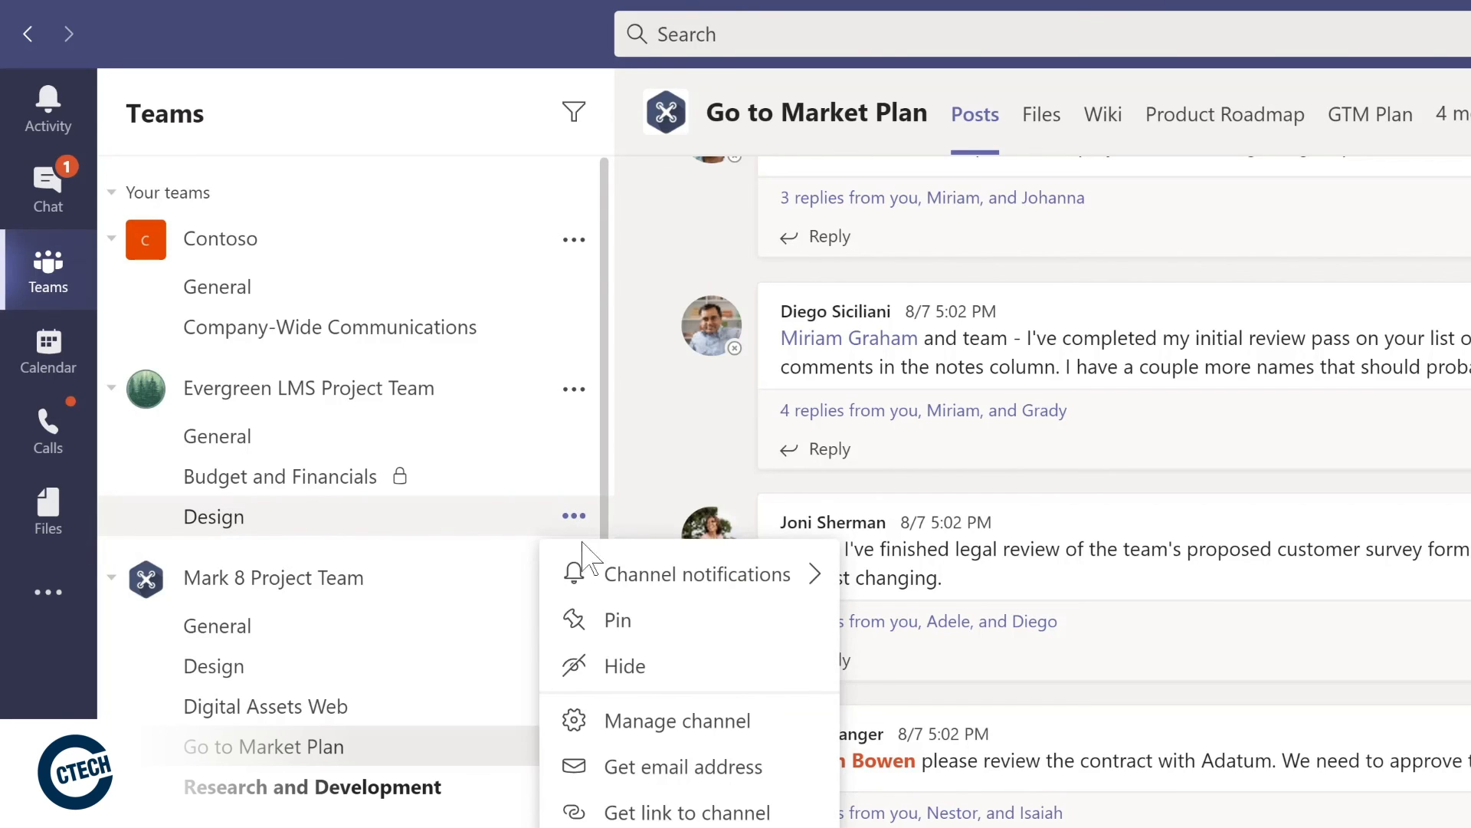
click(616, 627)
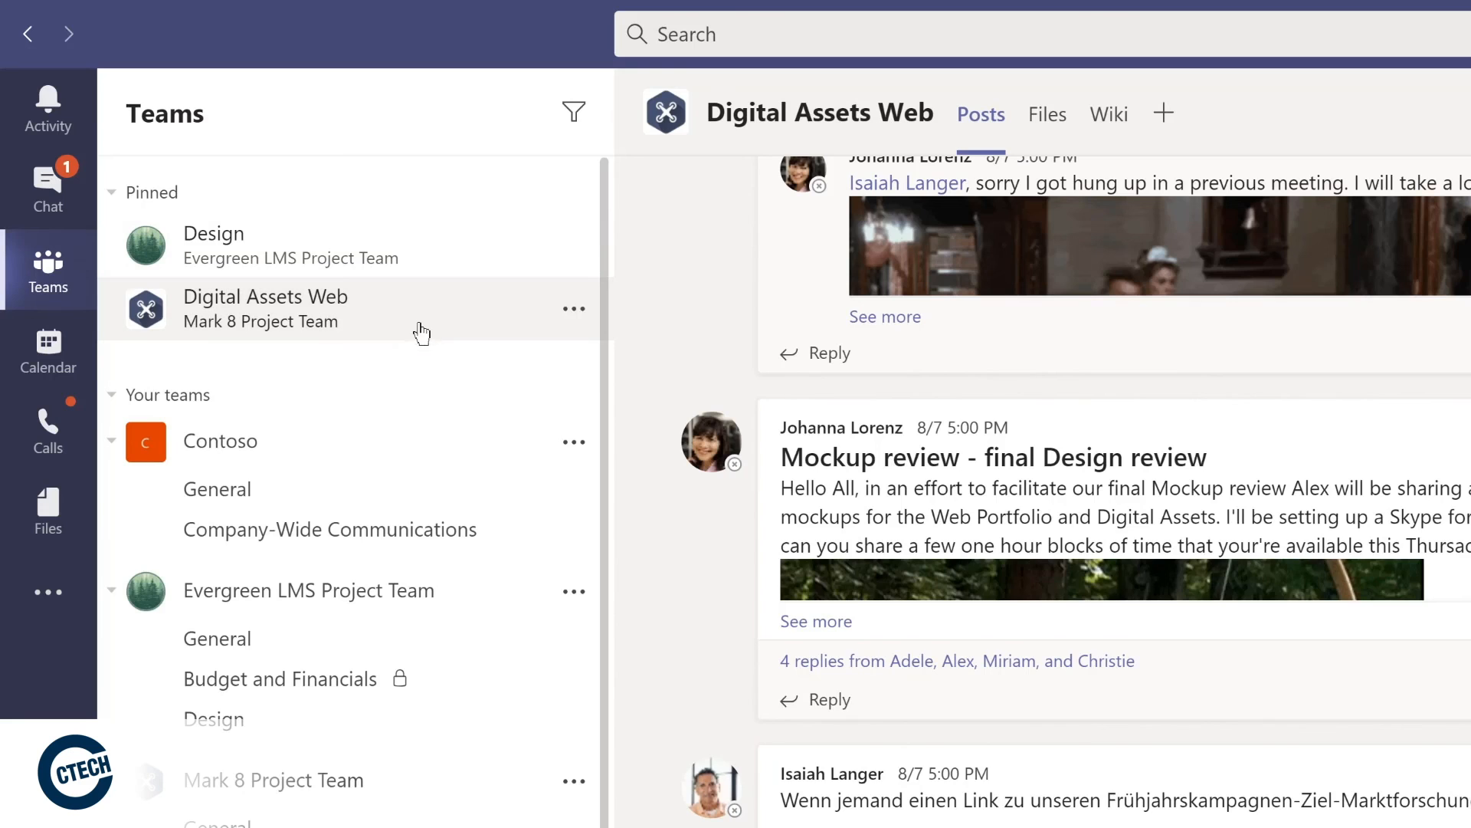
Move the pinned Digital Assets Web channel above the pinned Design channel, and unpin Digital Assets Web.
click(411, 328)
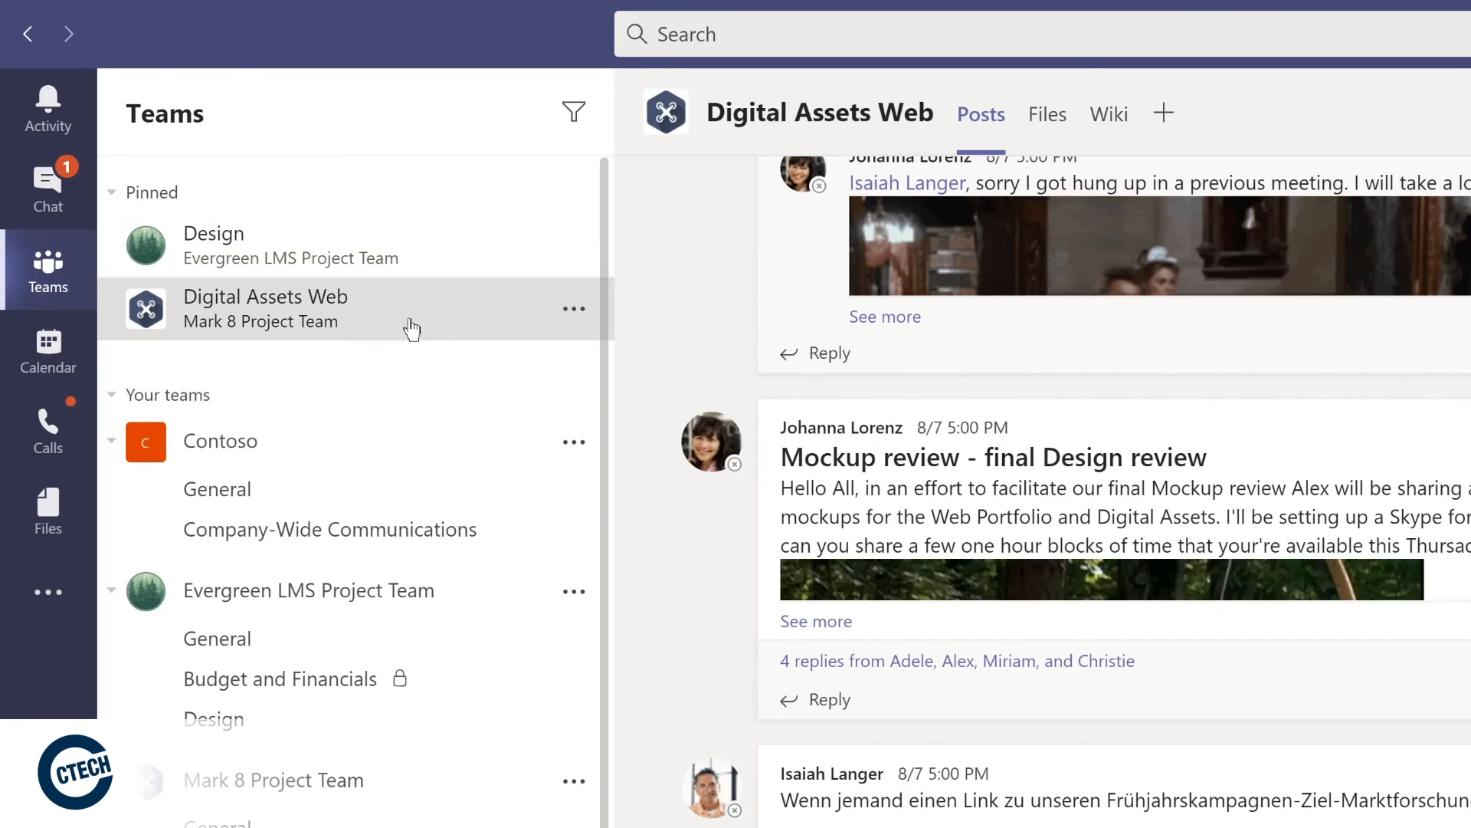
drag(412, 328, 411, 228)
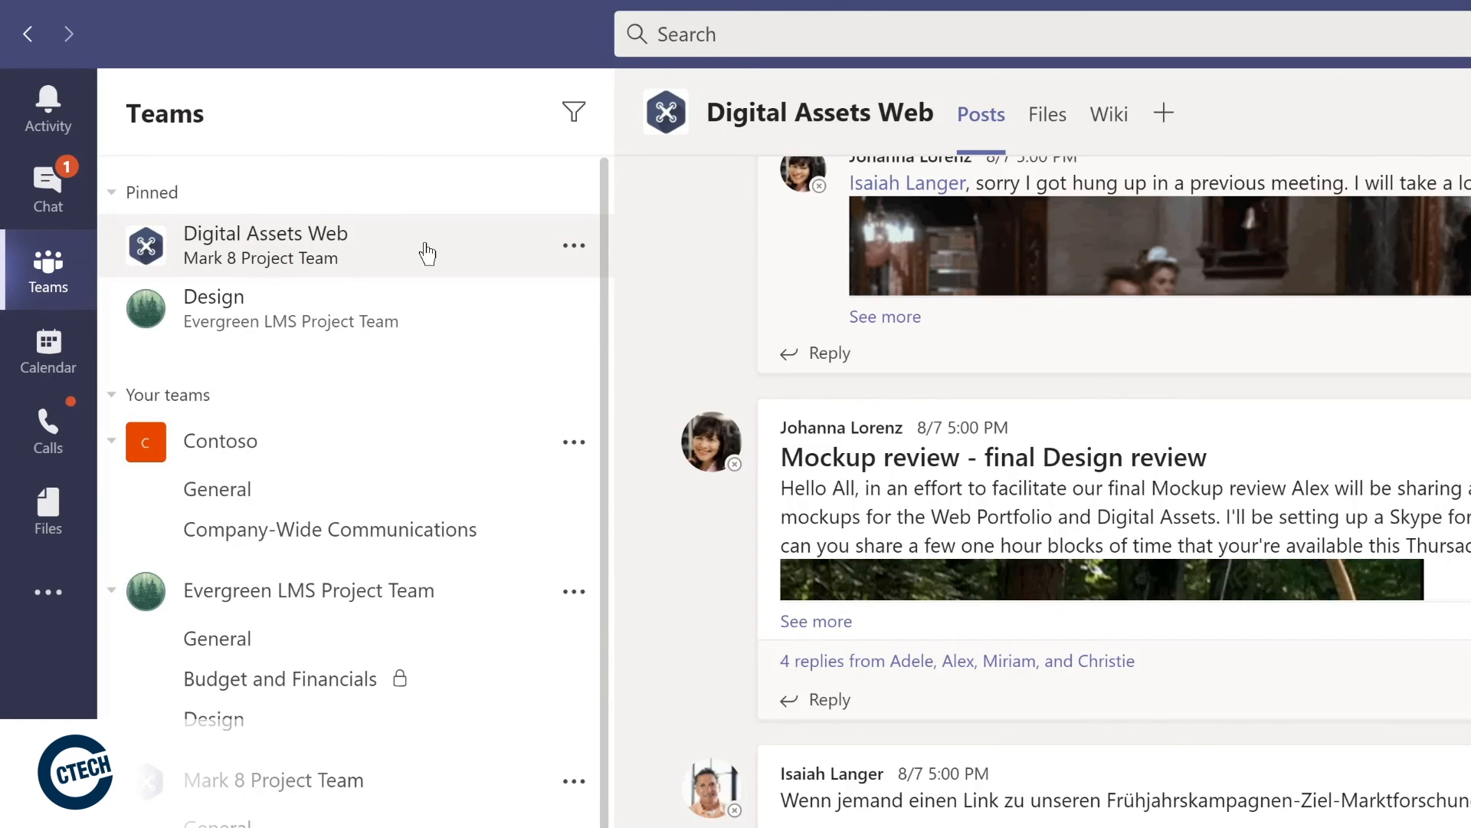
click(573, 246)
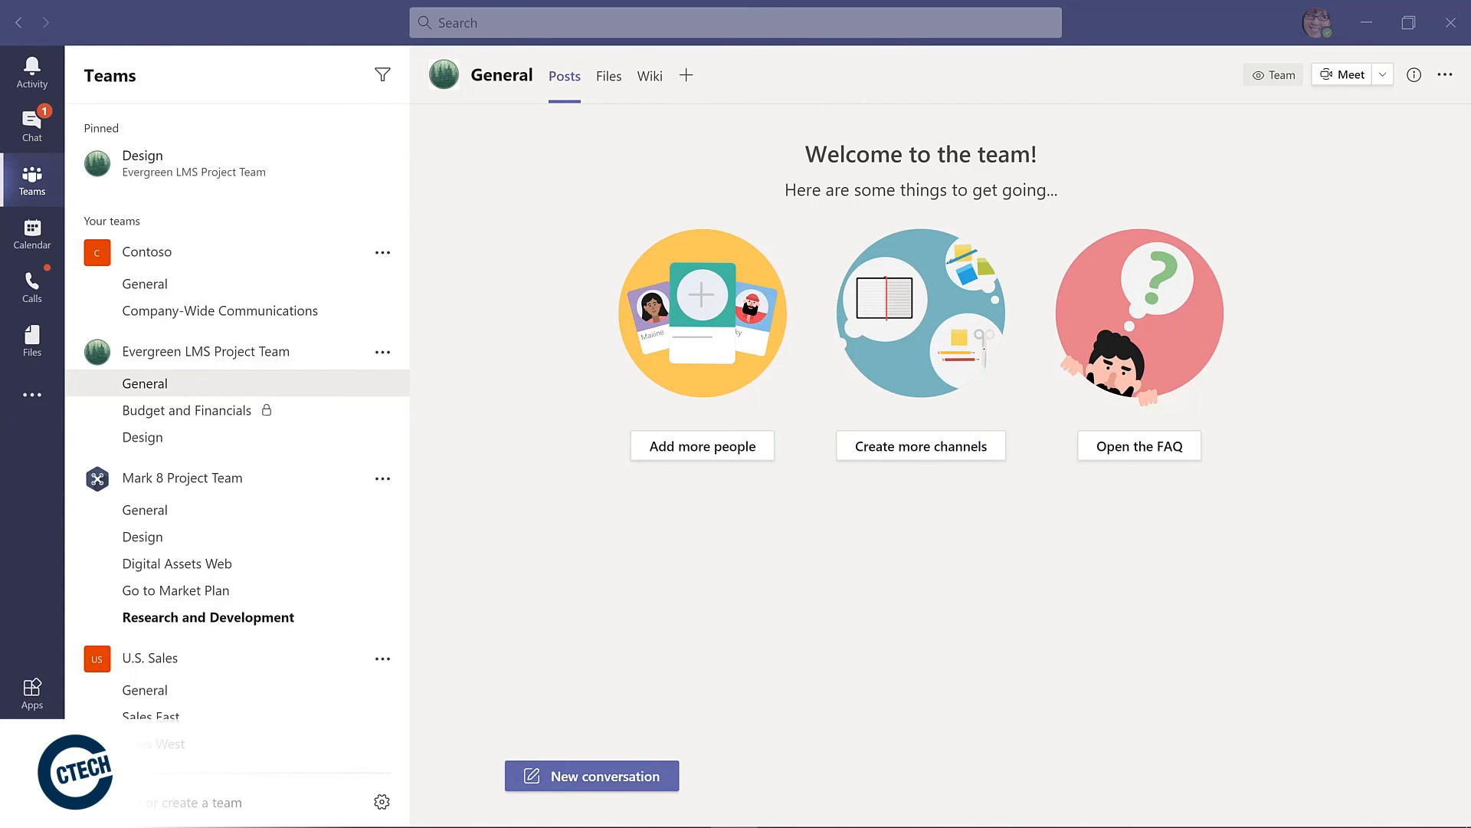
Start a formatted new conversation in the Evergreen LMS General channel with the subject "I'm excited to start planning our new LMS!".
click(591, 775)
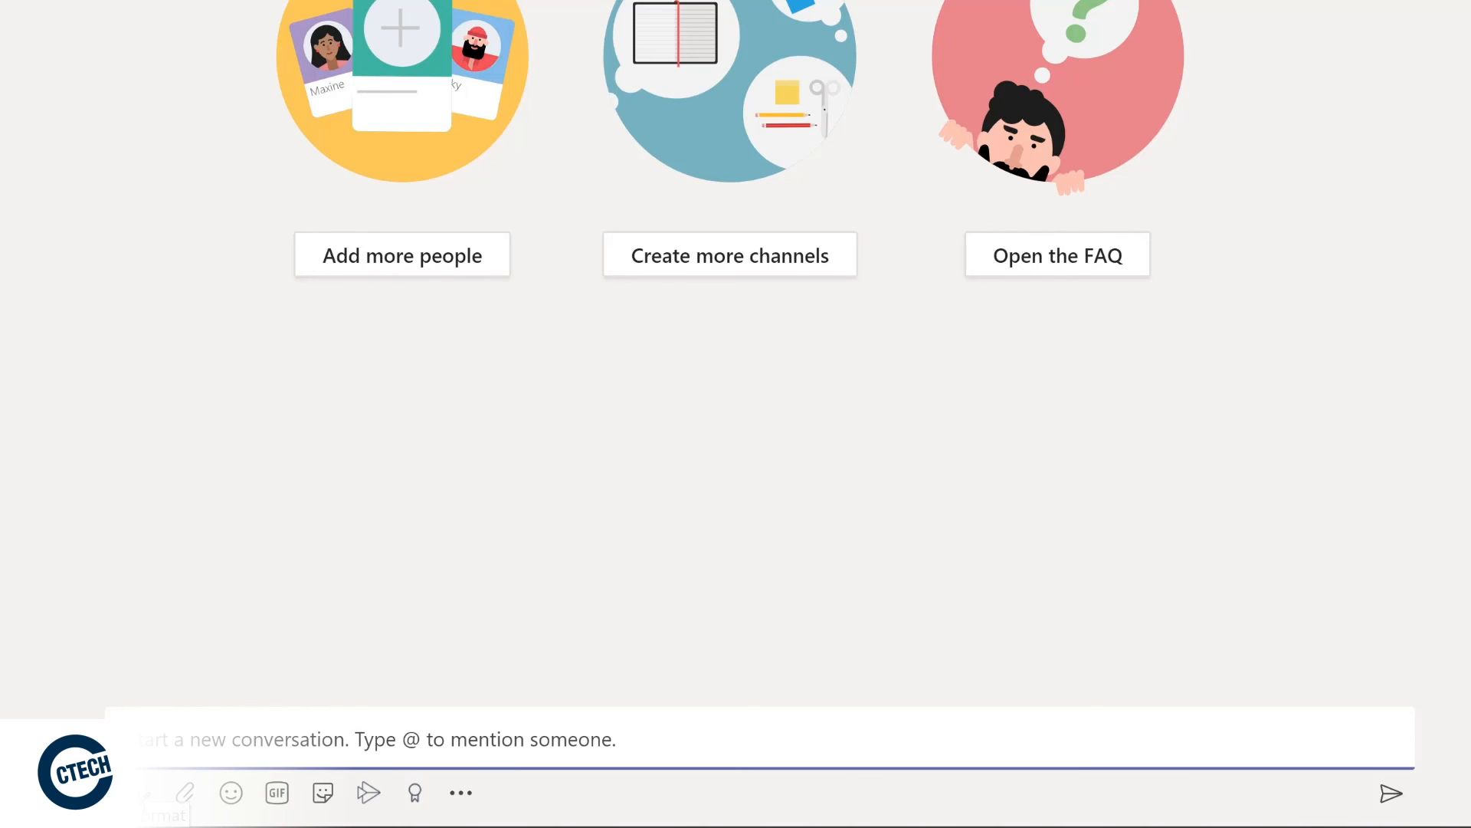
click(145, 792)
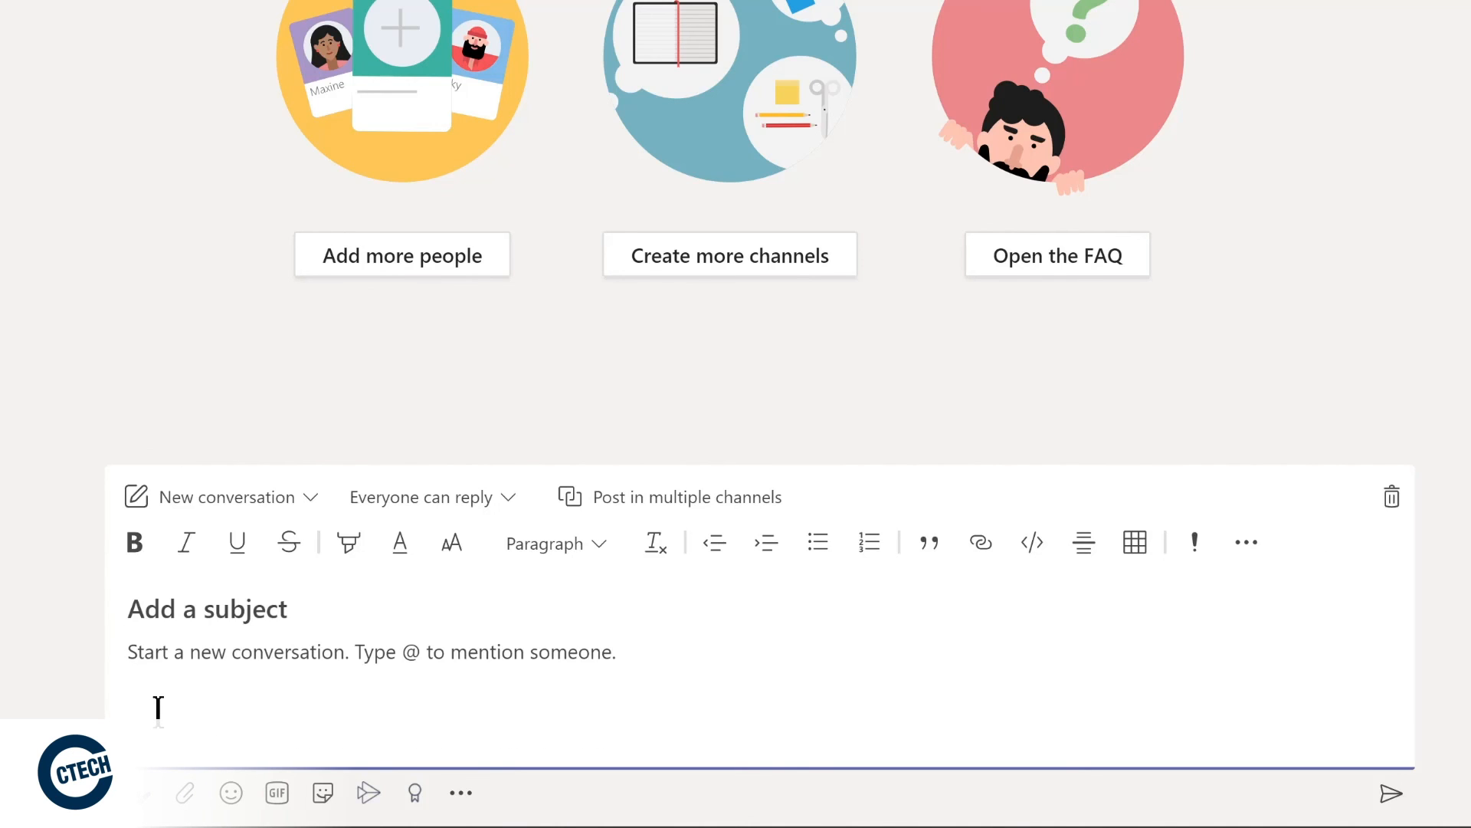
click(184, 608)
text(I'm)
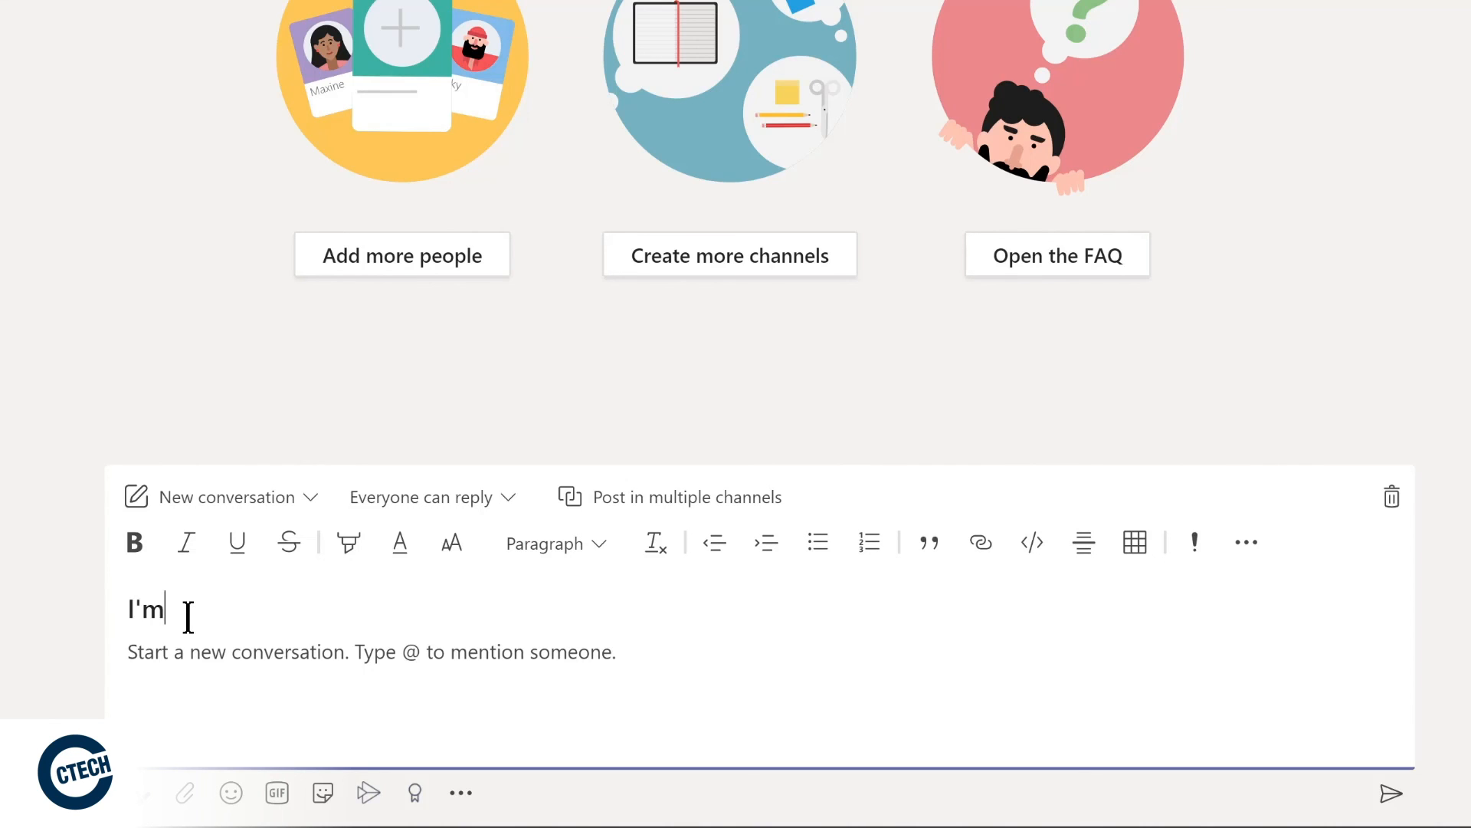
text( excited to start planning our new LMS!)
Write the message body "We'll be sharing details and actions in the Design channel", inserting Design as a channel mention.
click(220, 664)
text(We'll be sharing details and actions in the )
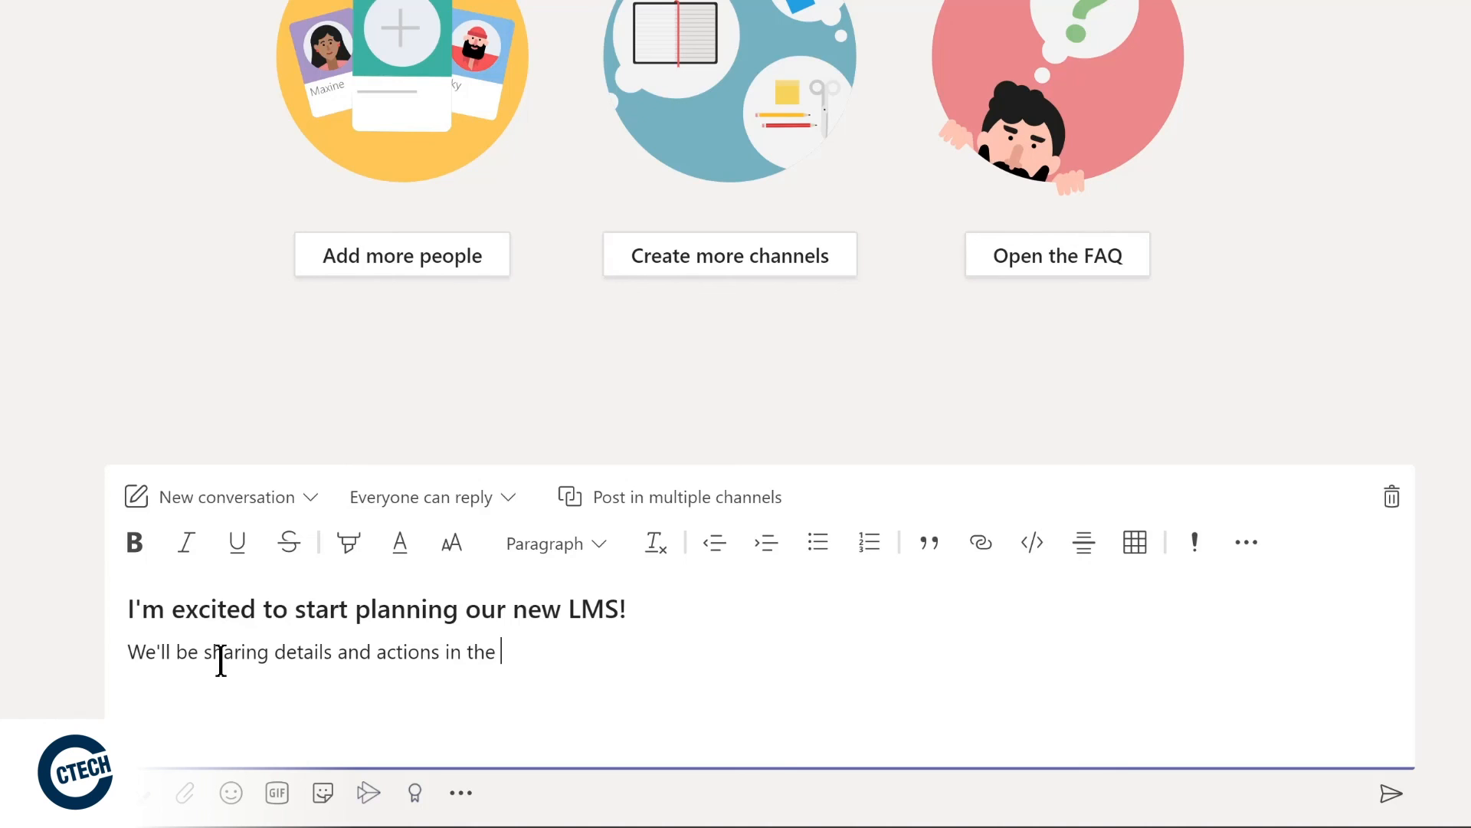
text(@Design)
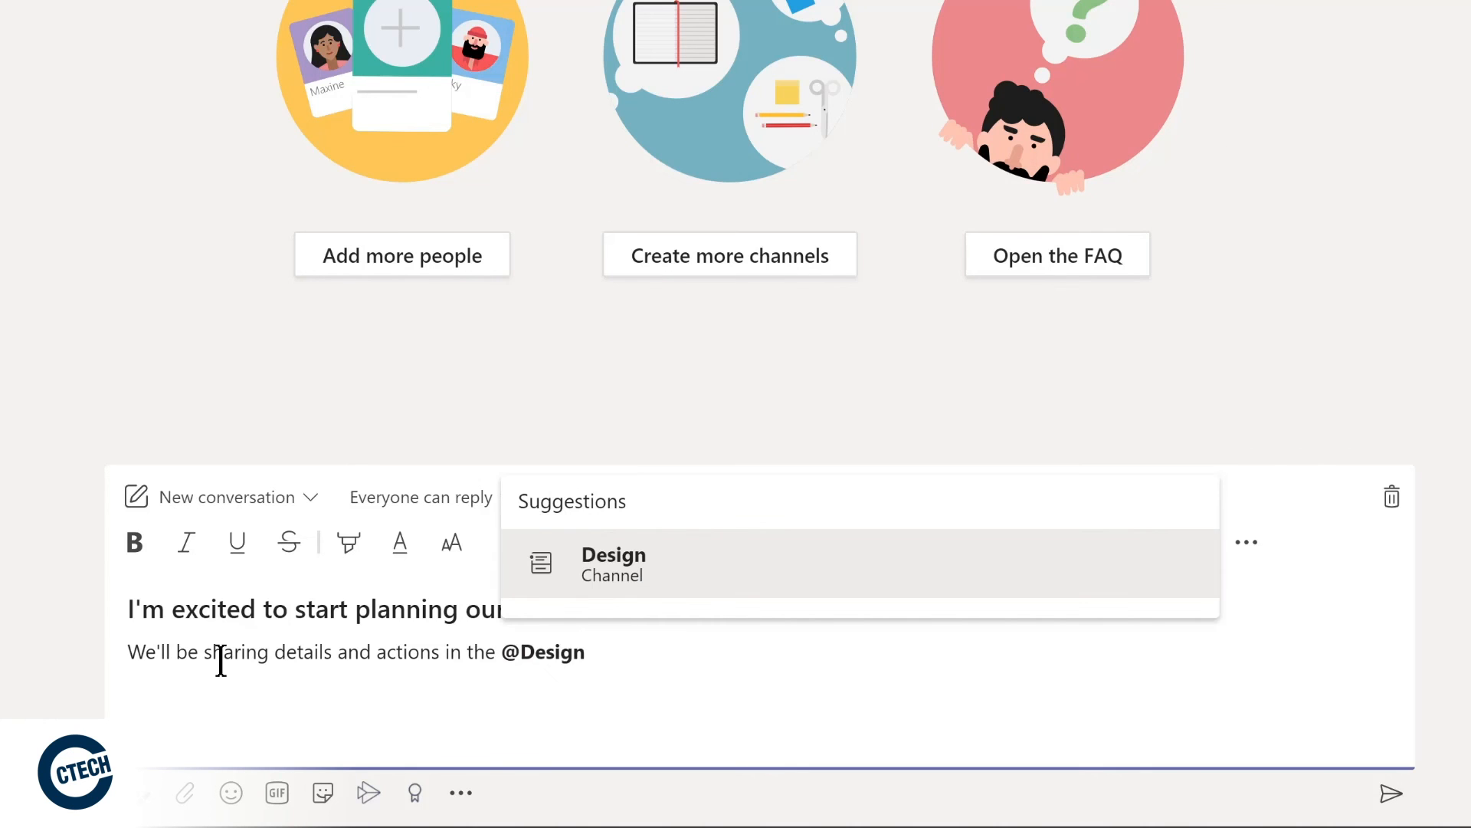
key(Return)
text(channel)
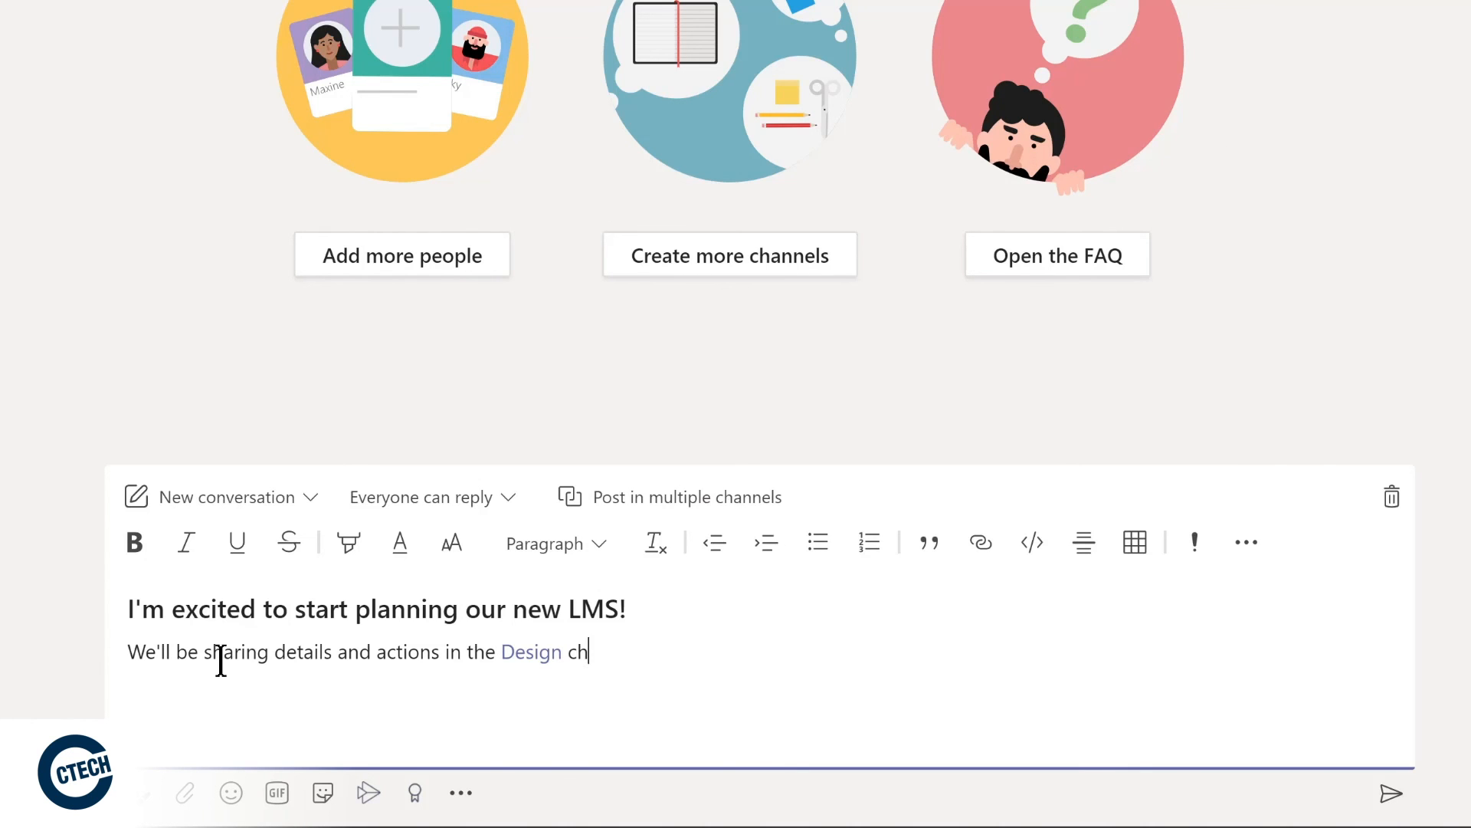
Highlight the whole body line of the message in yellow.
key(ctrl+Home)
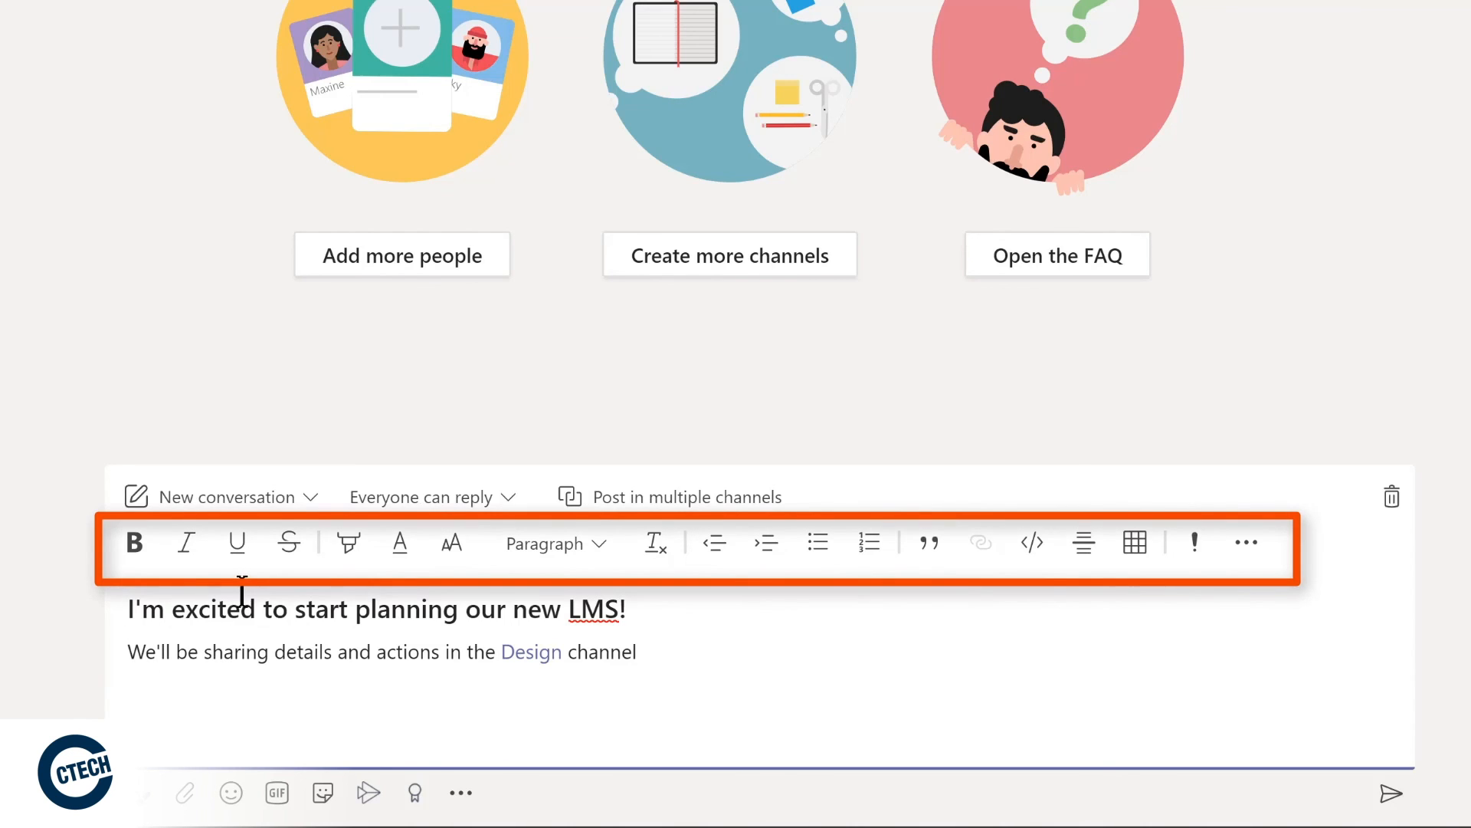
triple_click(131, 650)
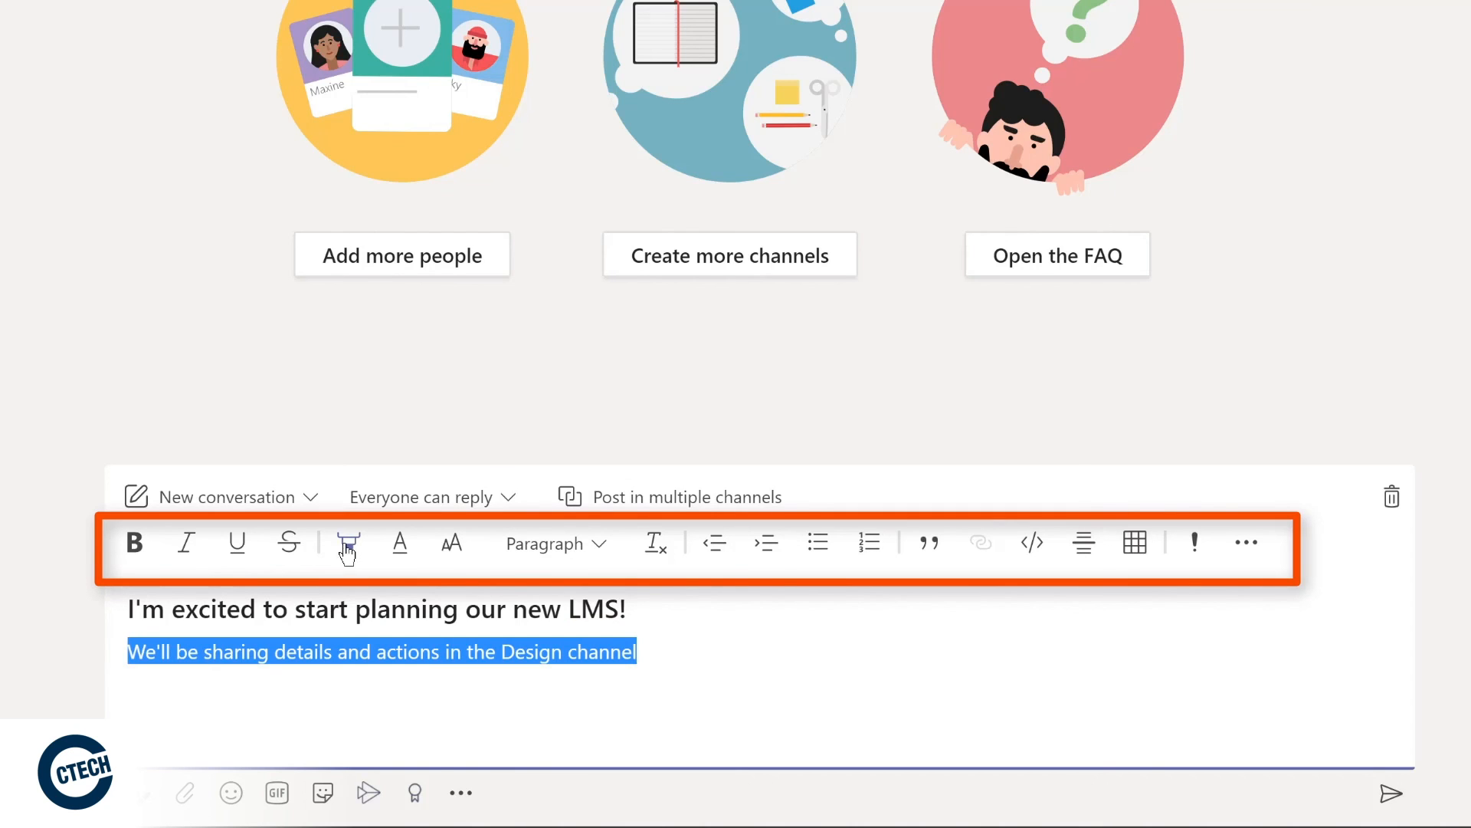
click(349, 544)
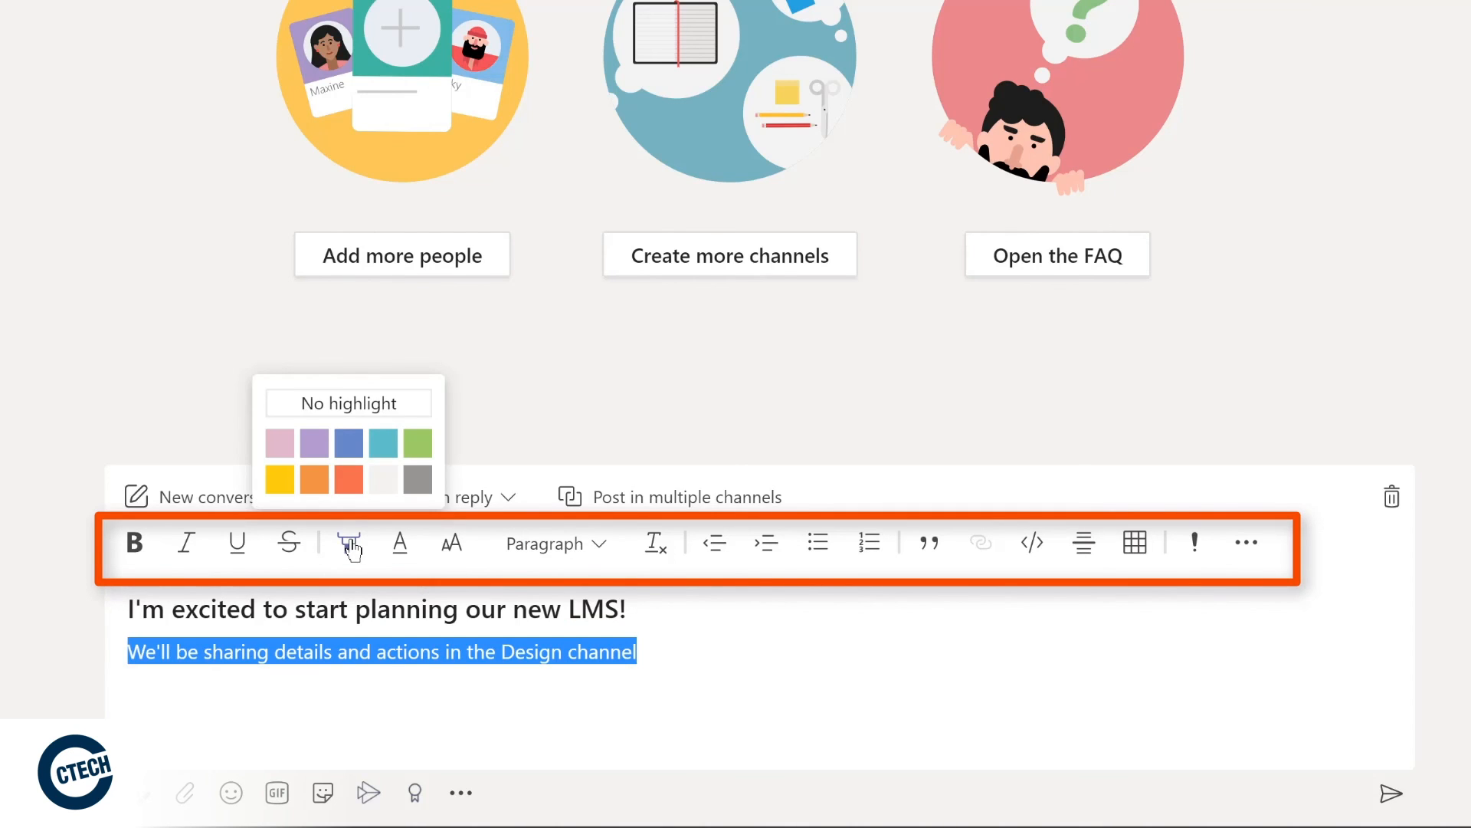
click(279, 479)
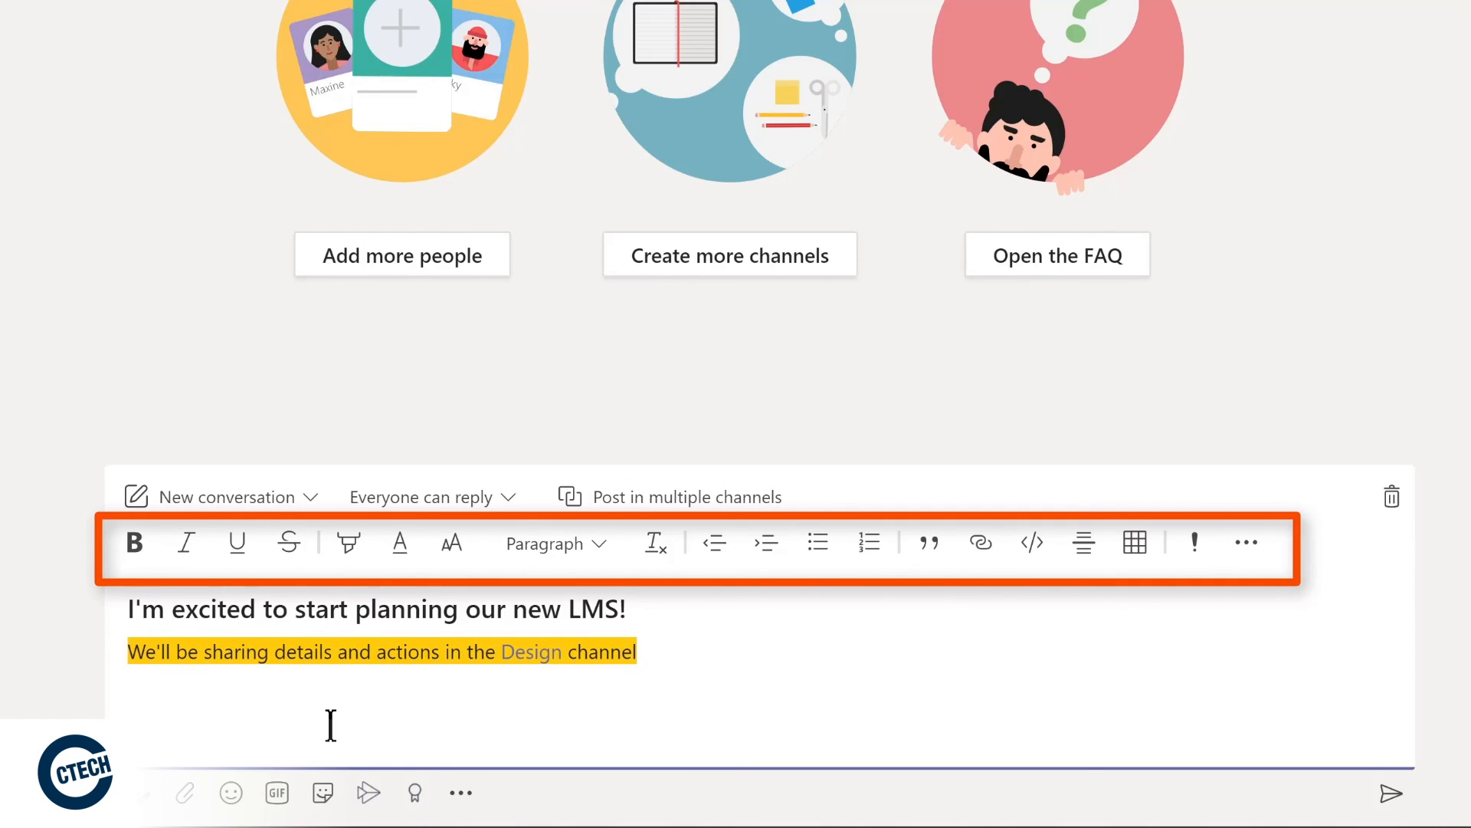
Add a smile emoji on a new line, and insert the "YAAAY!!" GIF of the man in grey by searching for "yay".
key(Return)
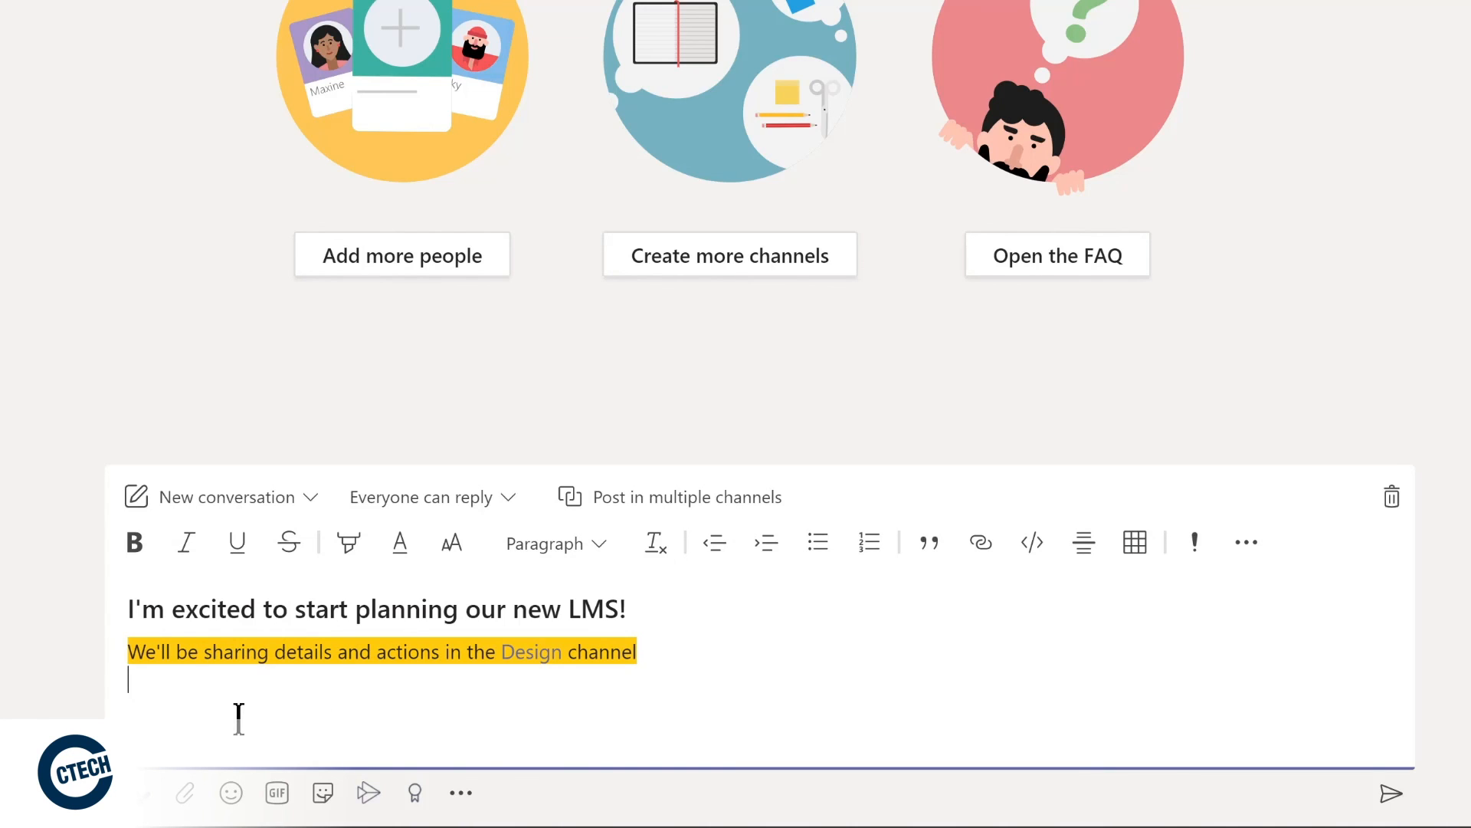
click(232, 794)
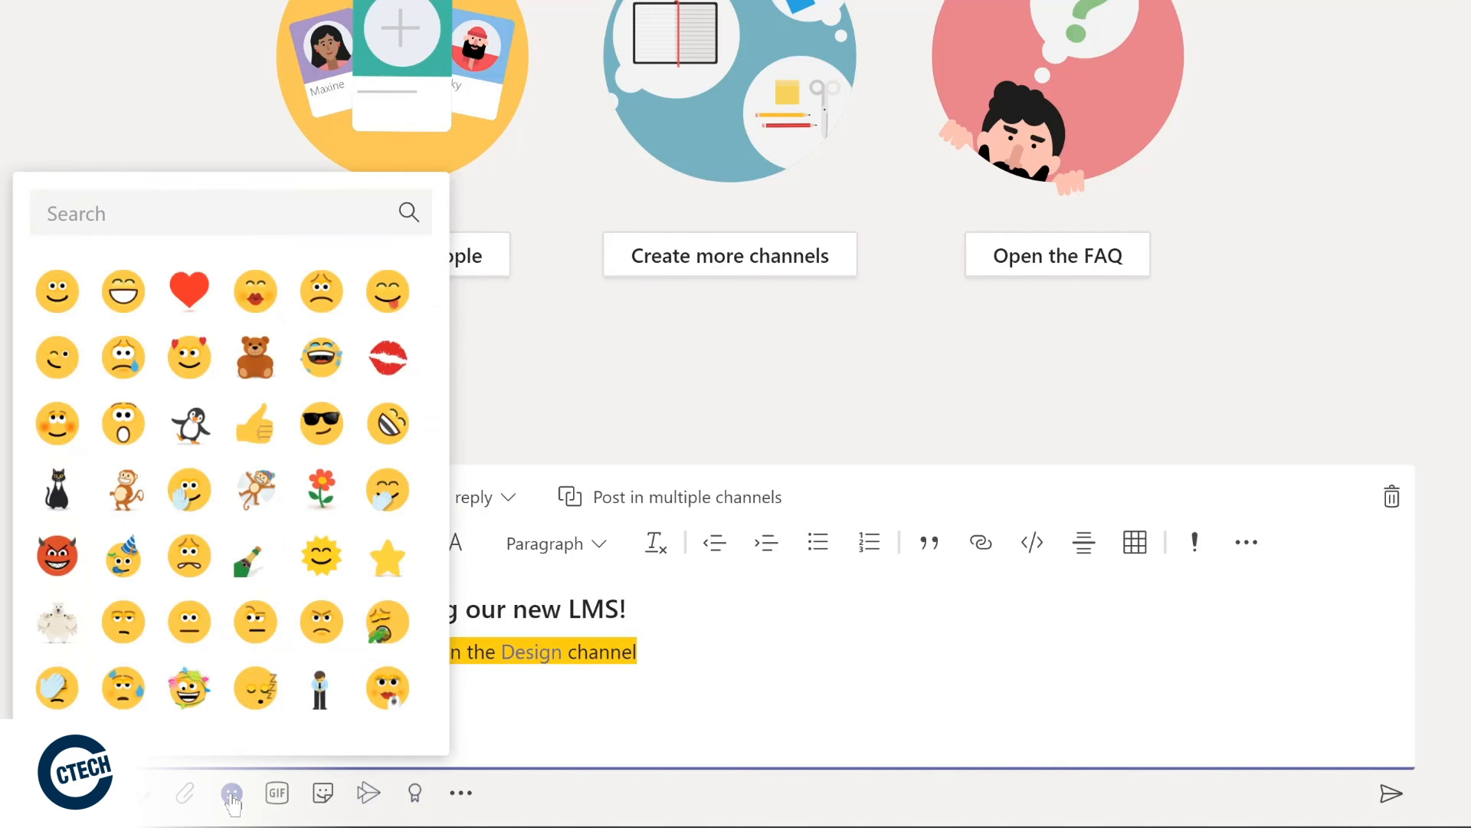
click(57, 291)
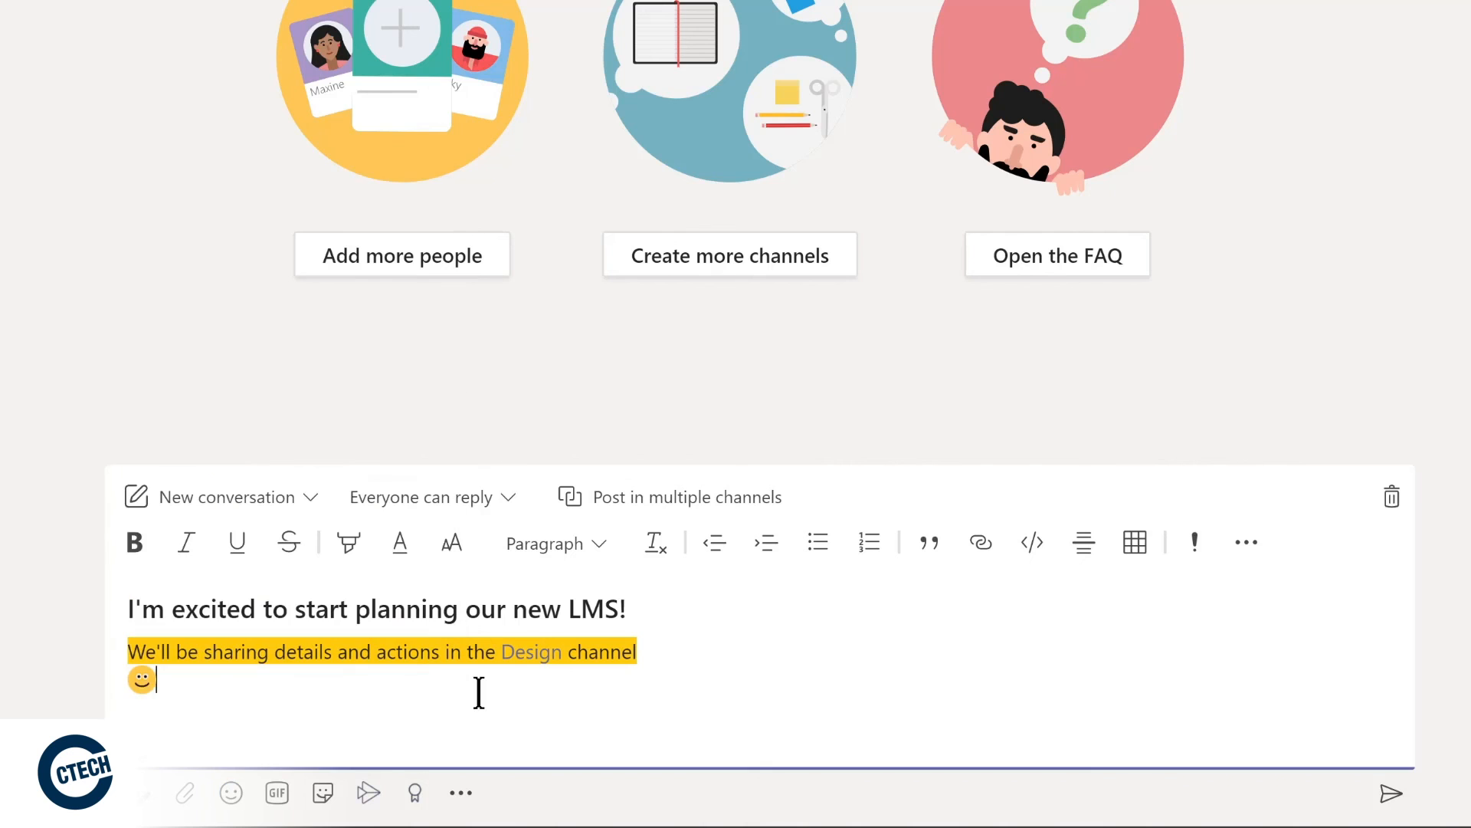
click(277, 793)
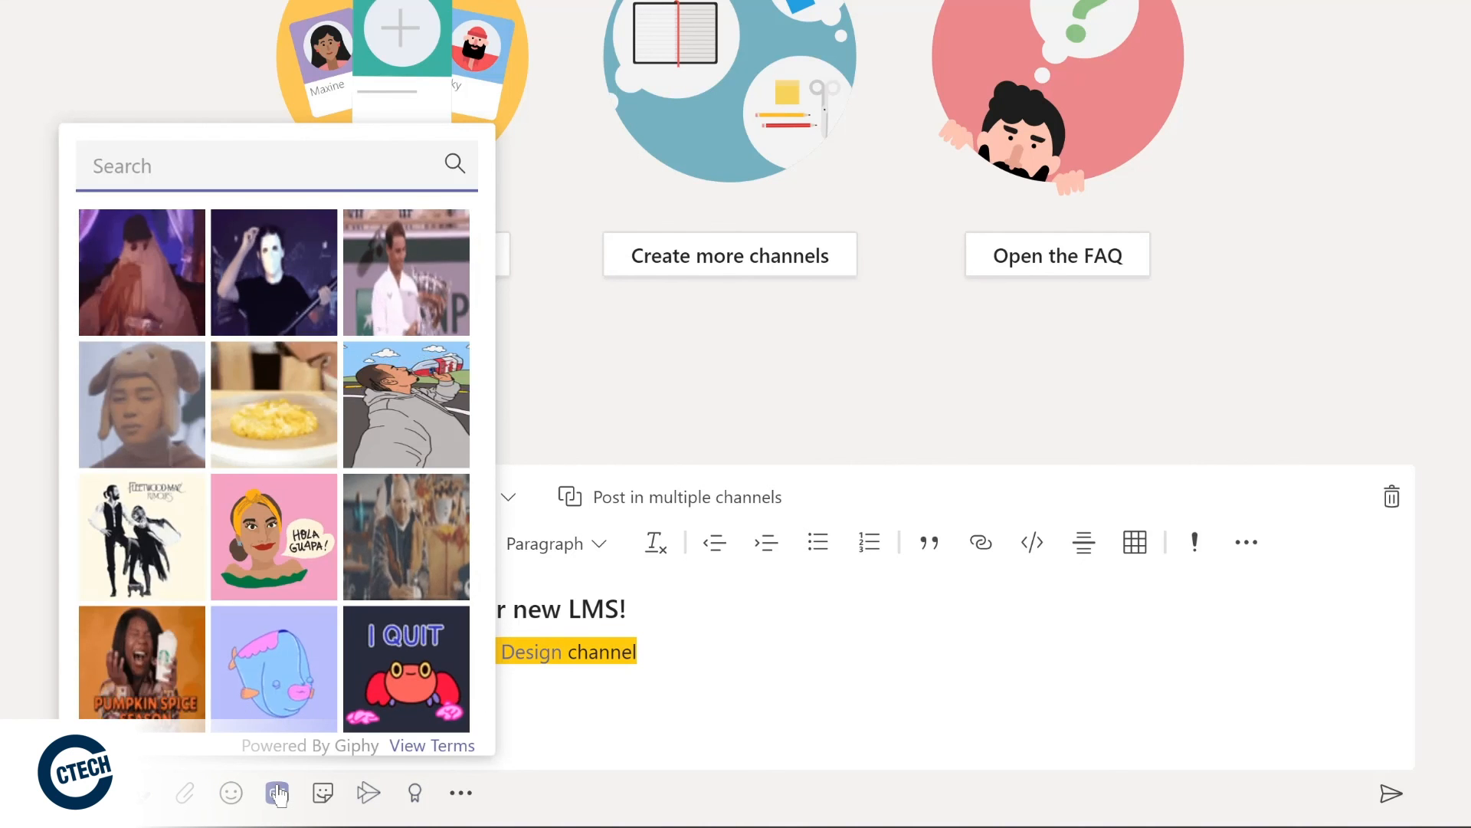
text(yay)
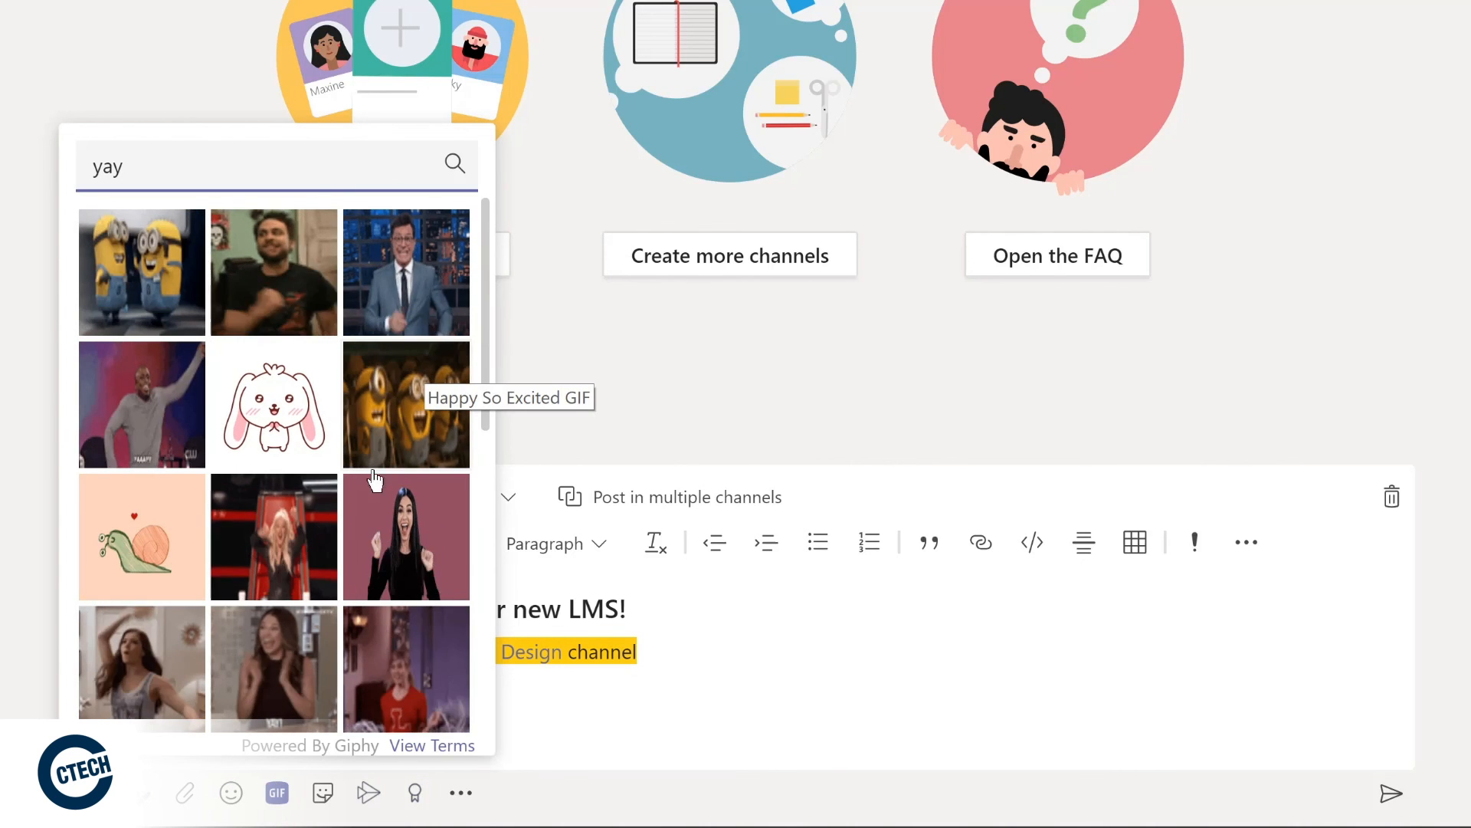
click(118, 421)
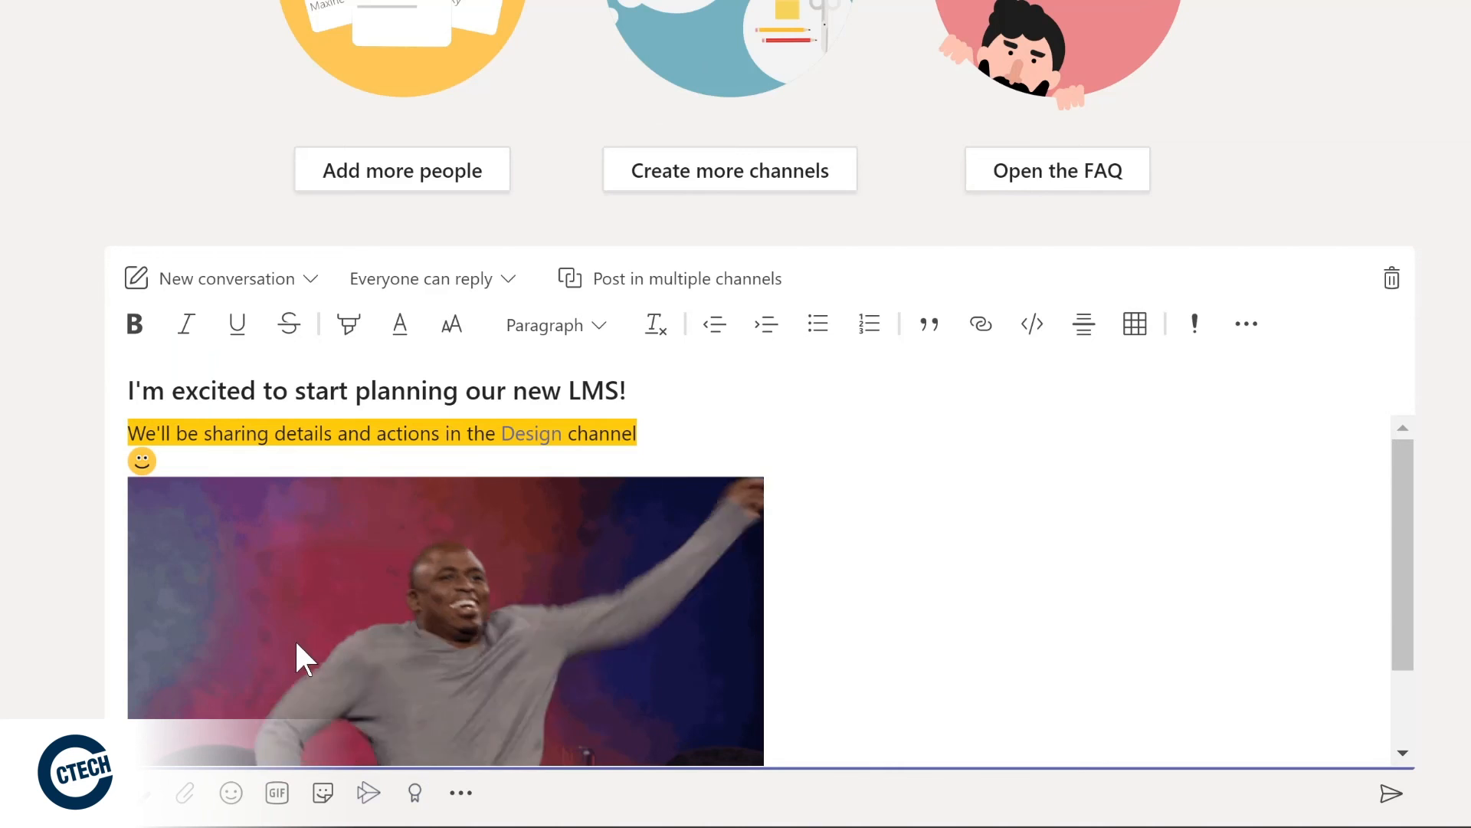
Add the popular "OH YEAH!" sticker with its text as is, and post the message.
click(323, 794)
click(273, 390)
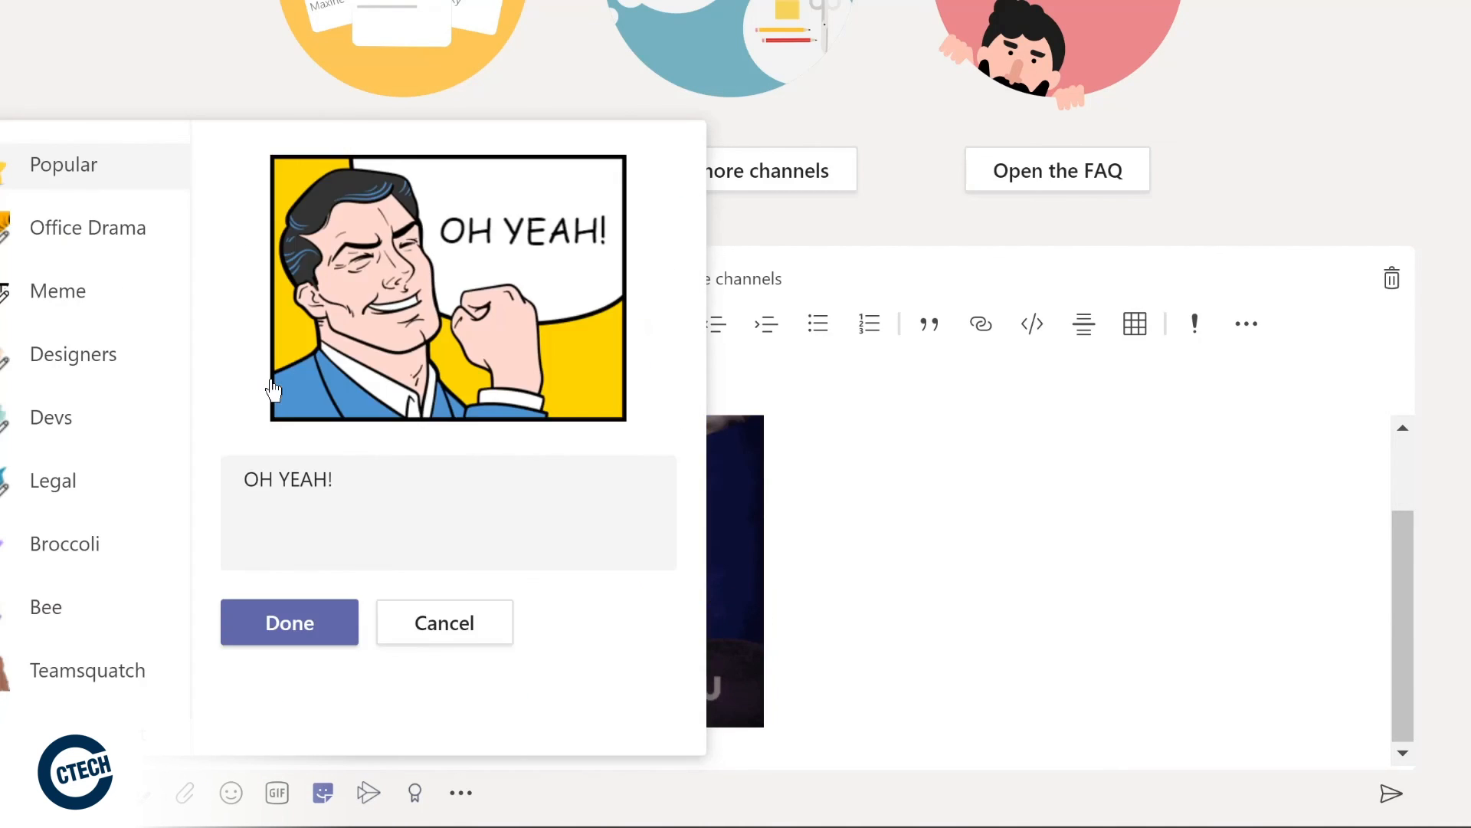
click(290, 622)
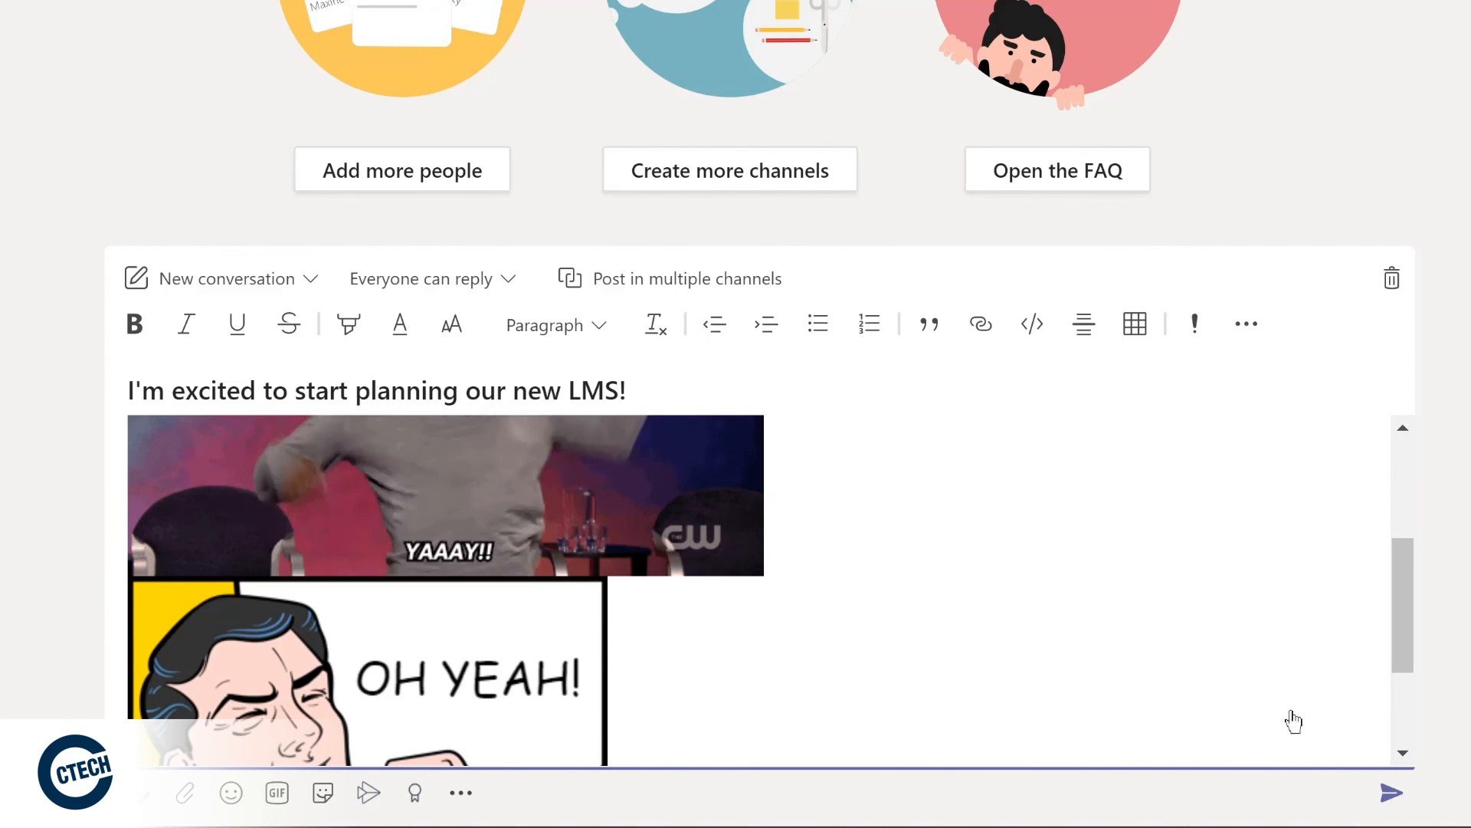
key(ctrl+Return)
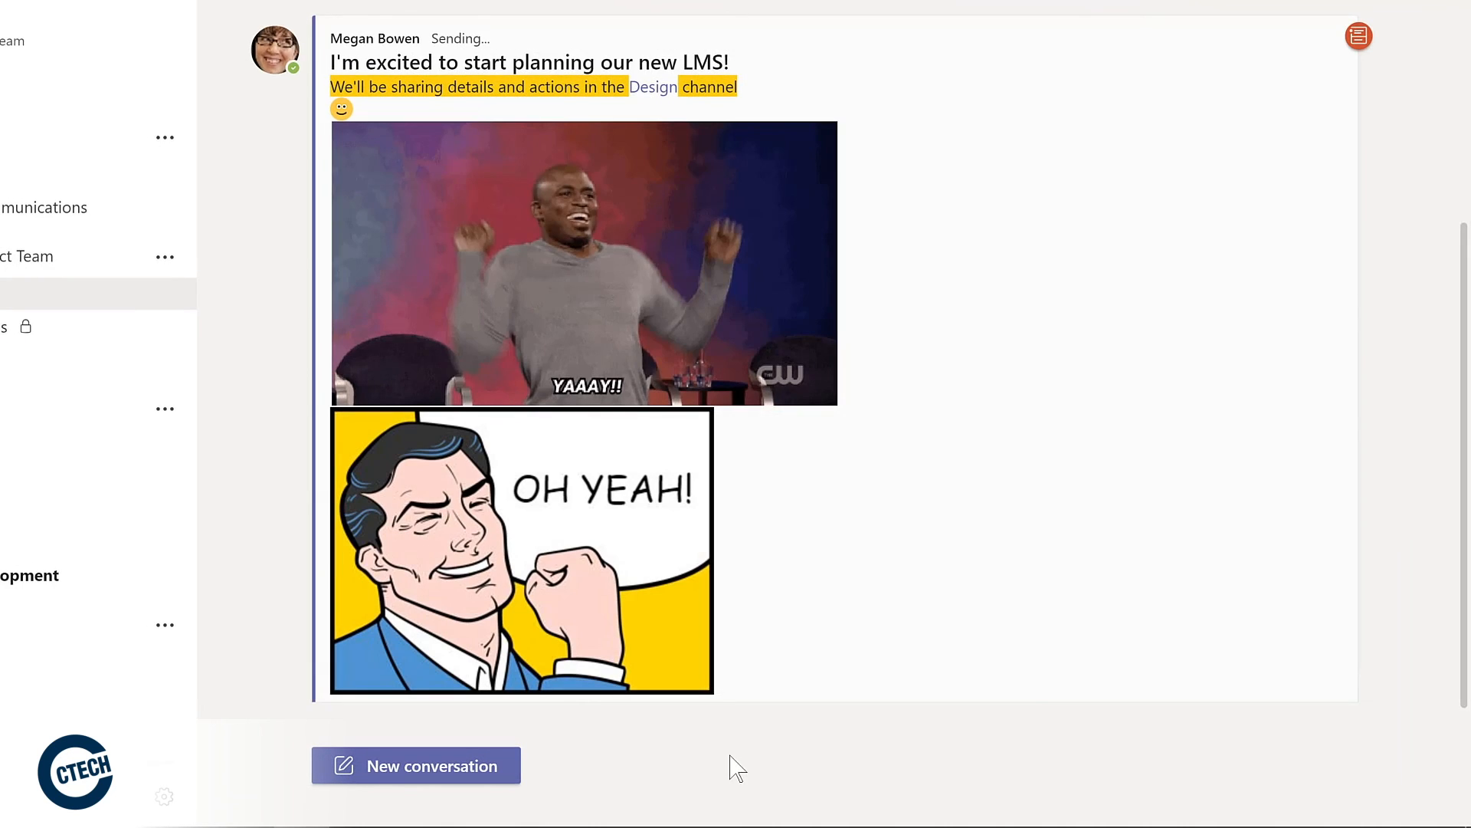